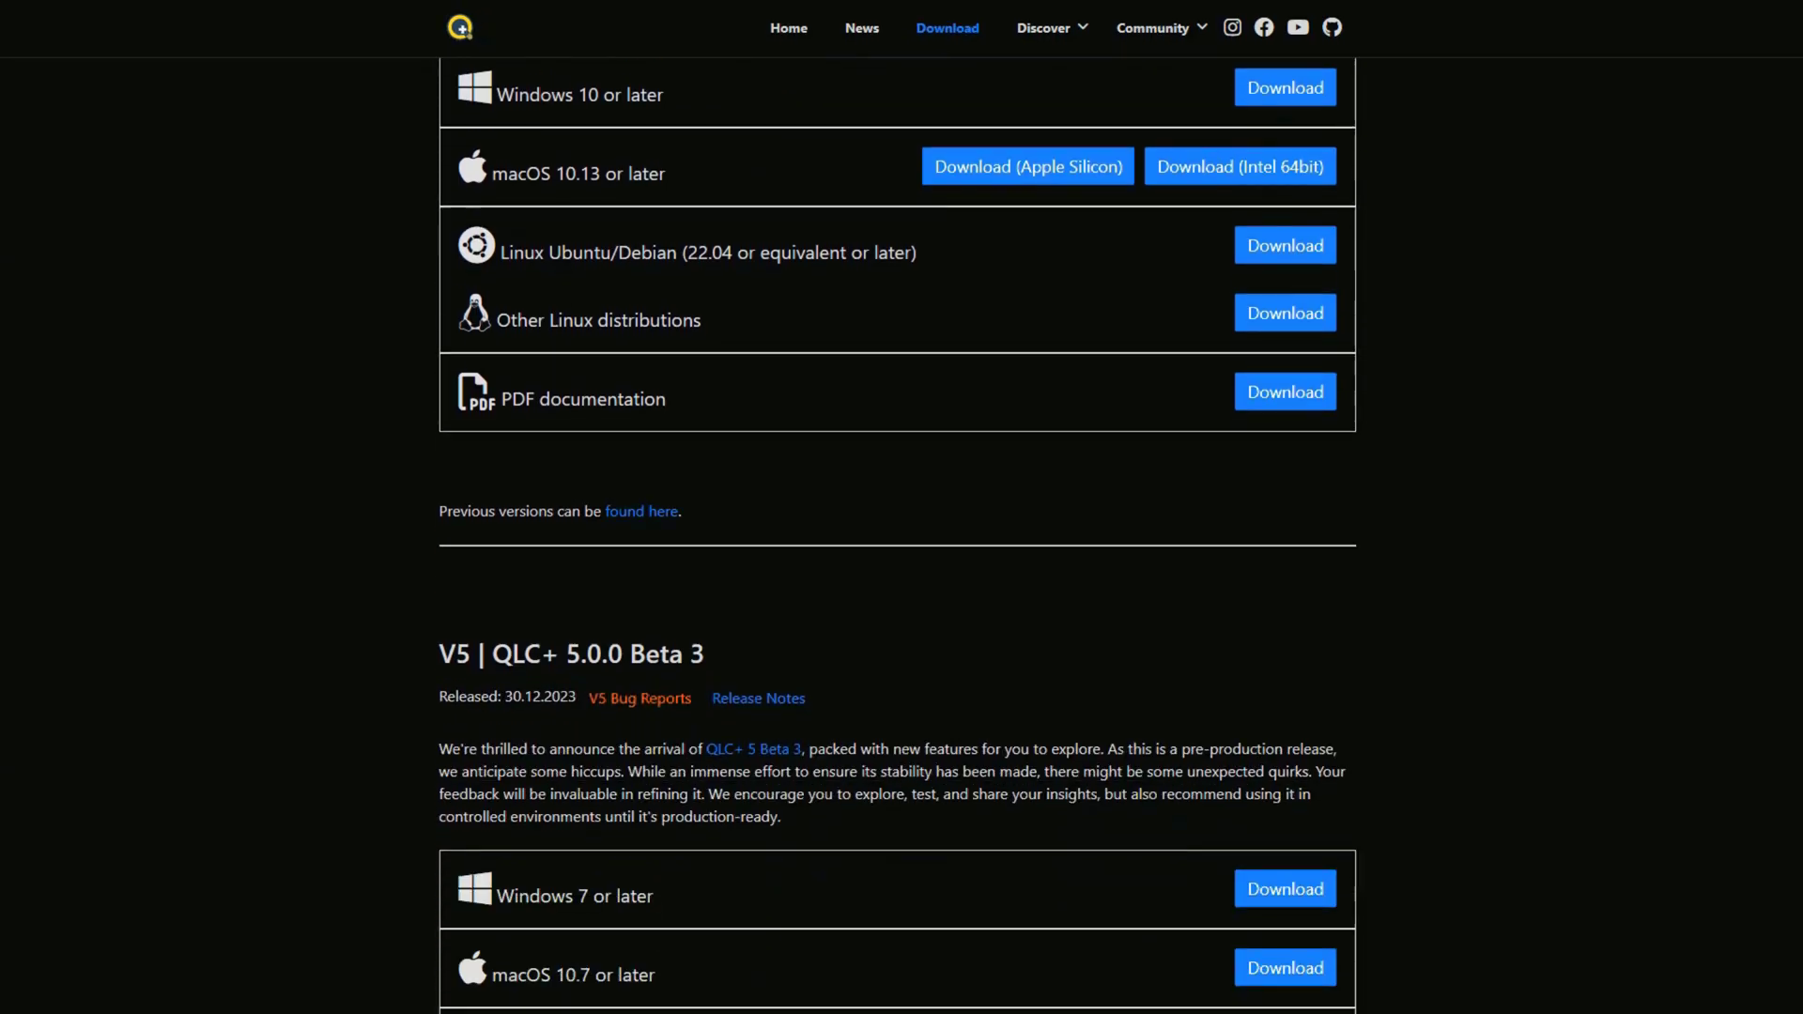
scroll(897, 535, "down", 8)
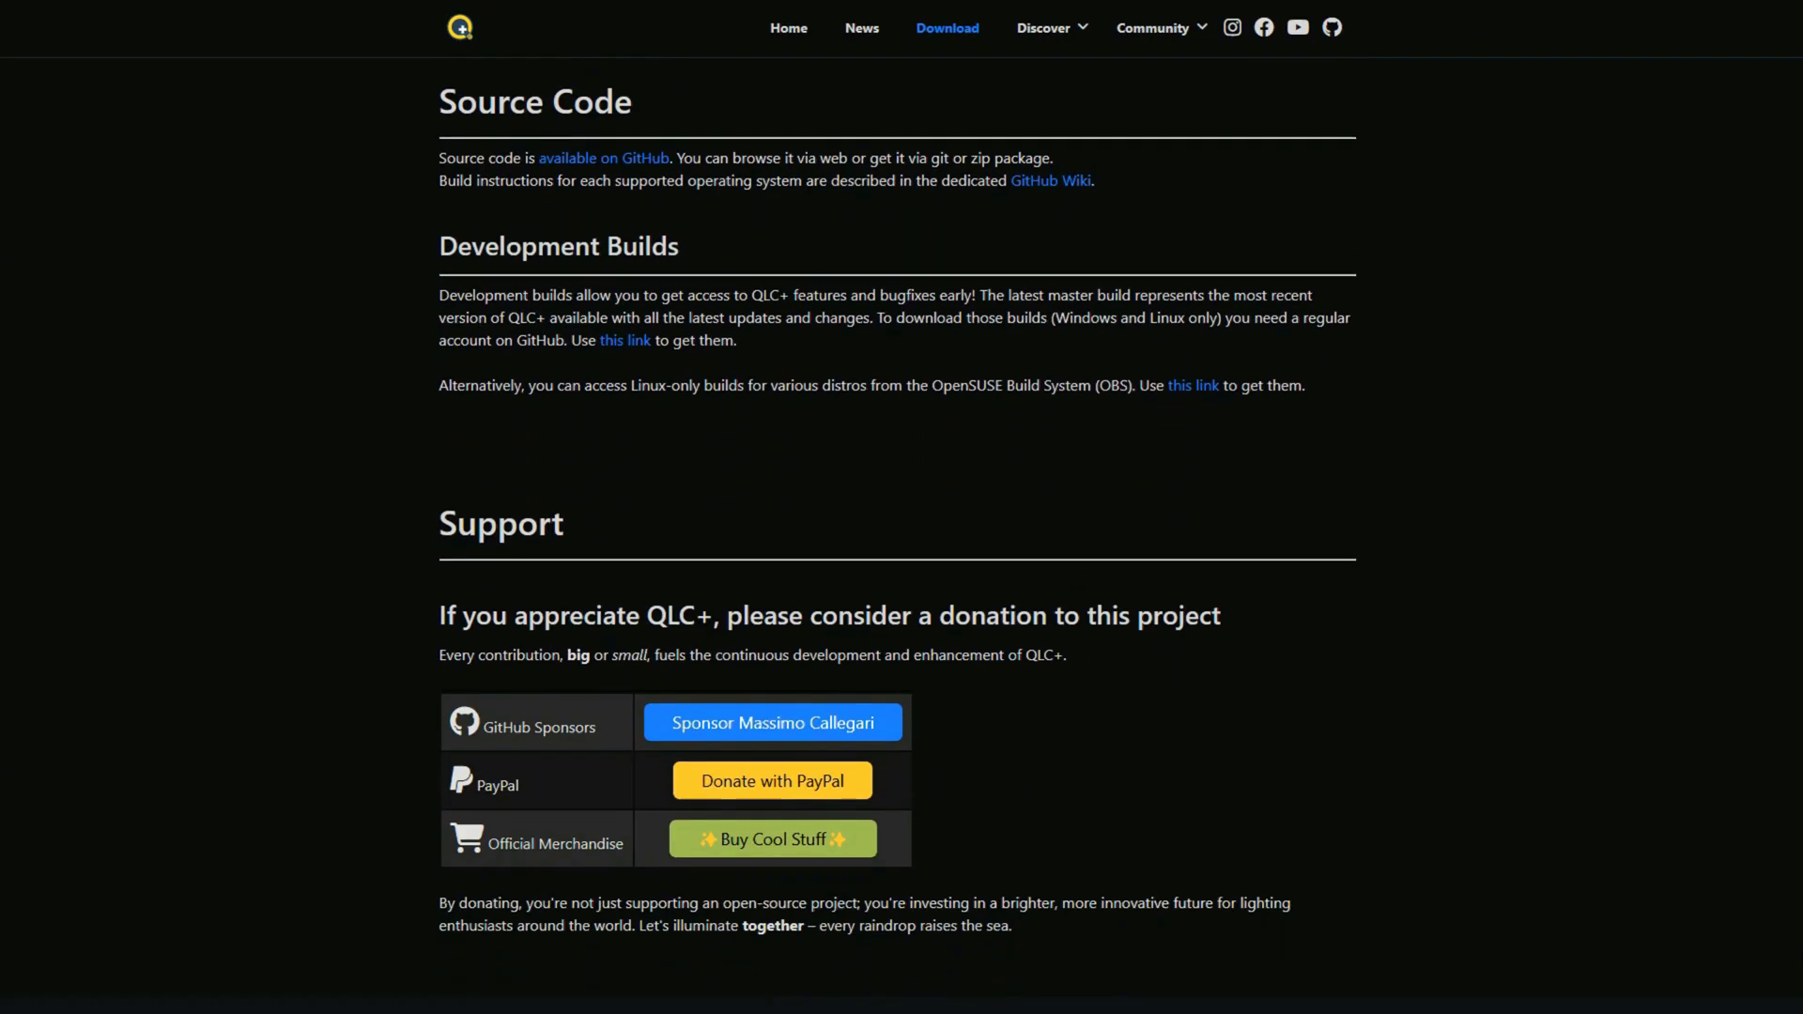
Show the laser moving bar's dimension diagram, 84 cm by 24 cm, on its product page
scroll(1747, 275, "up", 15)
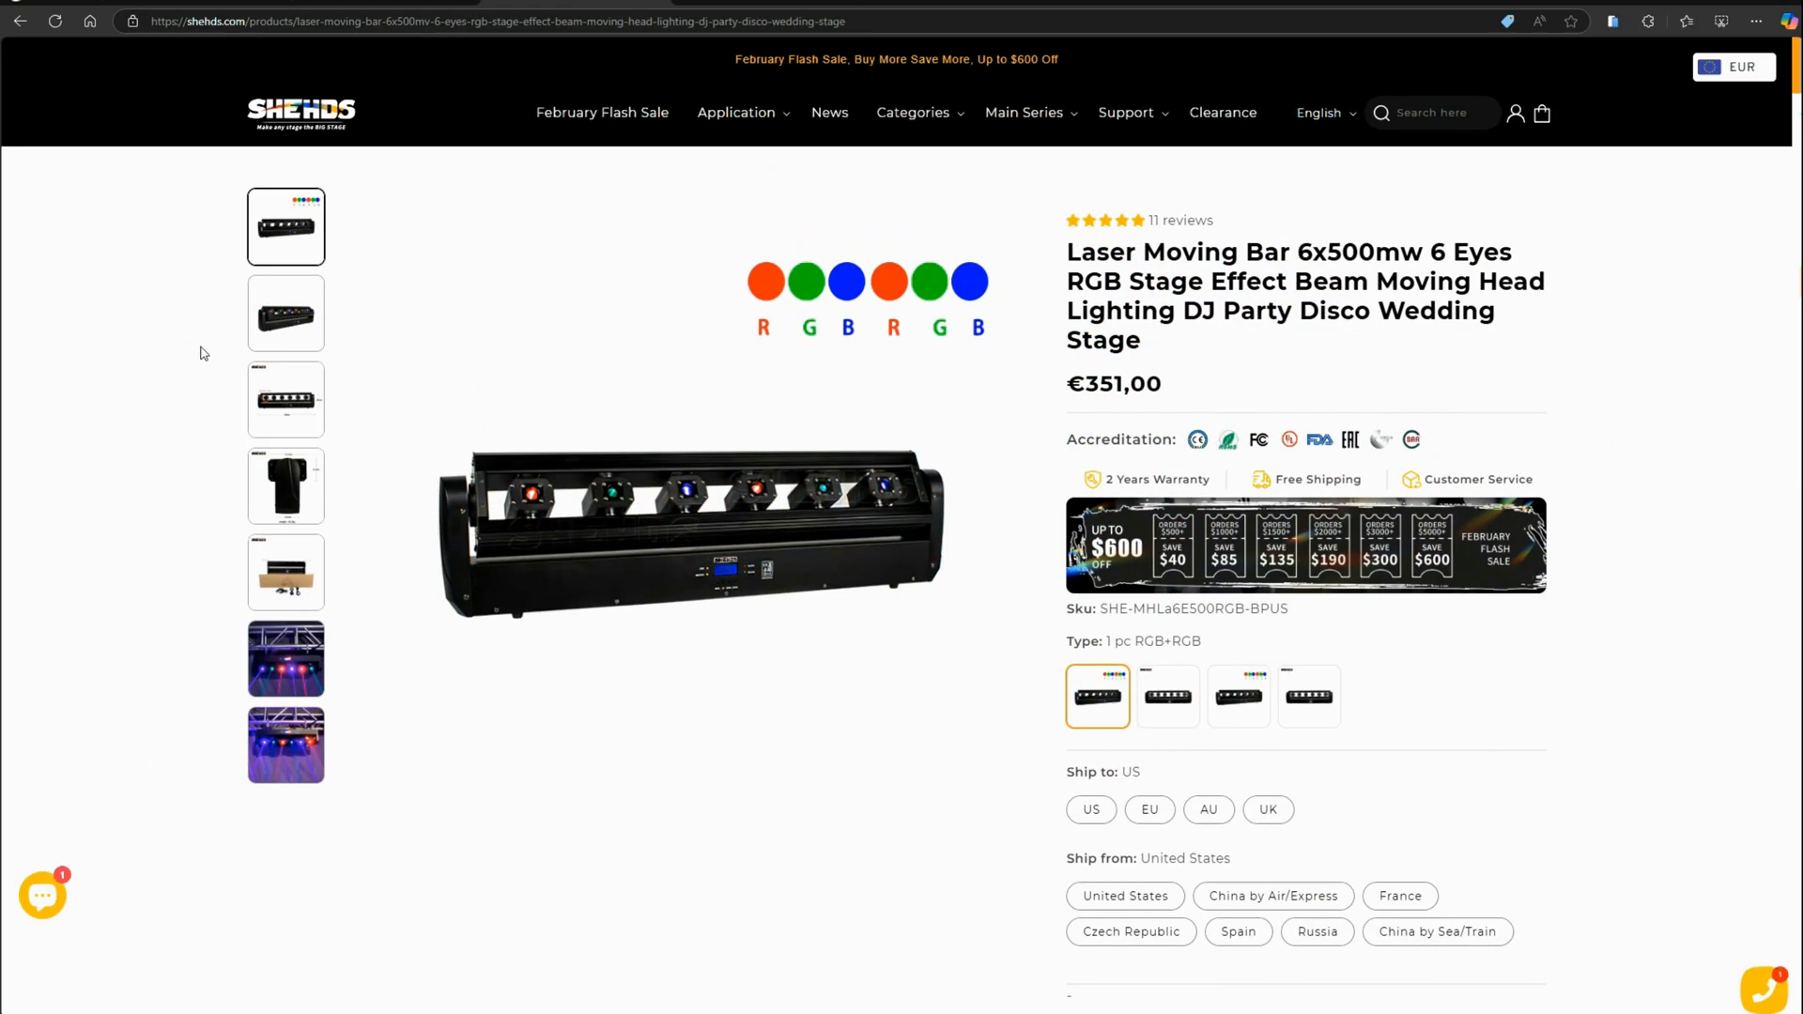
left_click(275, 331)
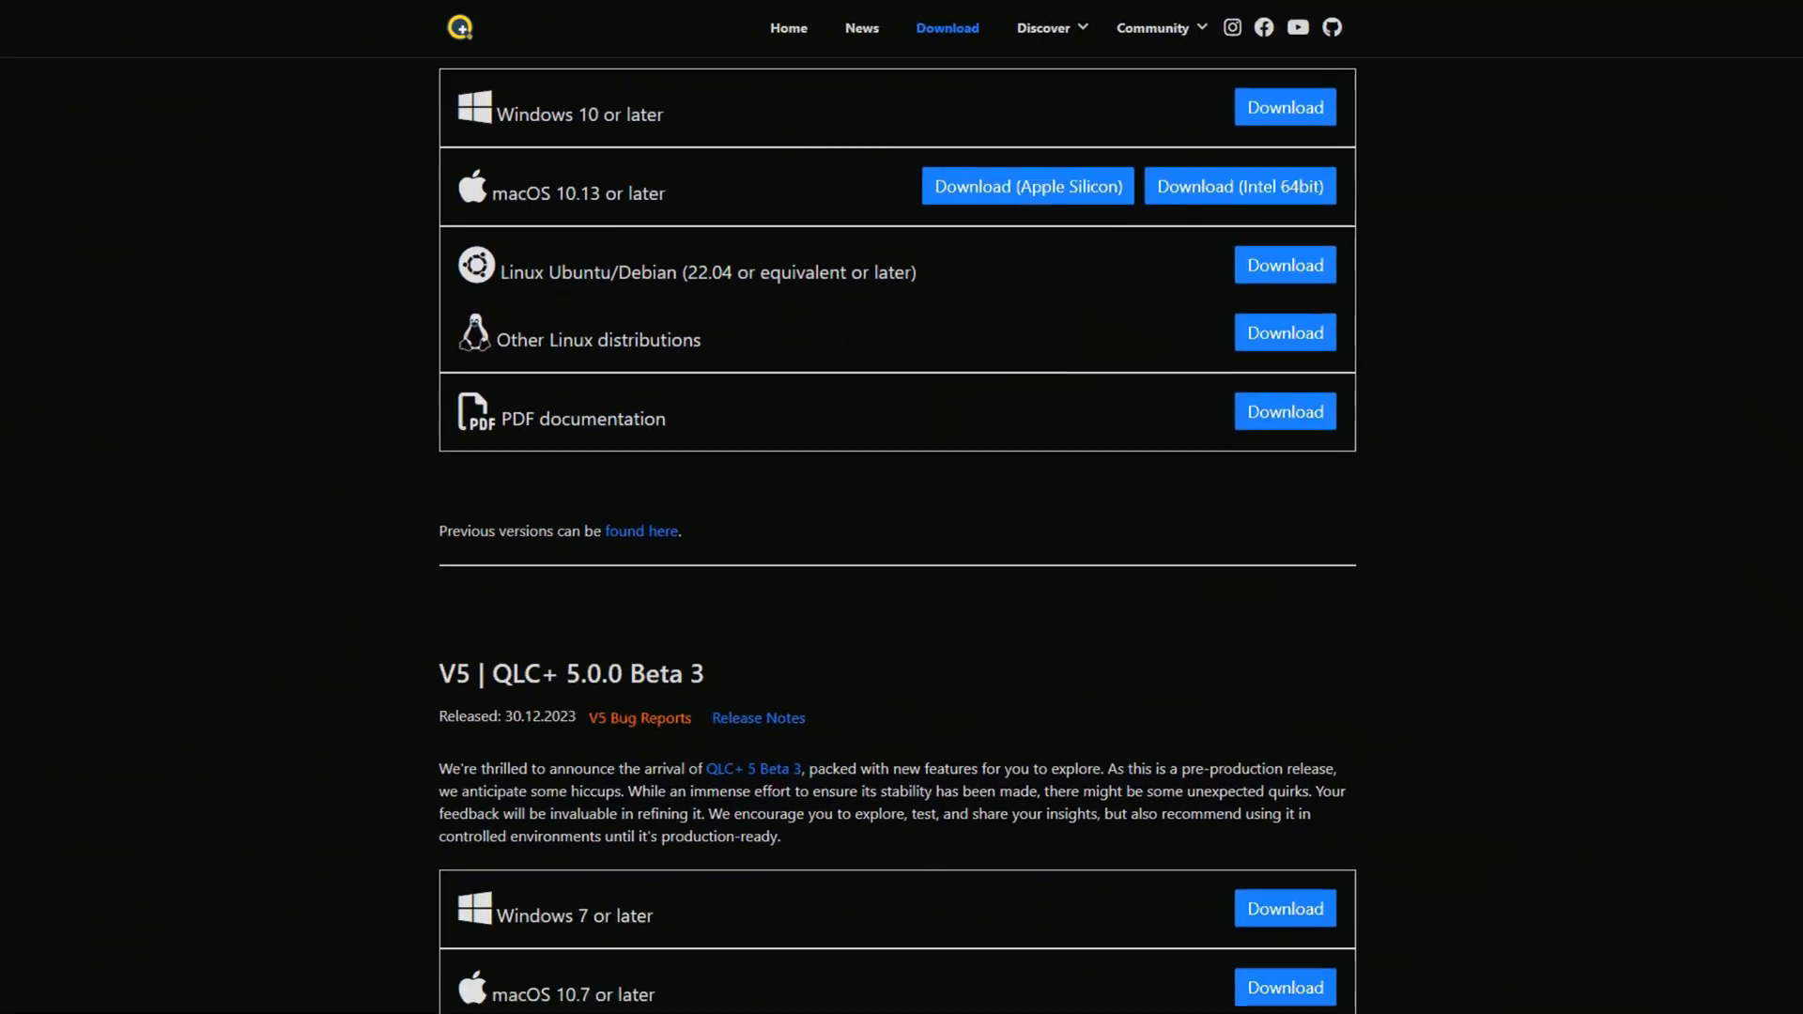
Go to the QLC+ documentation via the Community menu
scroll(897, 507, "down", 12)
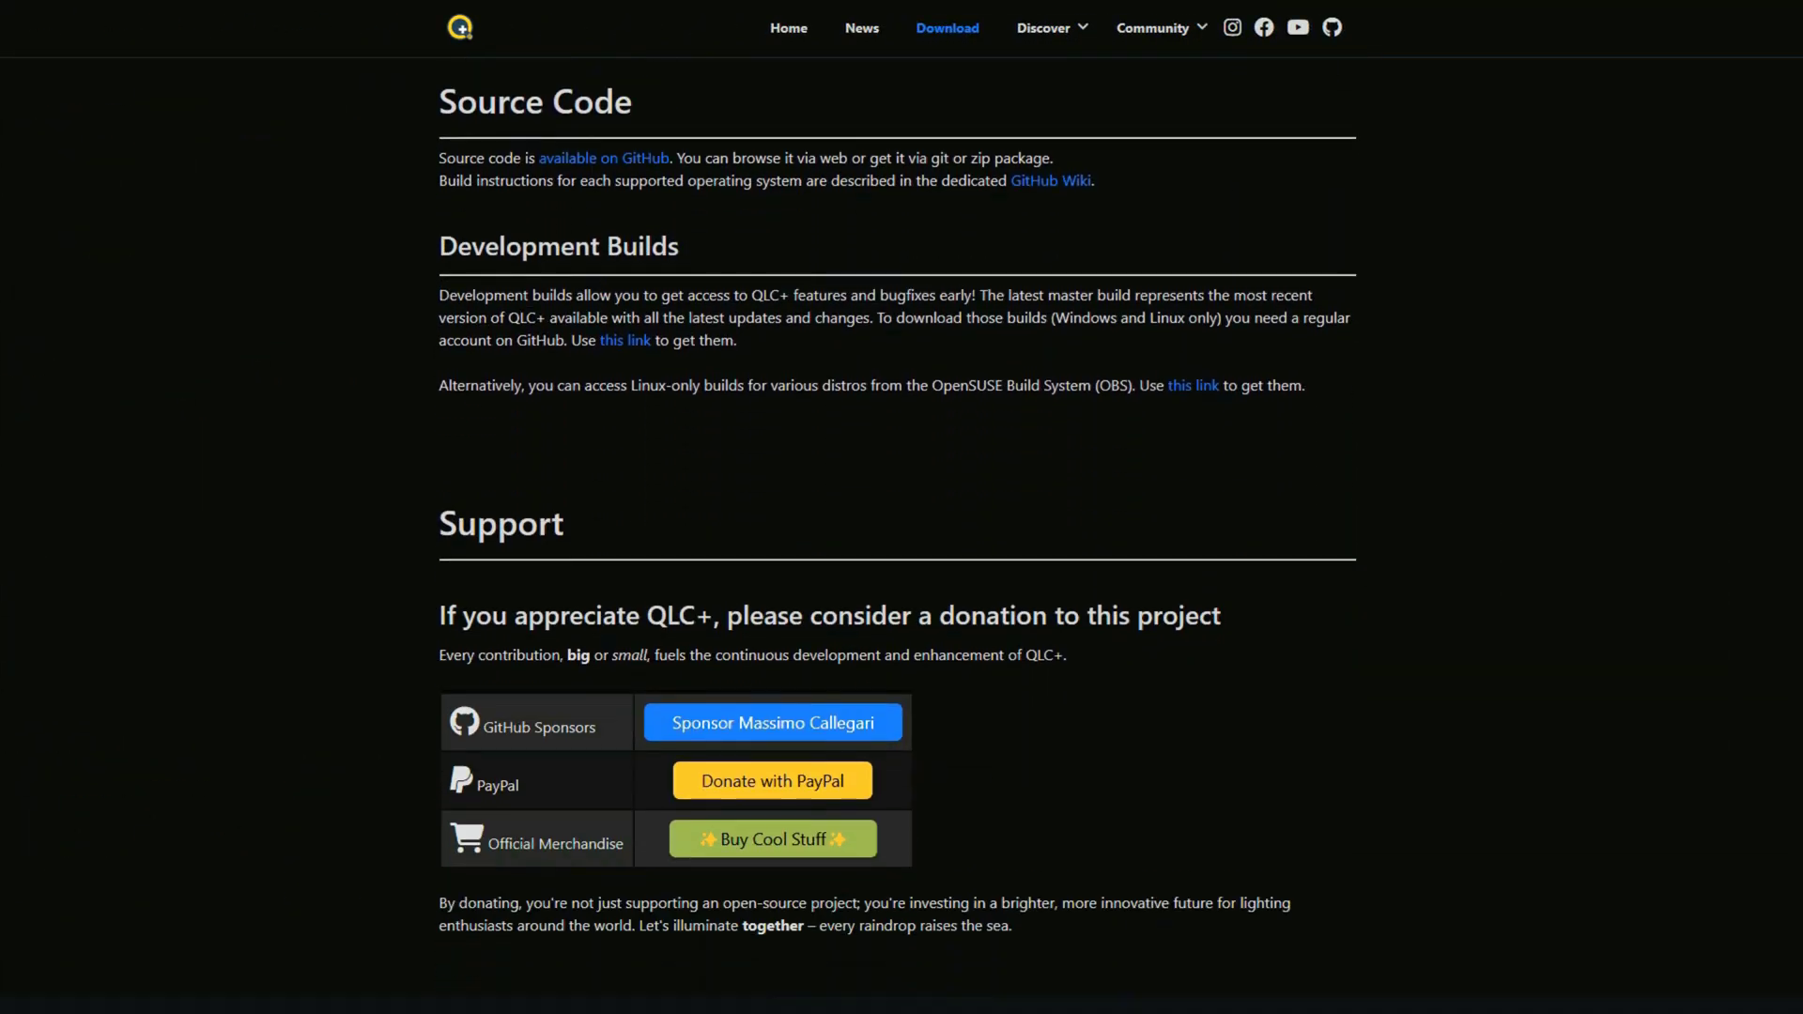
key("Home")
mouse_move(1180, 44)
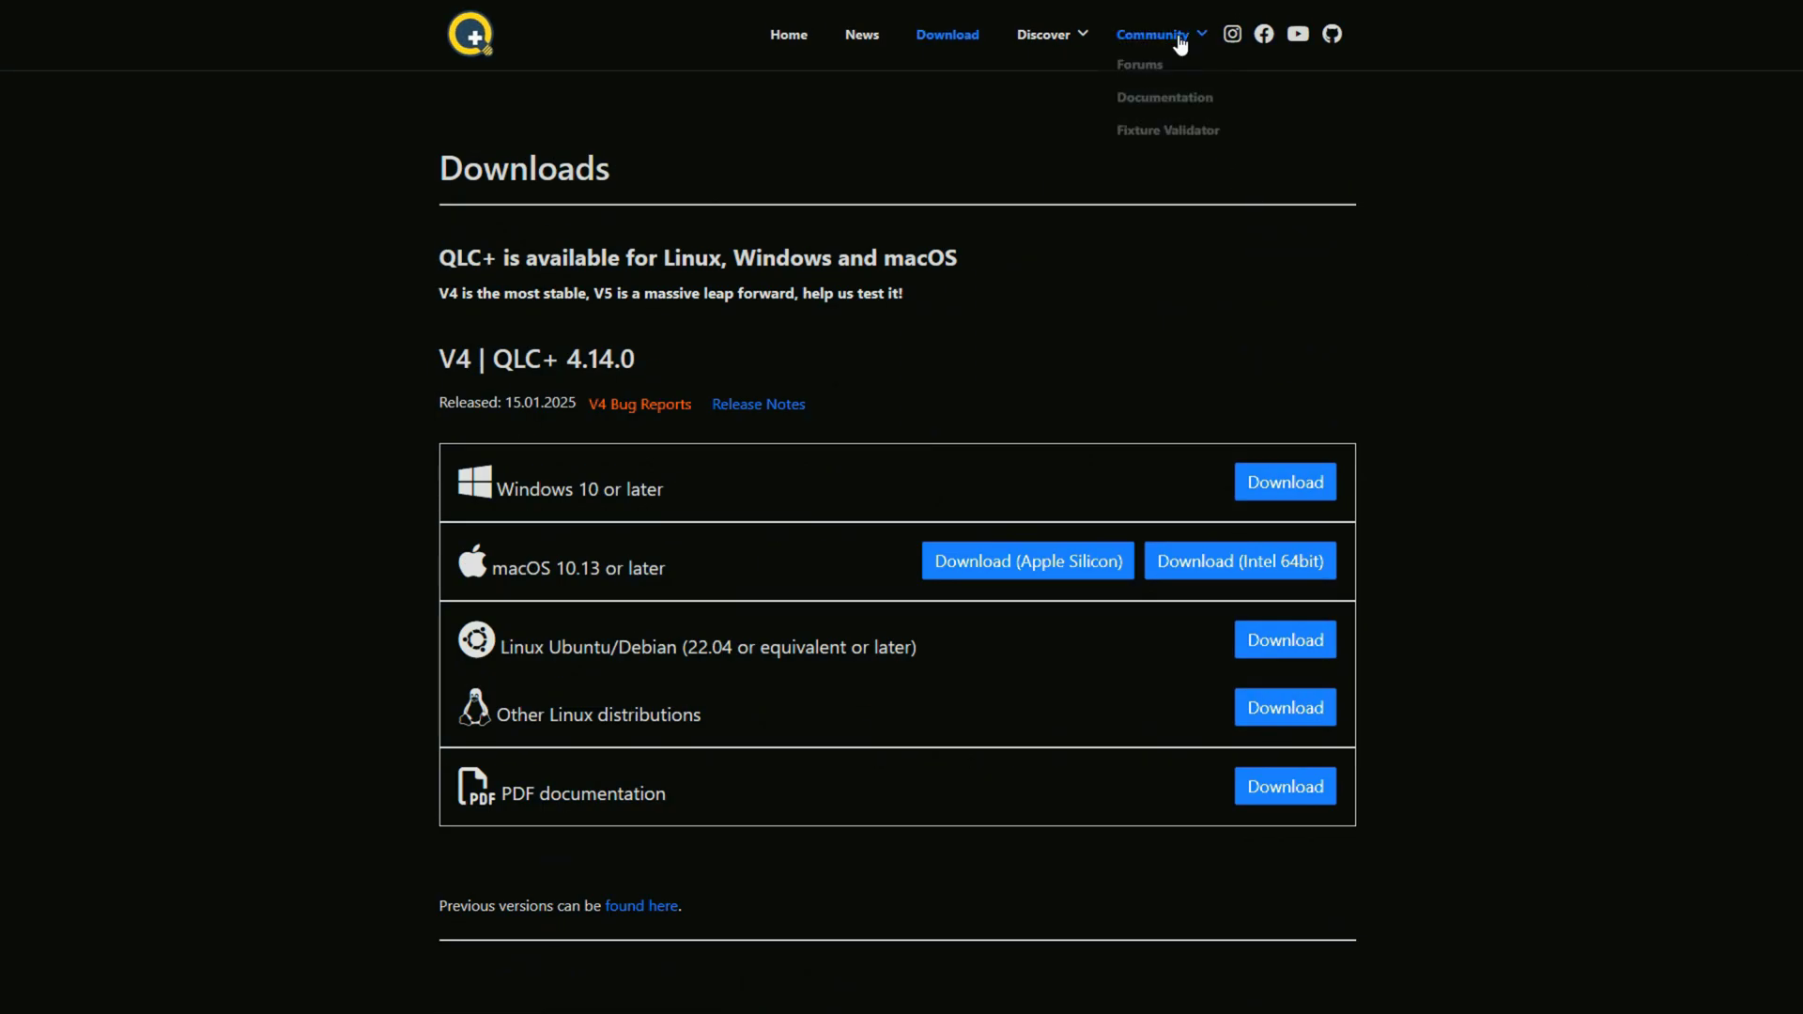
left_click(1164, 100)
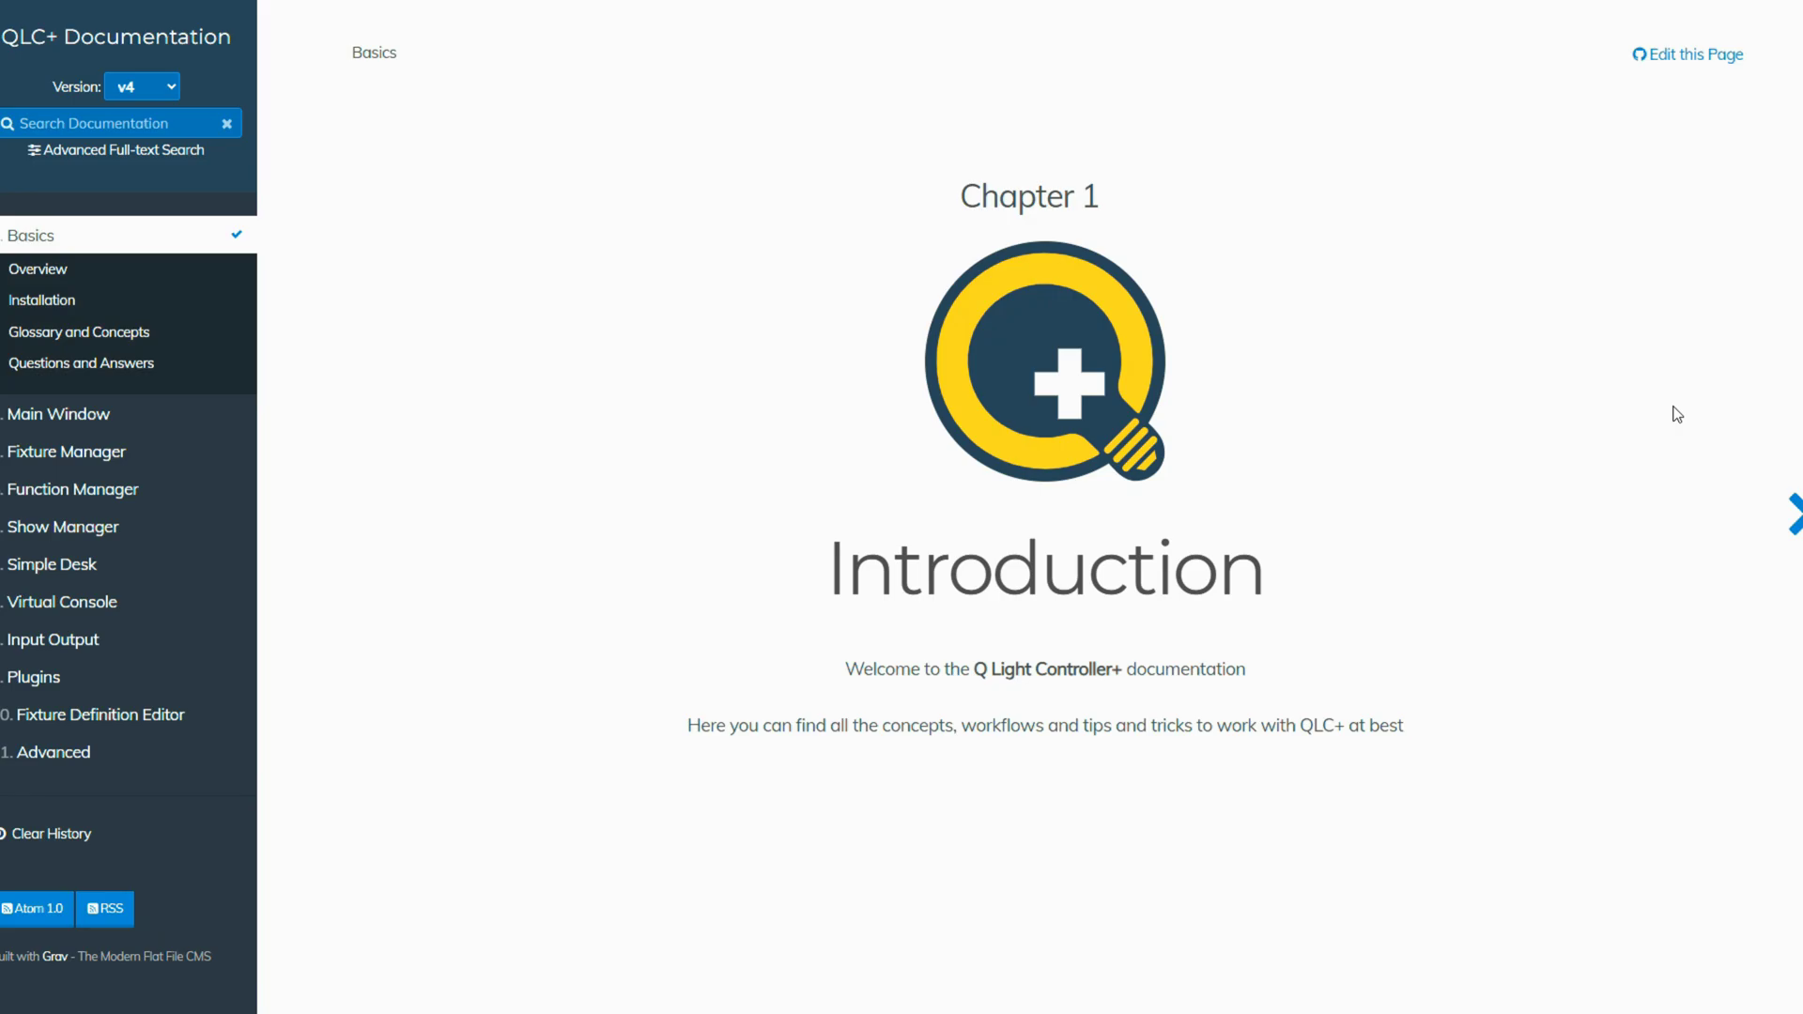
Browse the Basics chapter through Overview, Installation, and Glossary and Concepts to Questions and Answers
left_click(58, 276)
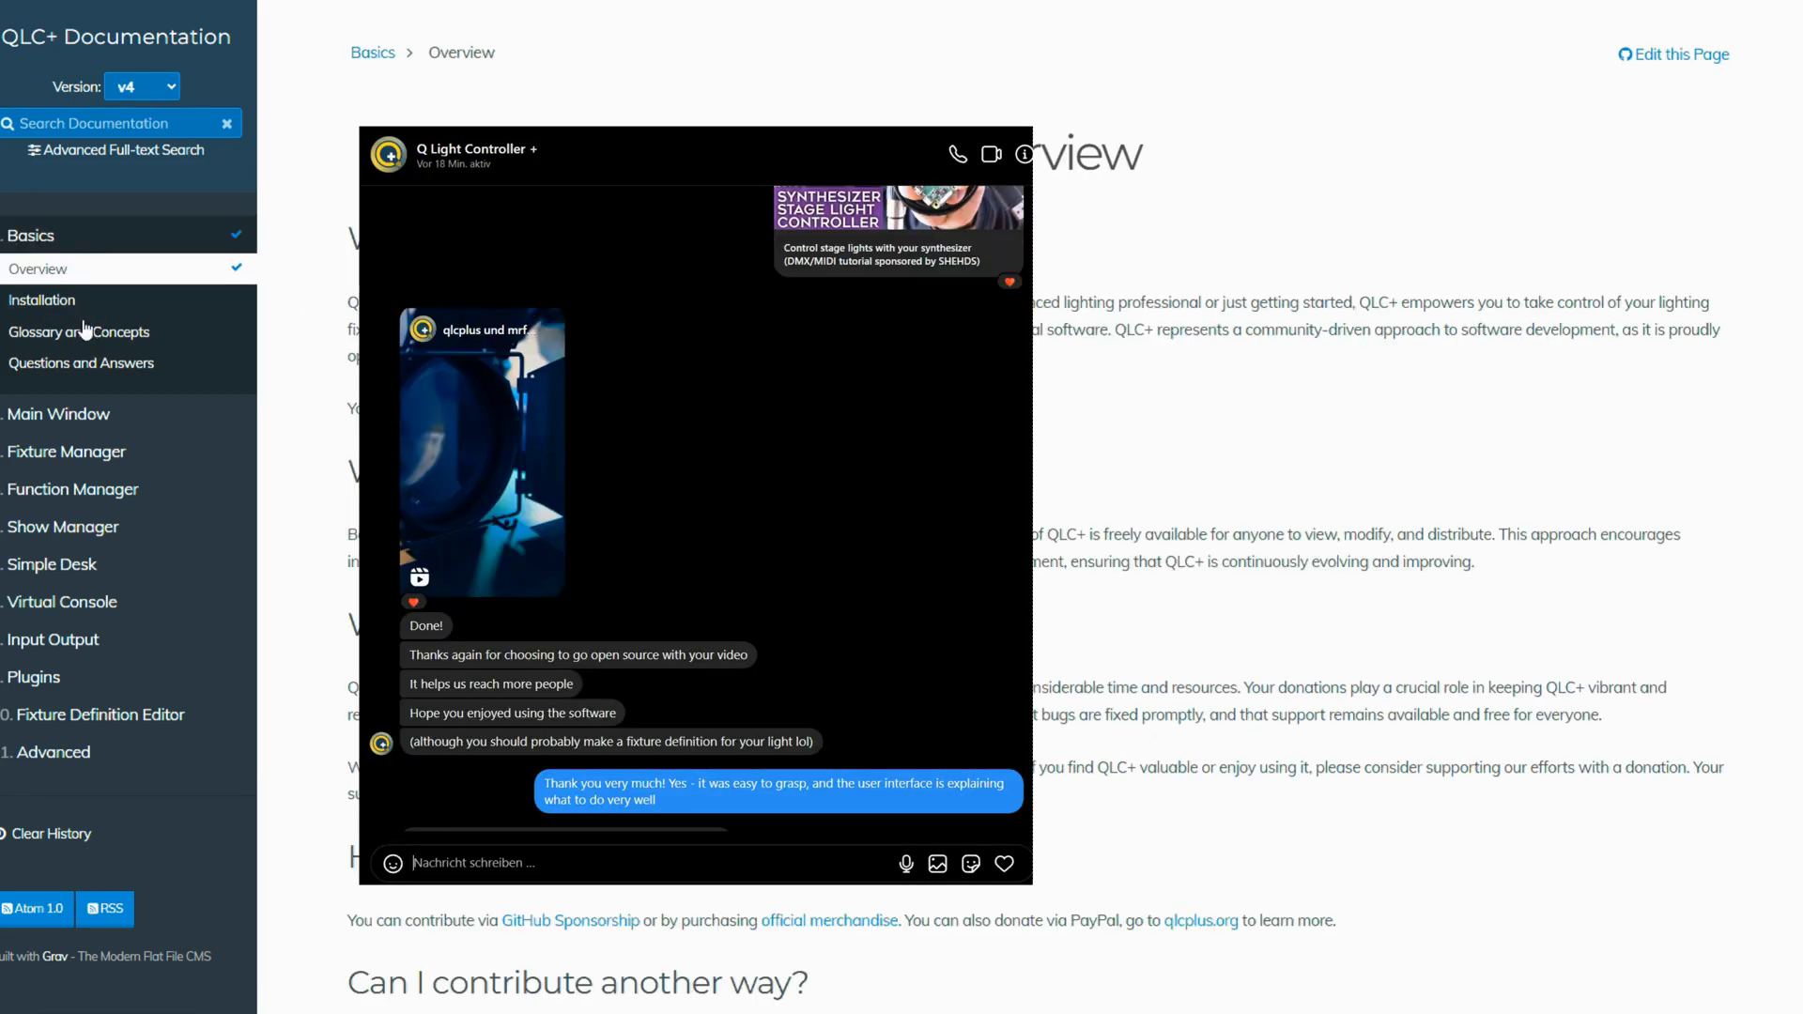
left_click(56, 299)
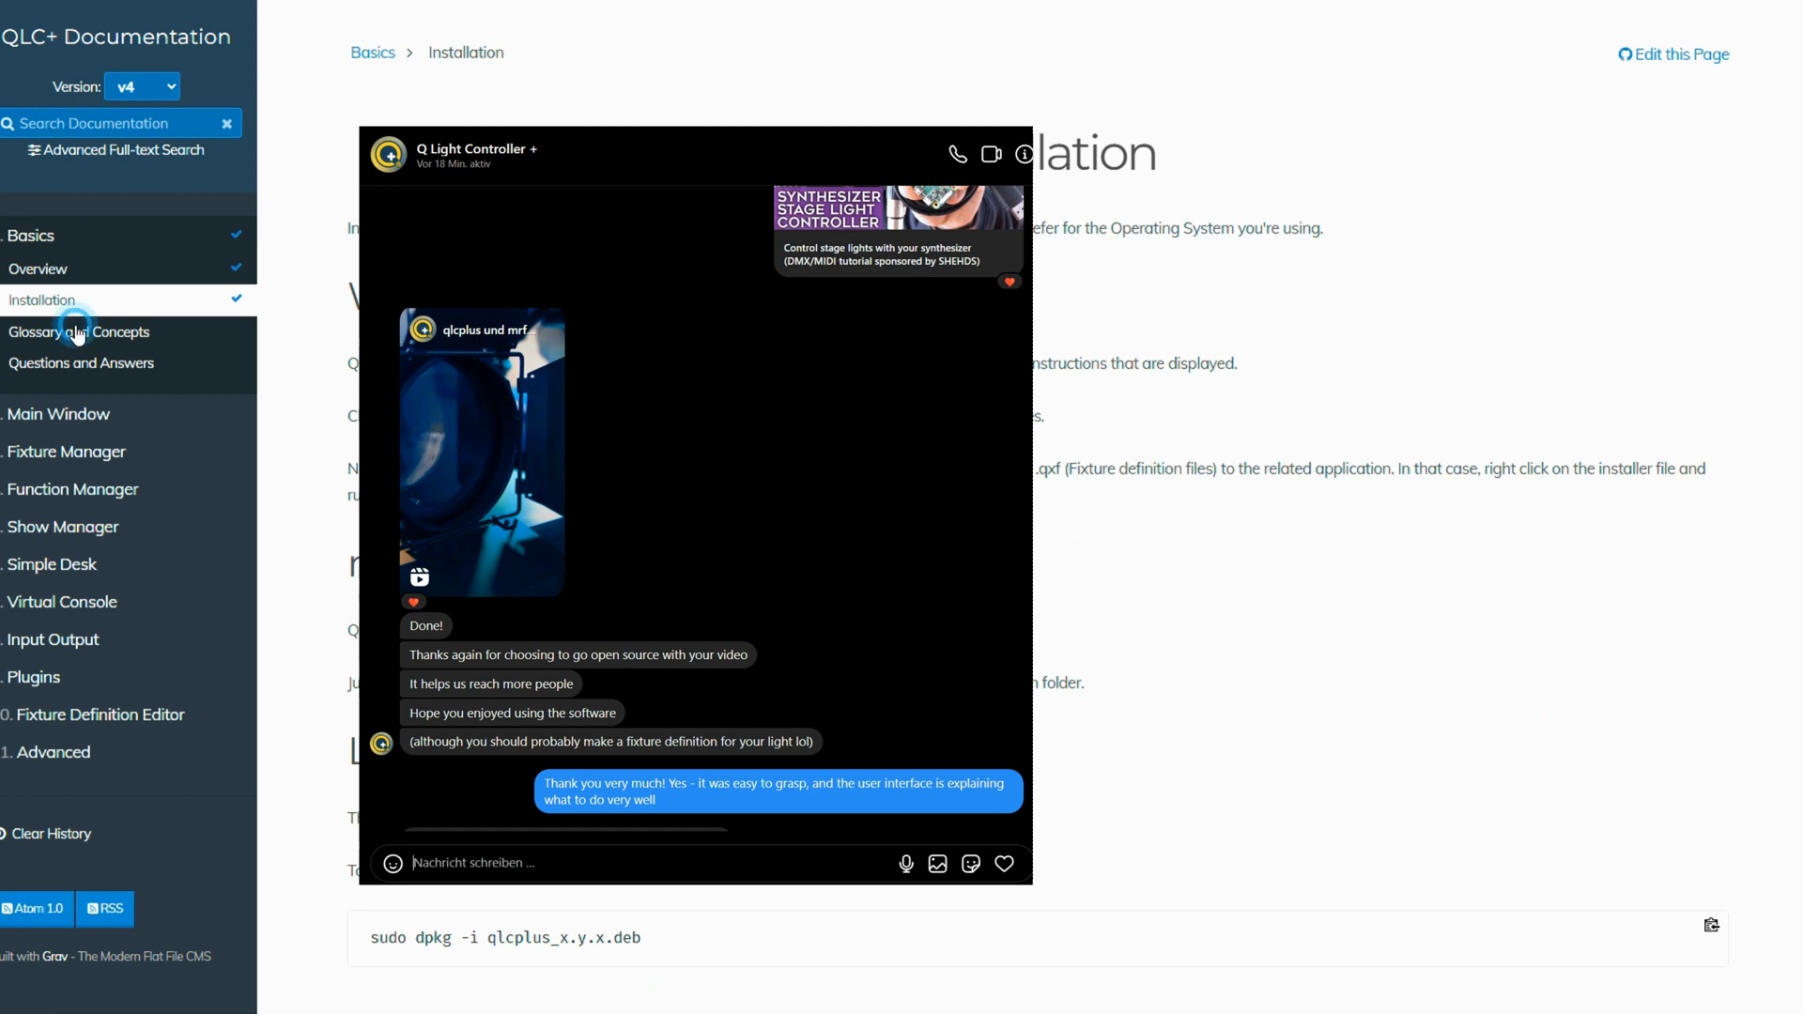
left_click(77, 333)
left_click(85, 362)
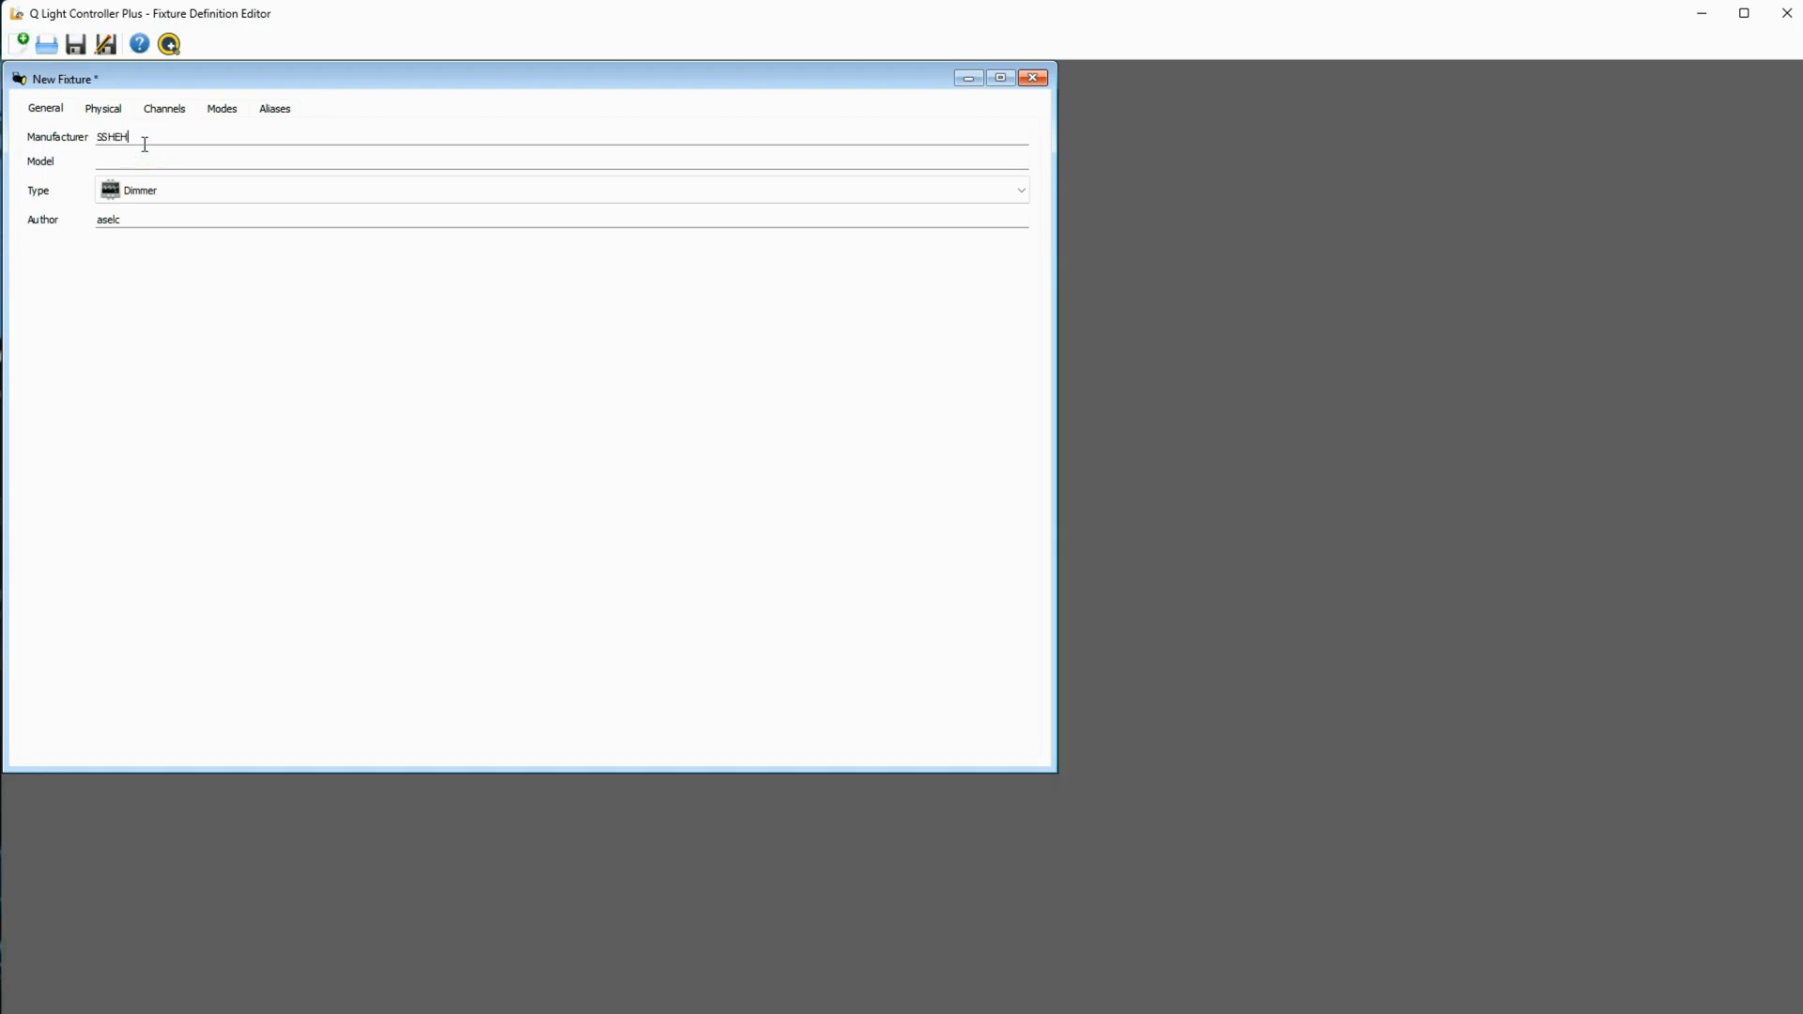
On the General page, enter the model name, set type Laser, and select the author name
key("Tab")
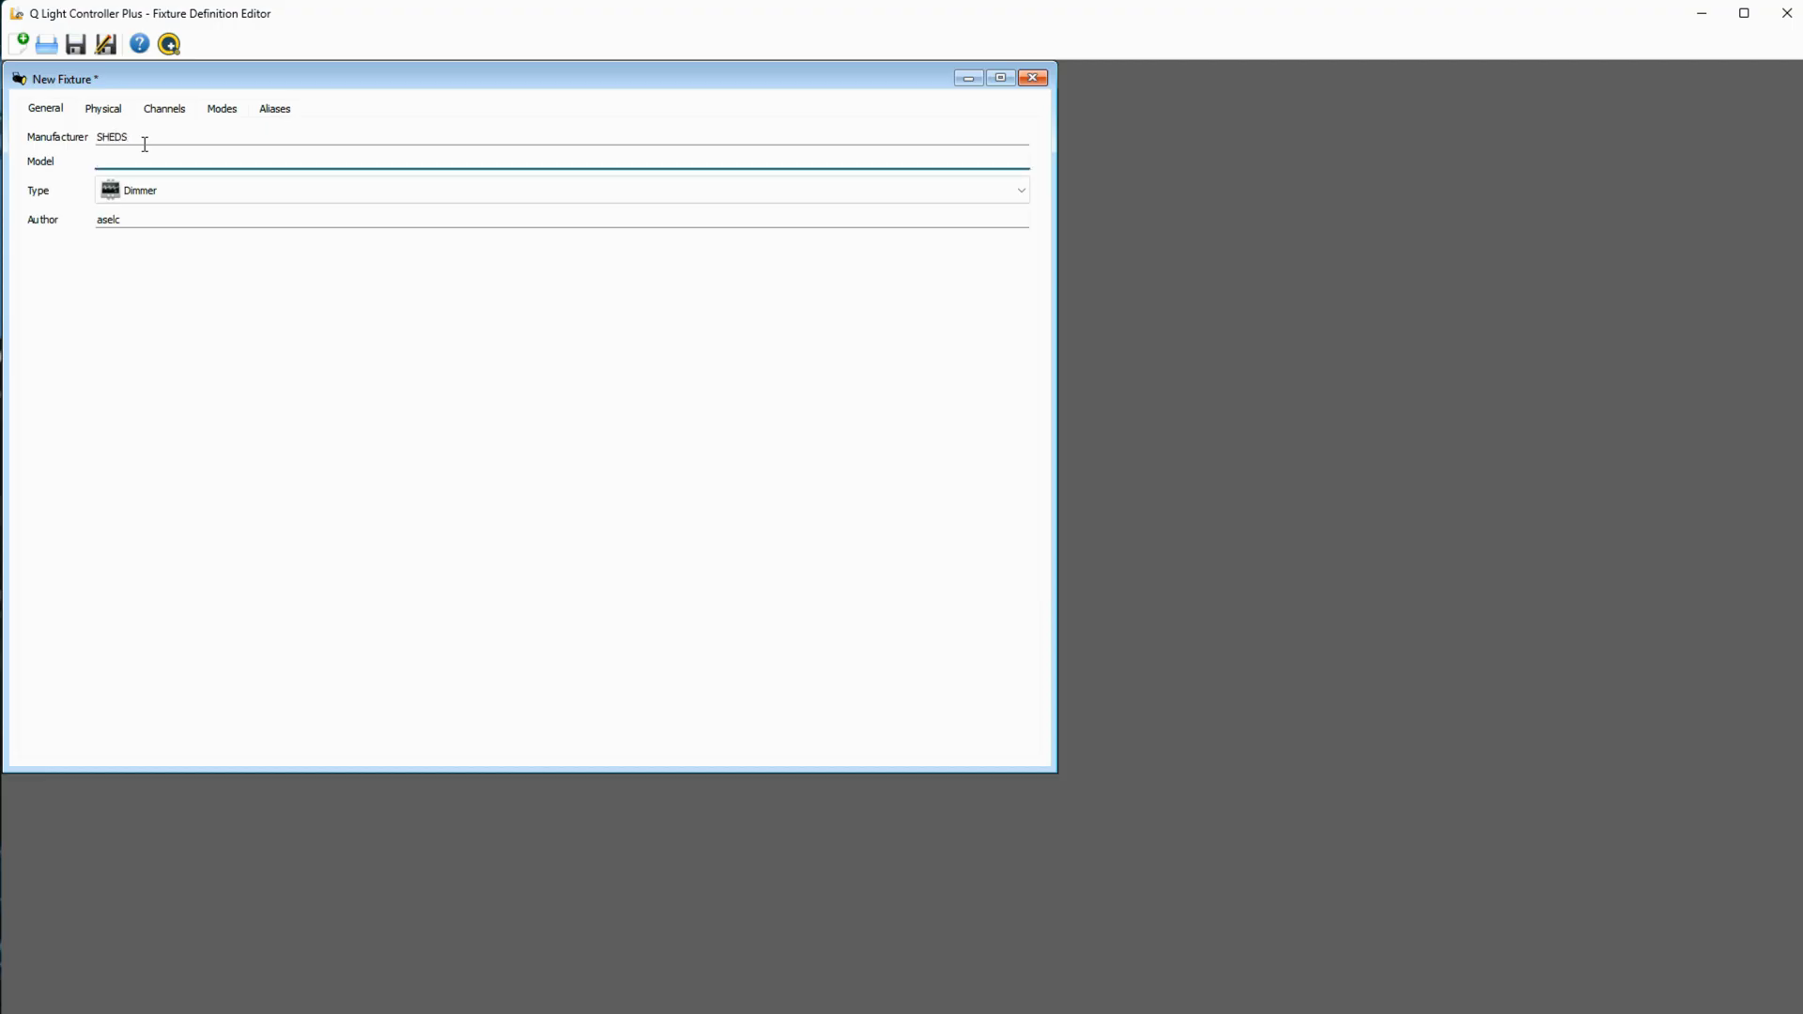
type("6 Axis Laser")
left_click(205, 188)
left_click(190, 364)
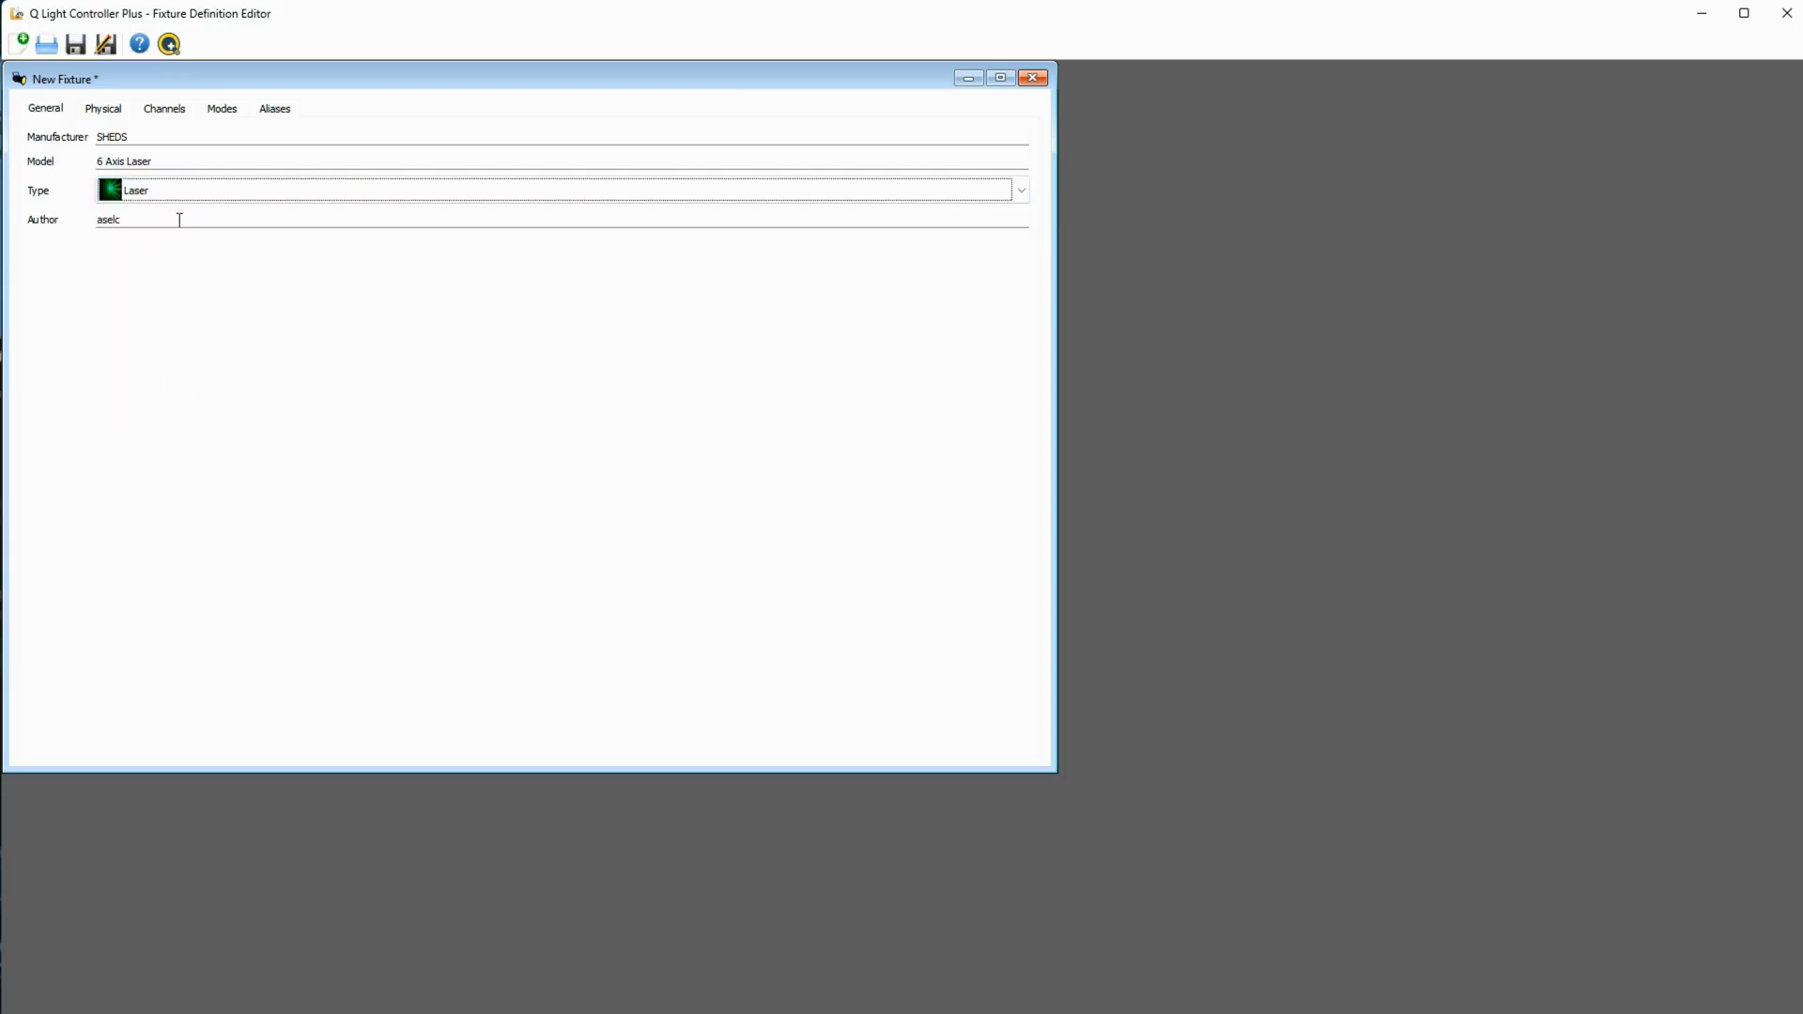
double_click(180, 220)
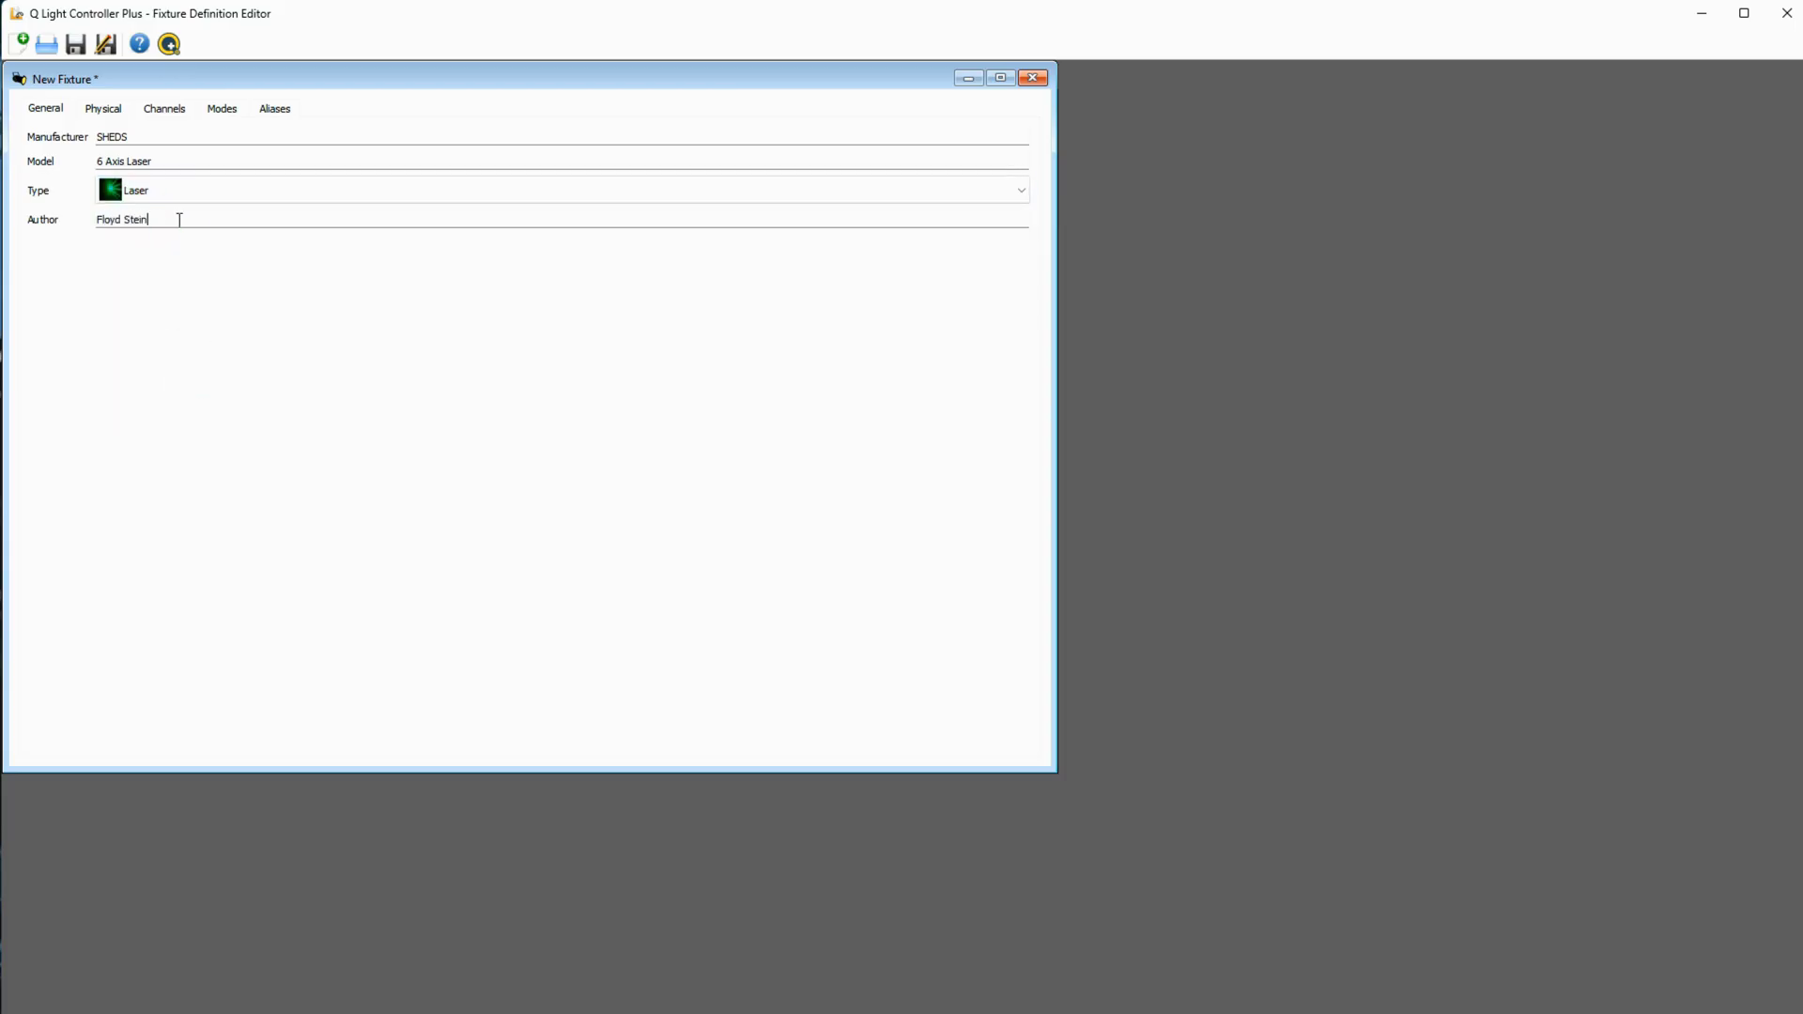
Give the fixture an LED bulb rated at 2000 lumens on the Physical page
left_click(103, 109)
left_click(857, 167)
scroll(792, 214, "up", 3)
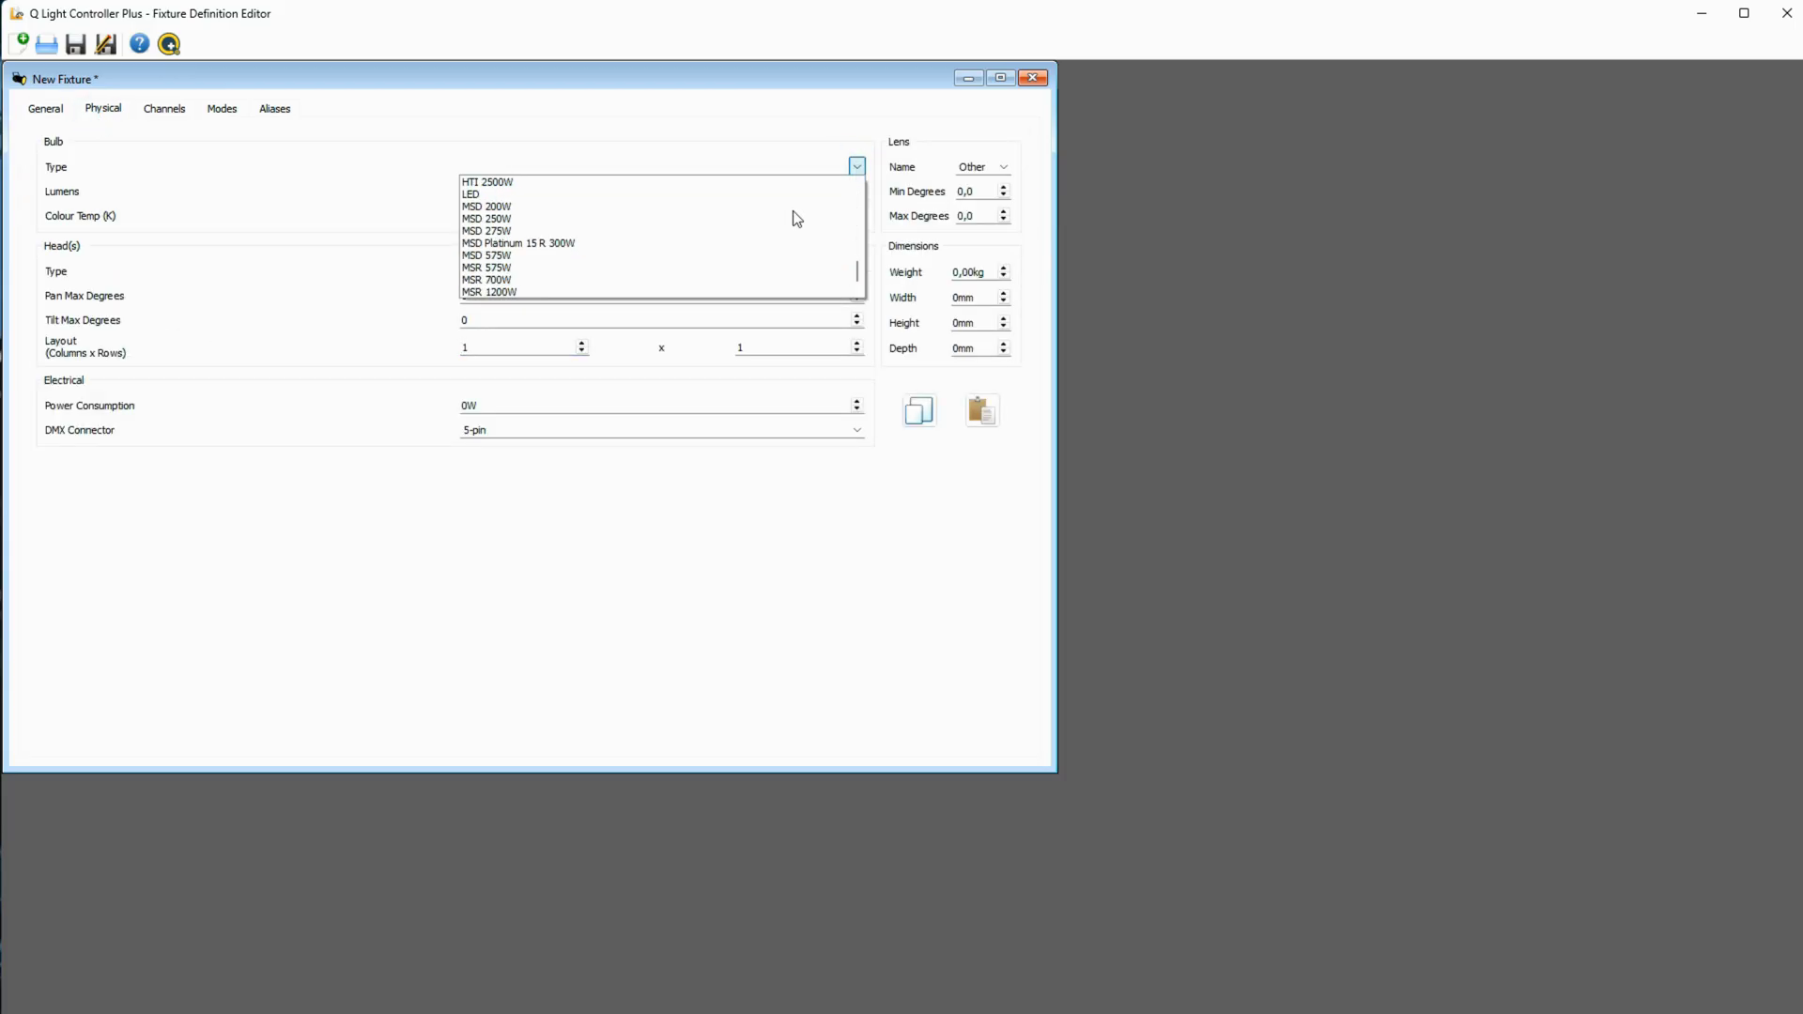
left_click(839, 171)
left_click(839, 171)
left_click(648, 214)
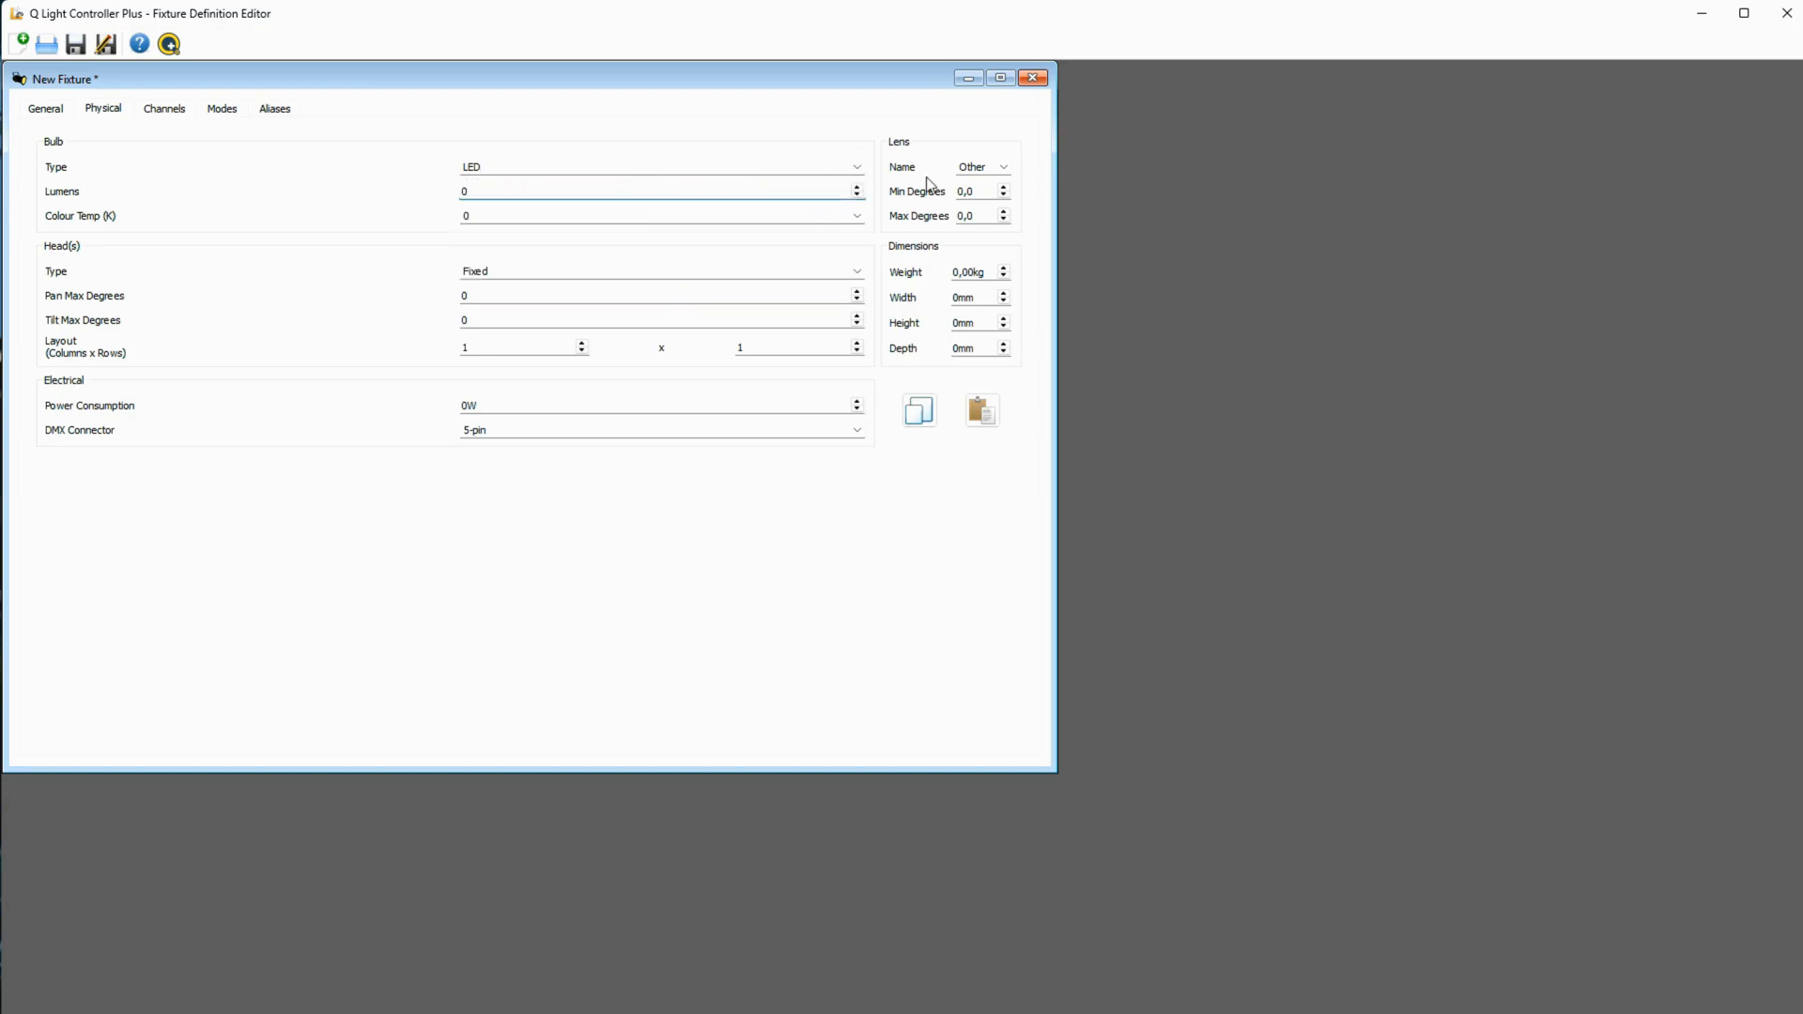
left_click(1003, 167)
left_click(699, 193)
type("2000")
key("Tab")
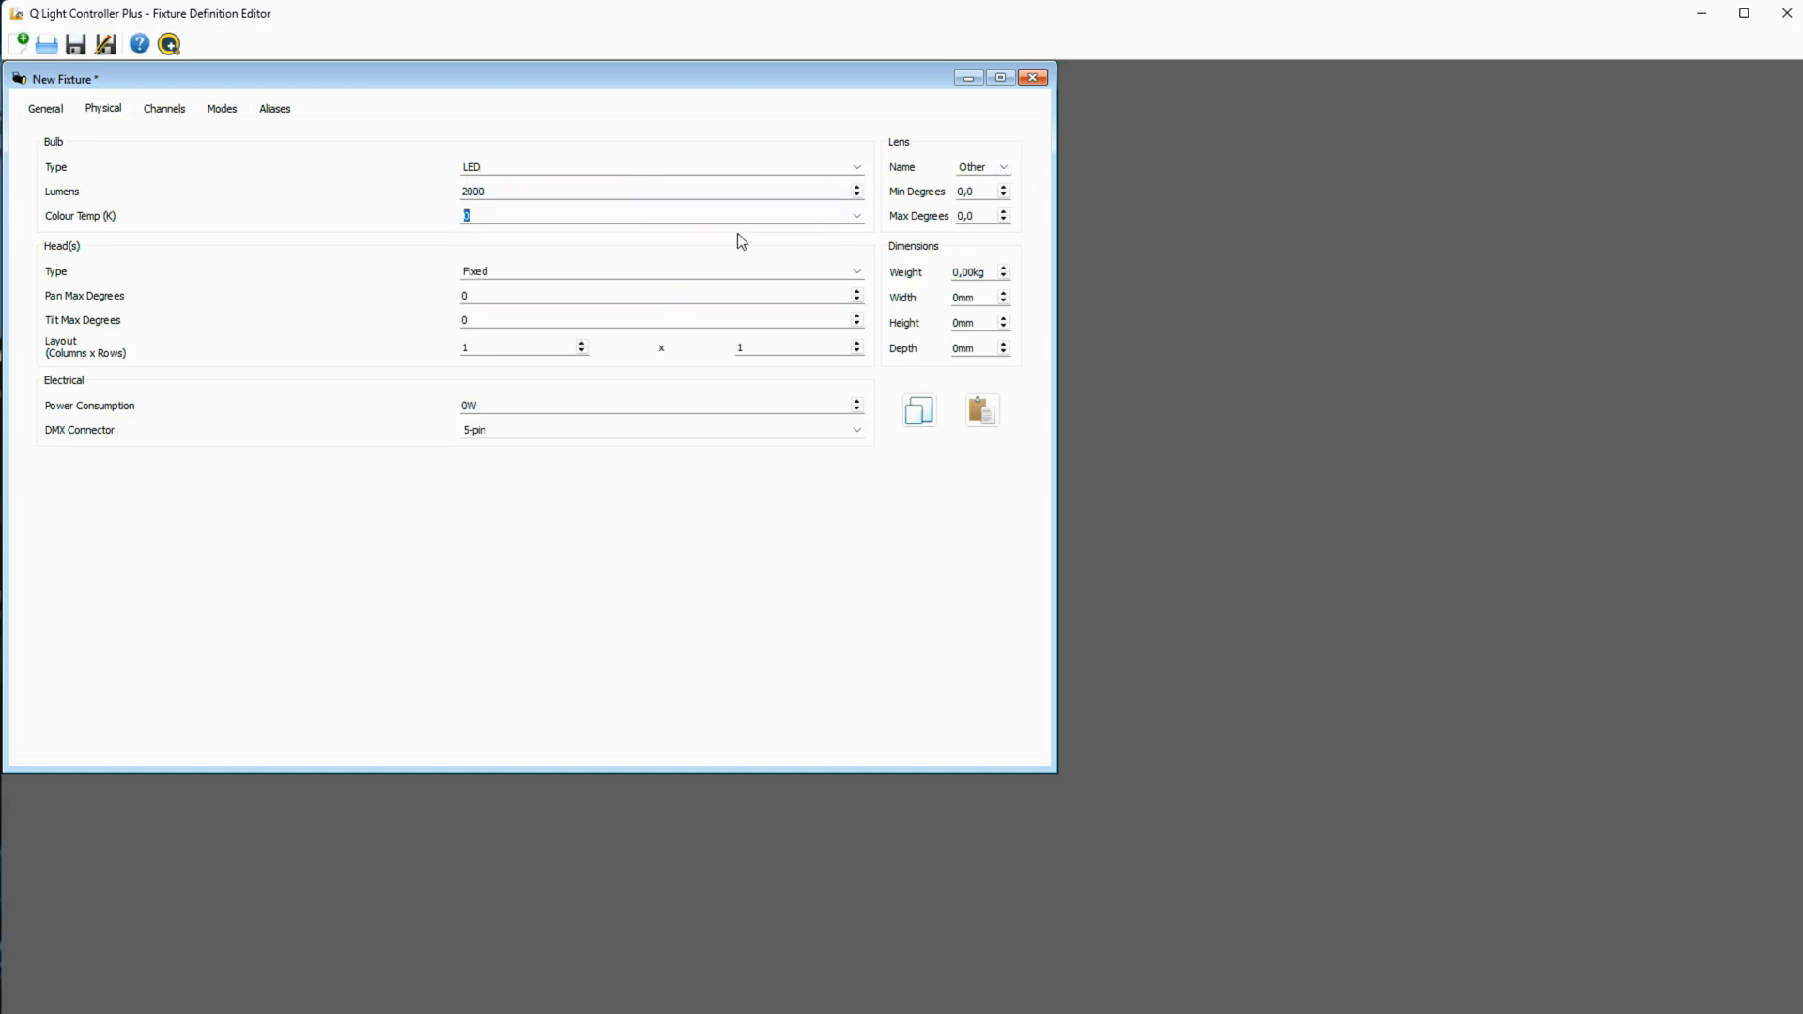
Set the head type to Barrel with 180° maximum pan and 180° maximum tilt
left_click(857, 270)
left_click(744, 322)
left_click(776, 295)
type("180")
key("Tab")
type("180")
key("Tab")
Add a Tilt channel from the Tilt preset
left_click(165, 109)
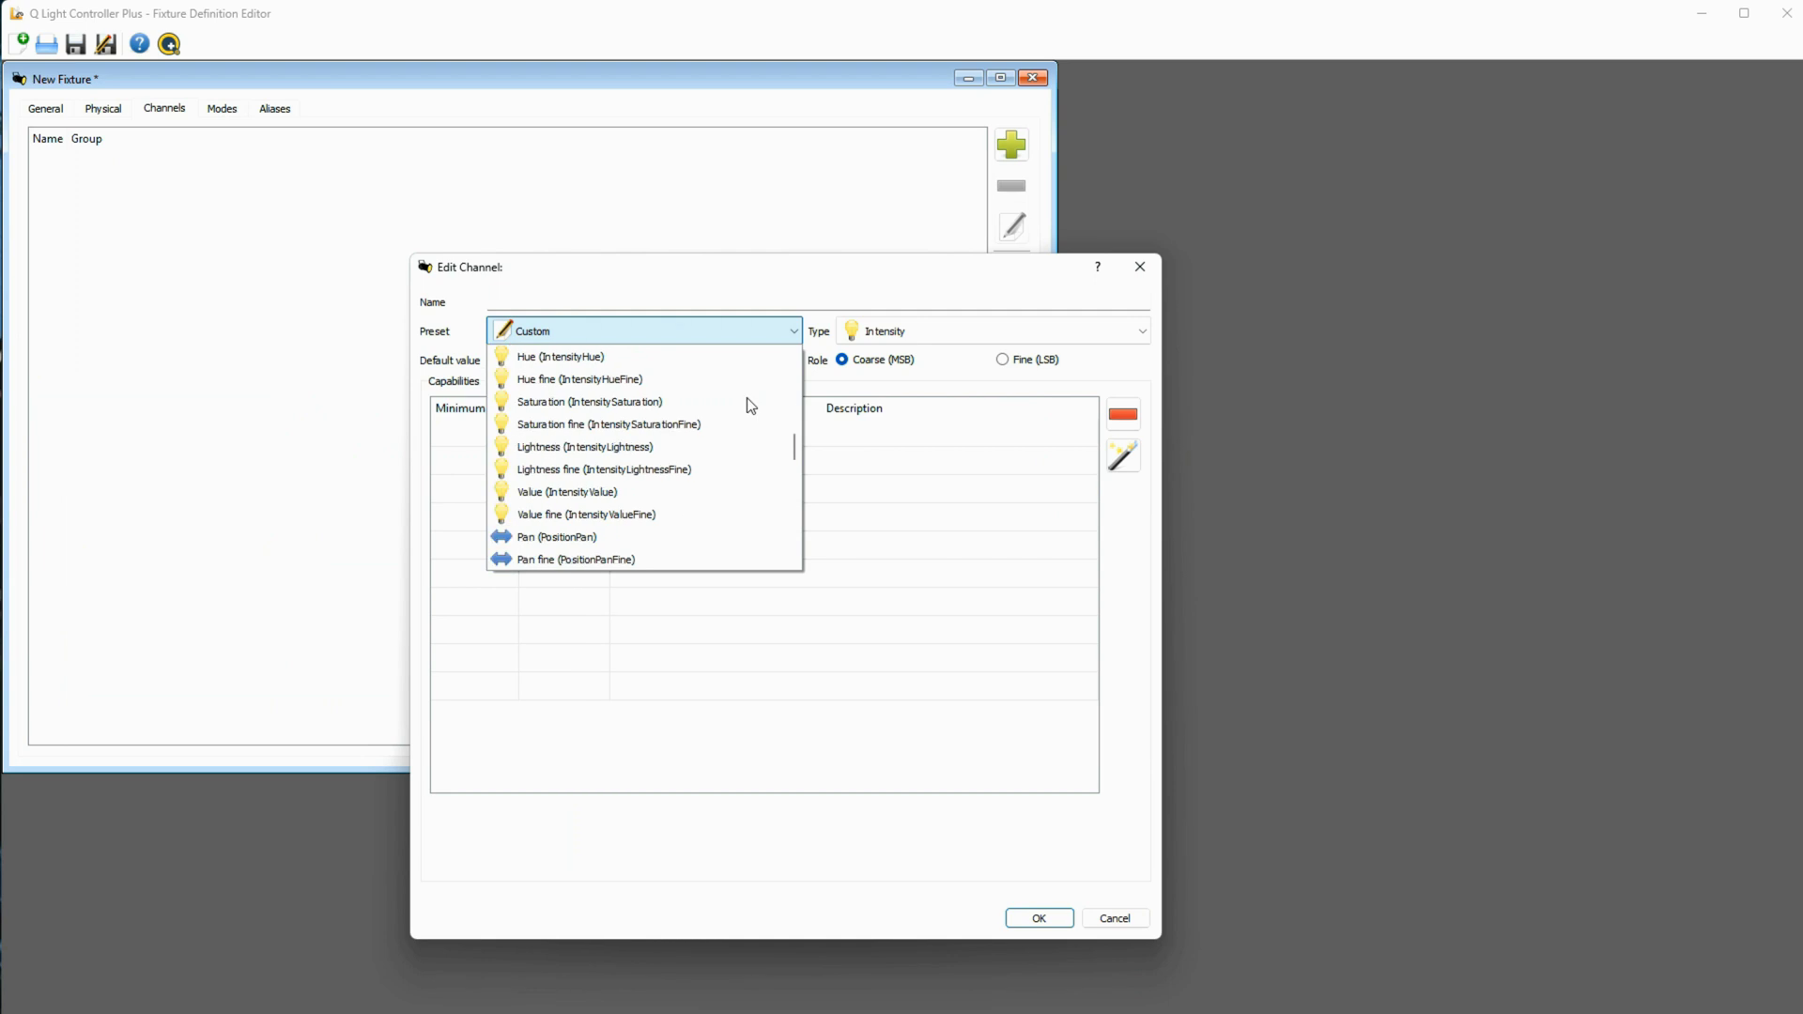
left_click(691, 510)
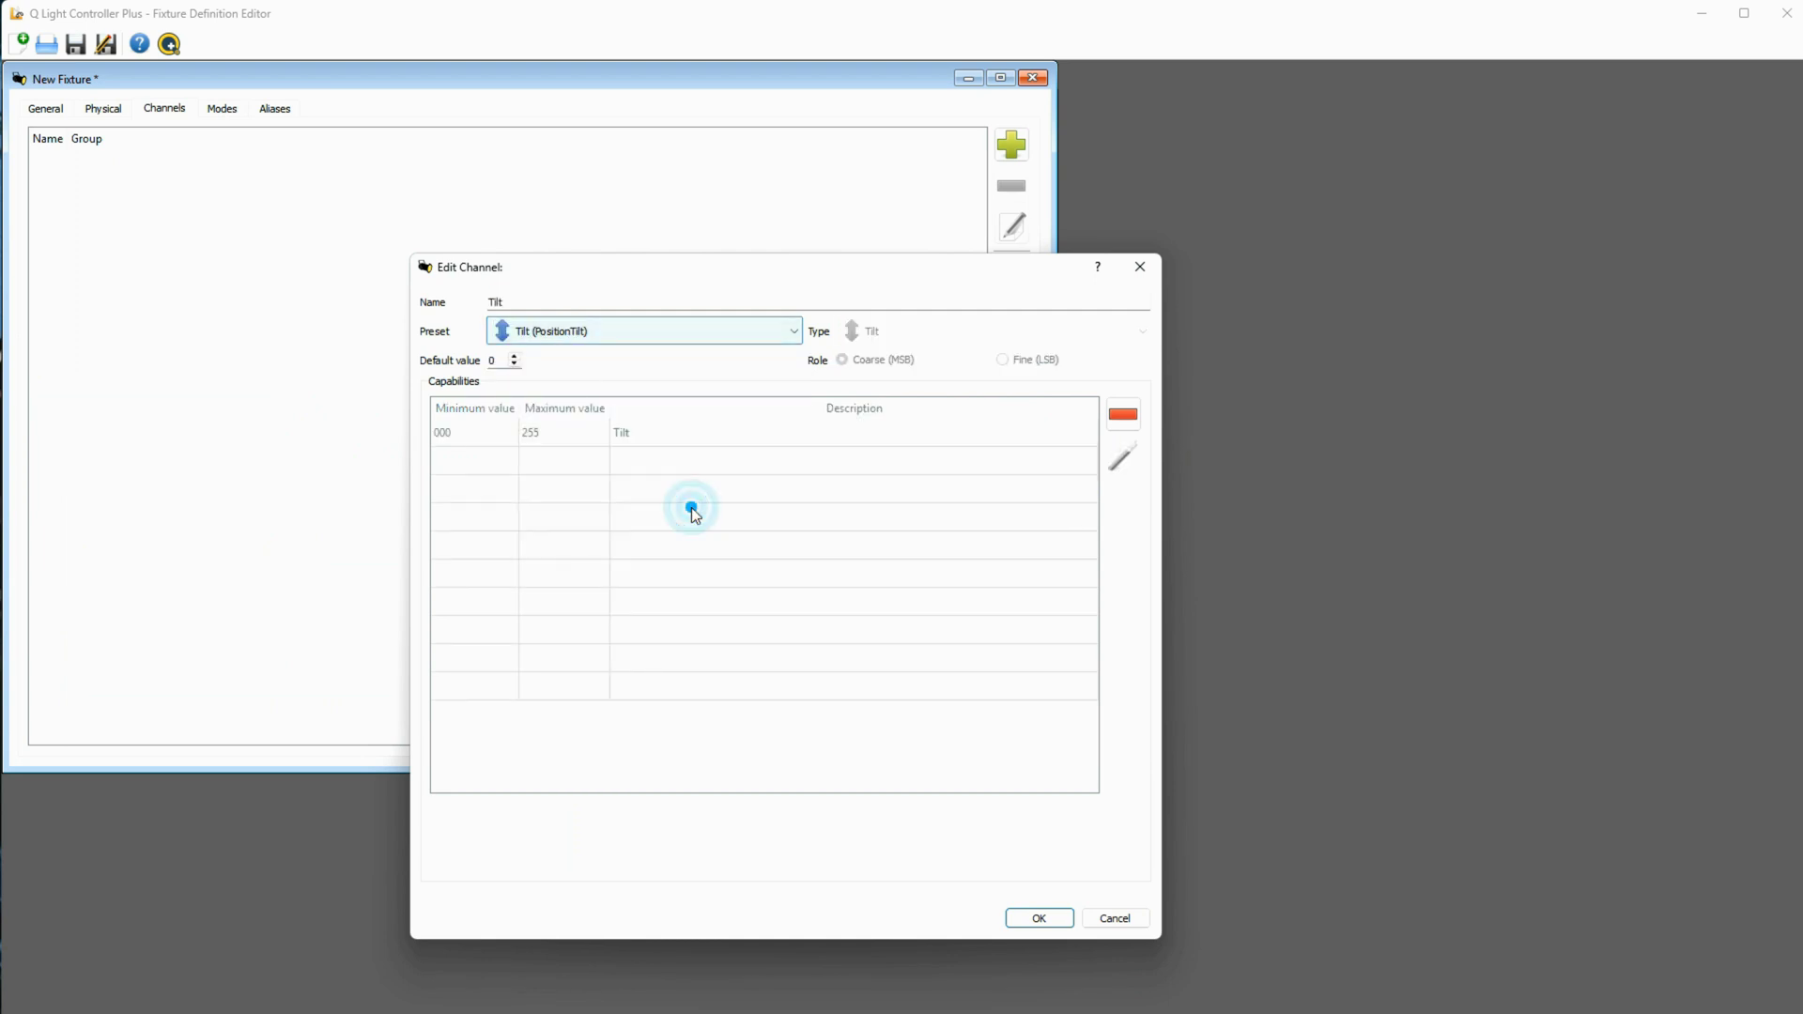
left_click(1040, 920)
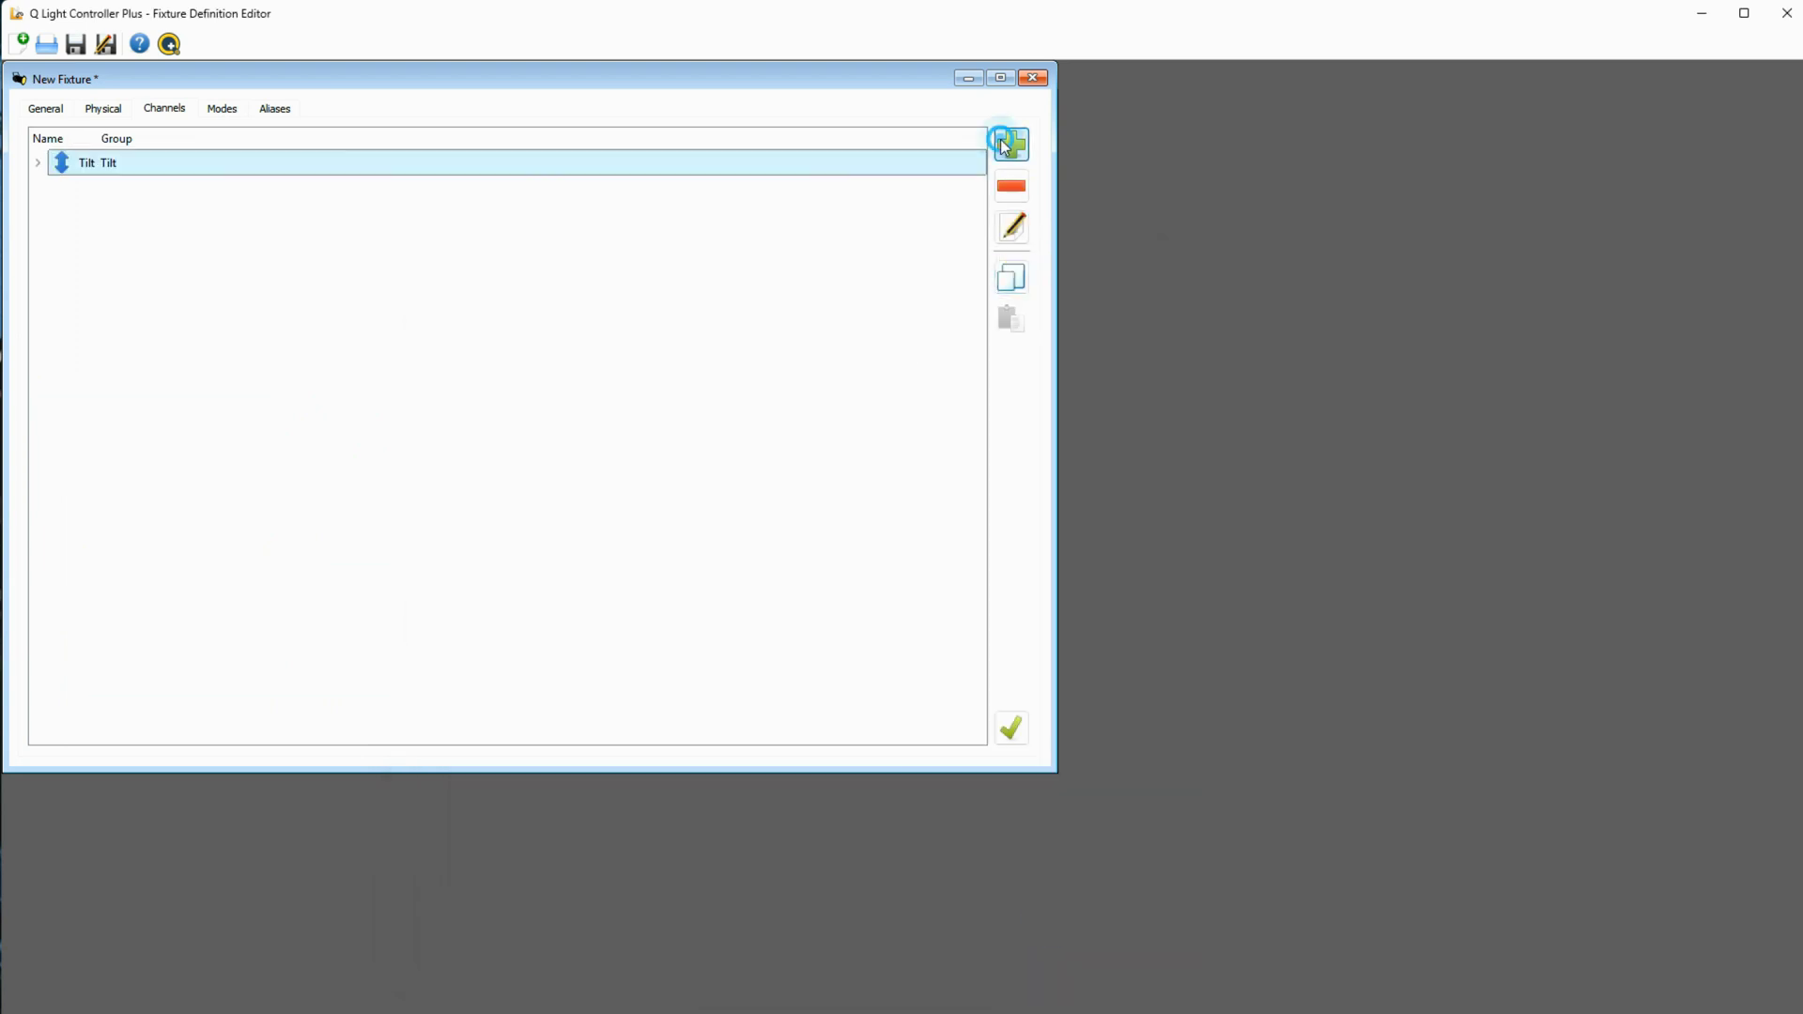
Add a Tilt fine channel from presets, then start a Tilt speed channel
left_click(1011, 145)
left_click(794, 331)
scroll(695, 522, "down", 1)
left_click(690, 470)
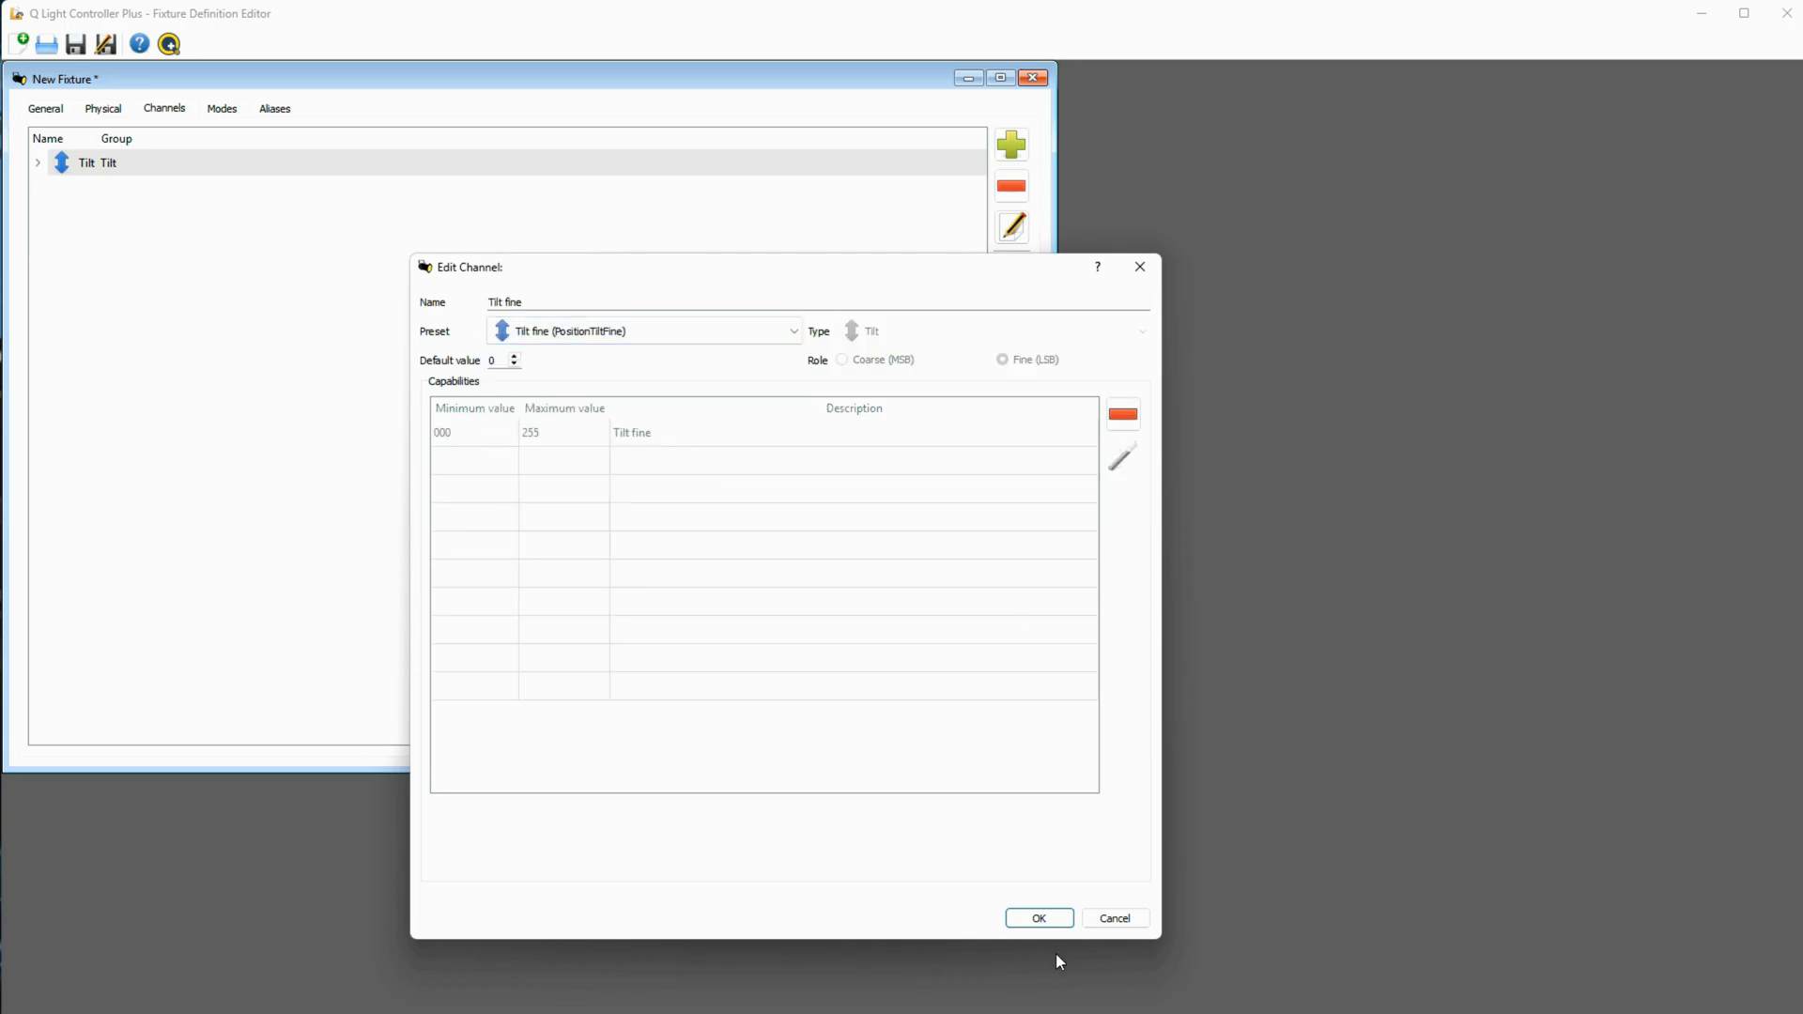
left_click(1040, 919)
left_click(1007, 143)
left_click(793, 331)
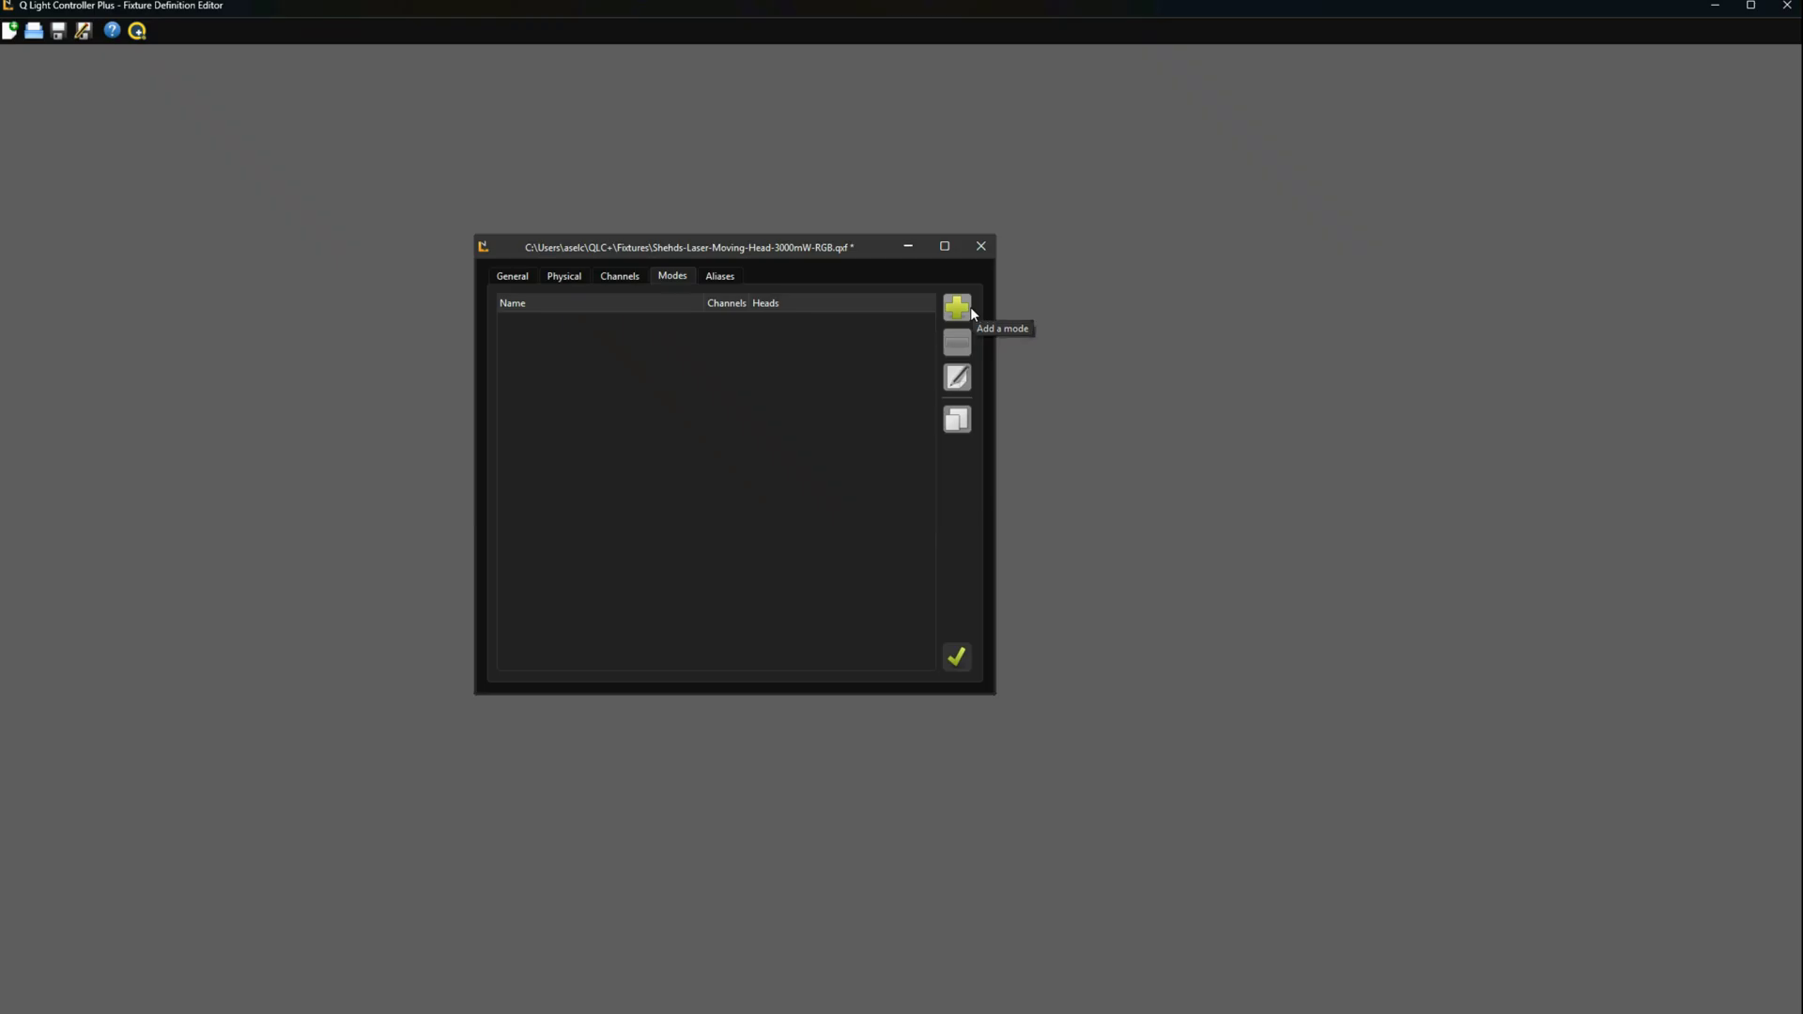
Create a mode named '24 channels' and move the fixture's channels into it
left_click(969, 307)
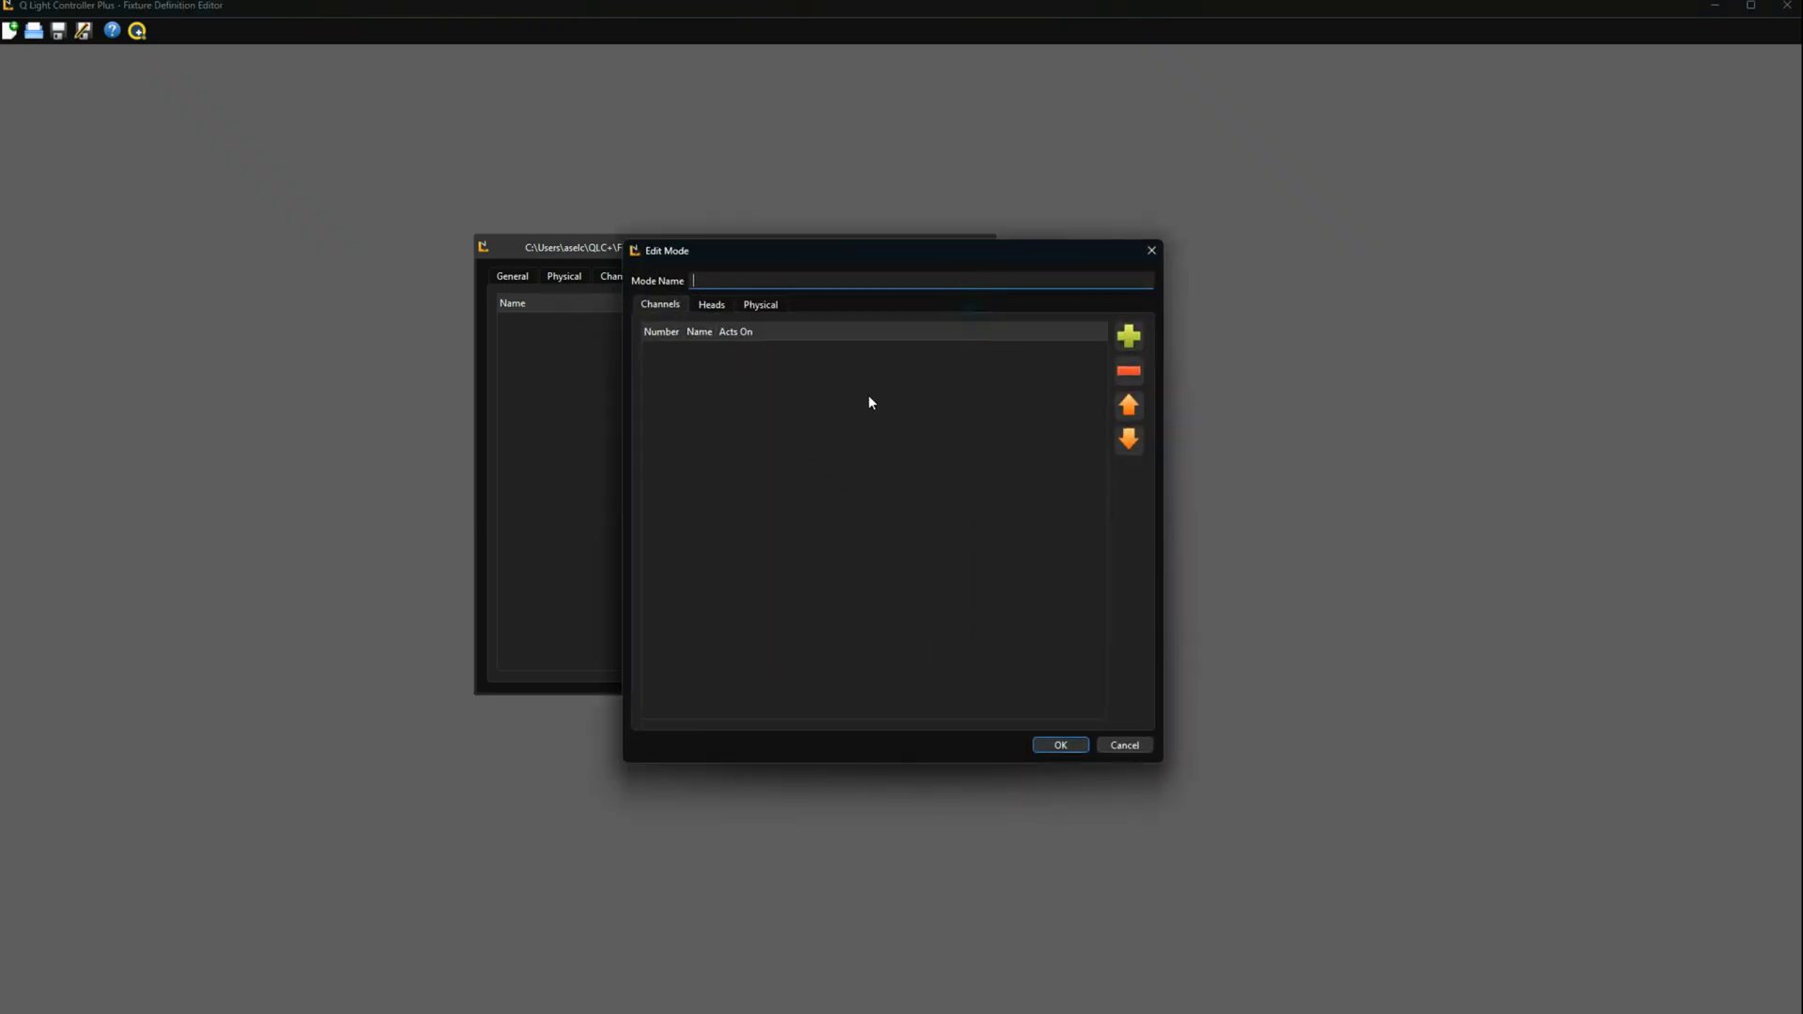
type("24 channels")
left_click(1128, 335)
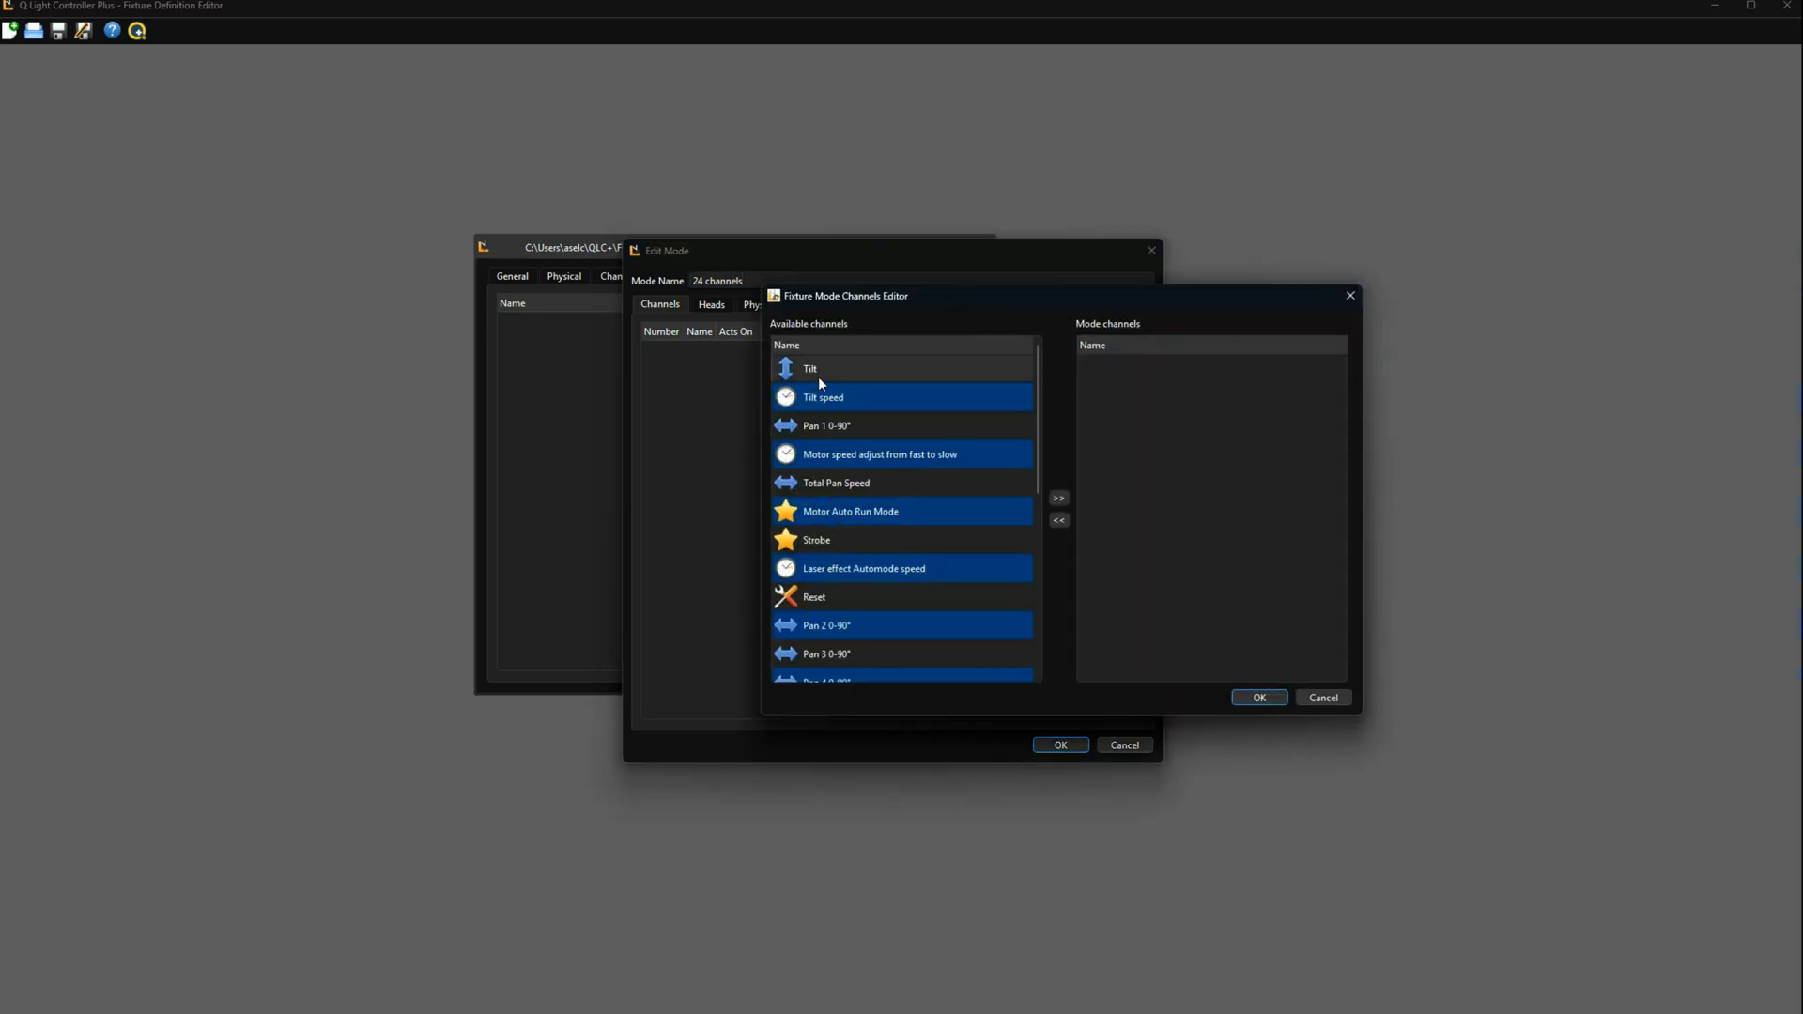
left_click(1057, 501)
left_click(1057, 500)
double_click(910, 368)
double_click(884, 368)
double_click(884, 368)
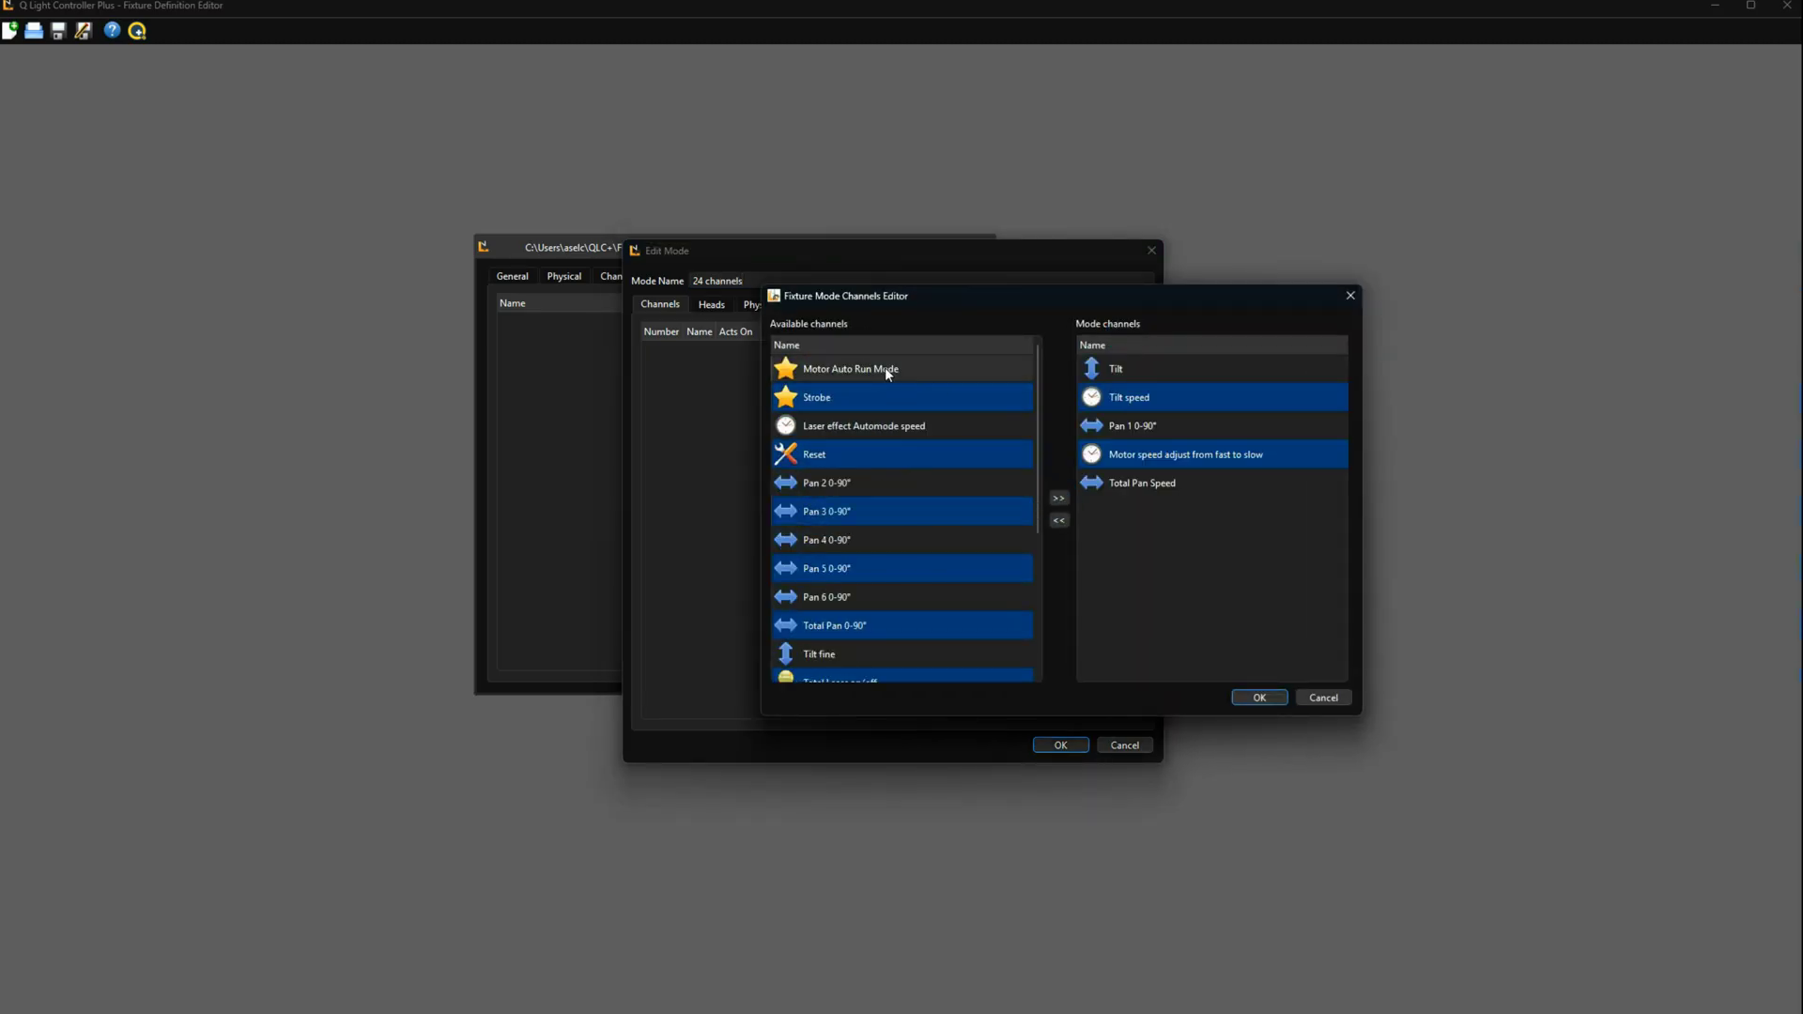
left_click(1058, 499)
left_click(1251, 698)
left_click(1070, 746)
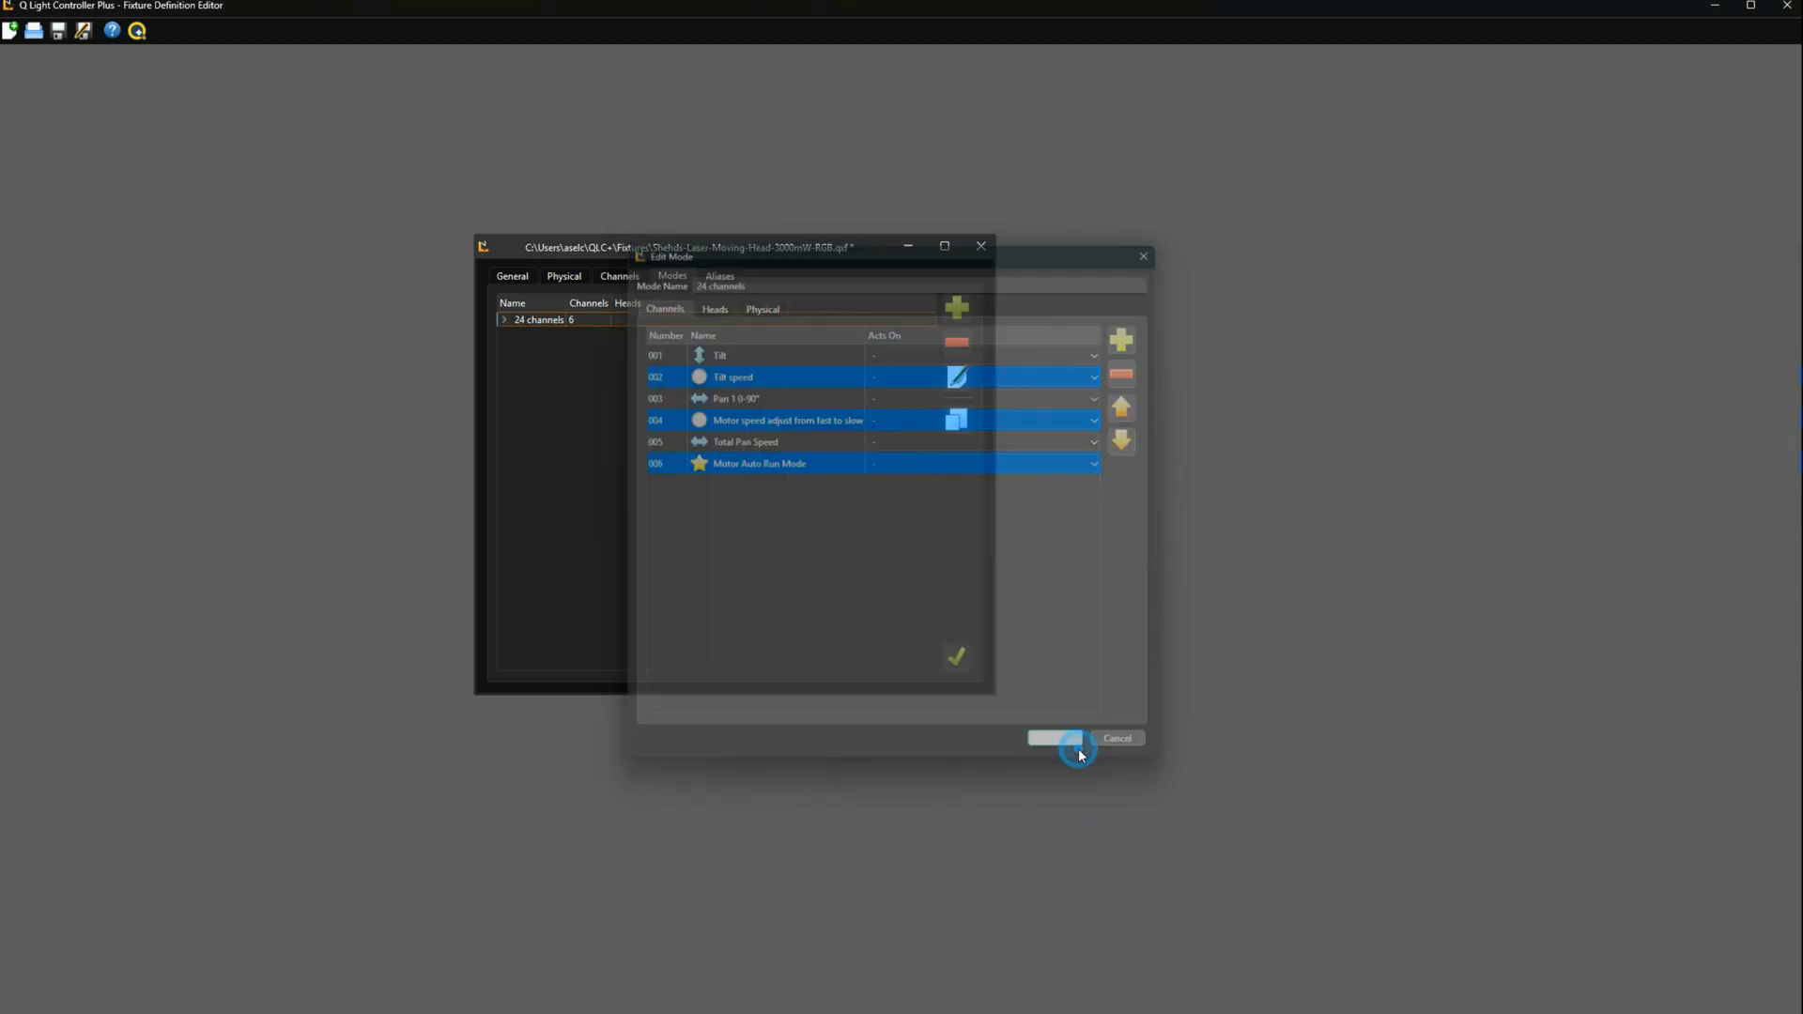
Expand the 24 DMX Channels mode to review its channel list and 6 heads
left_click(505, 320)
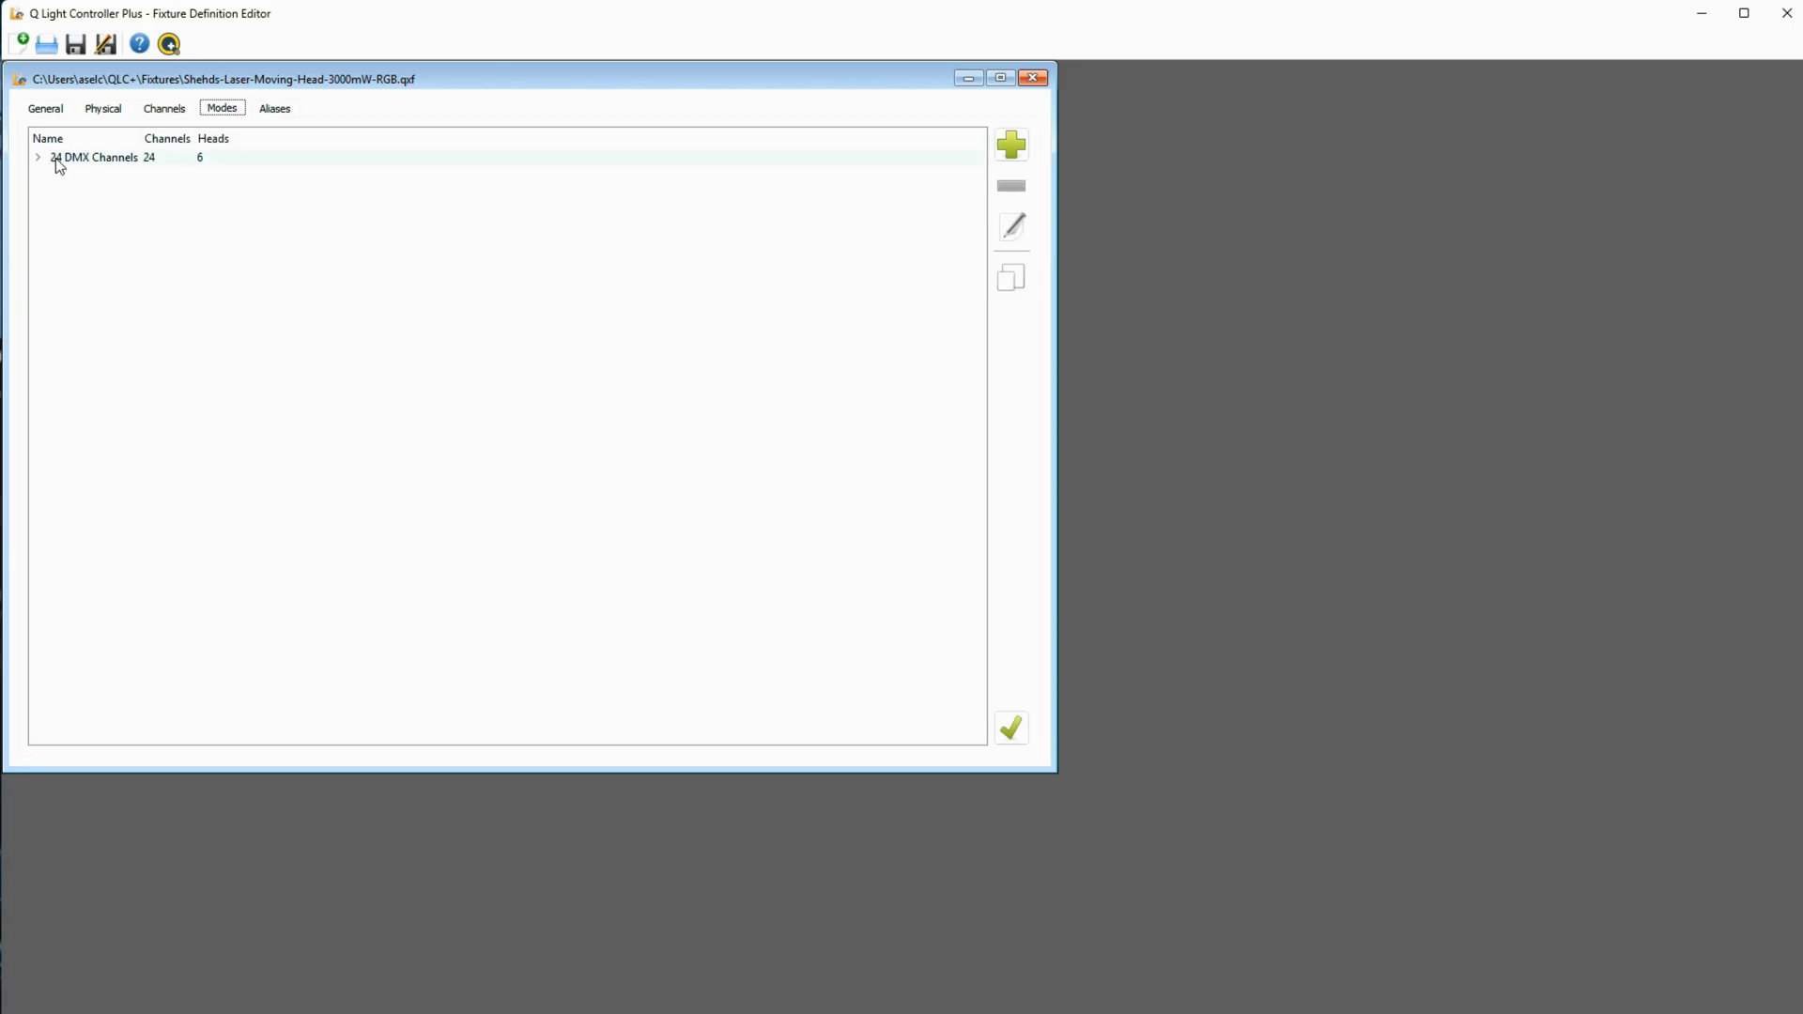
left_click(37, 156)
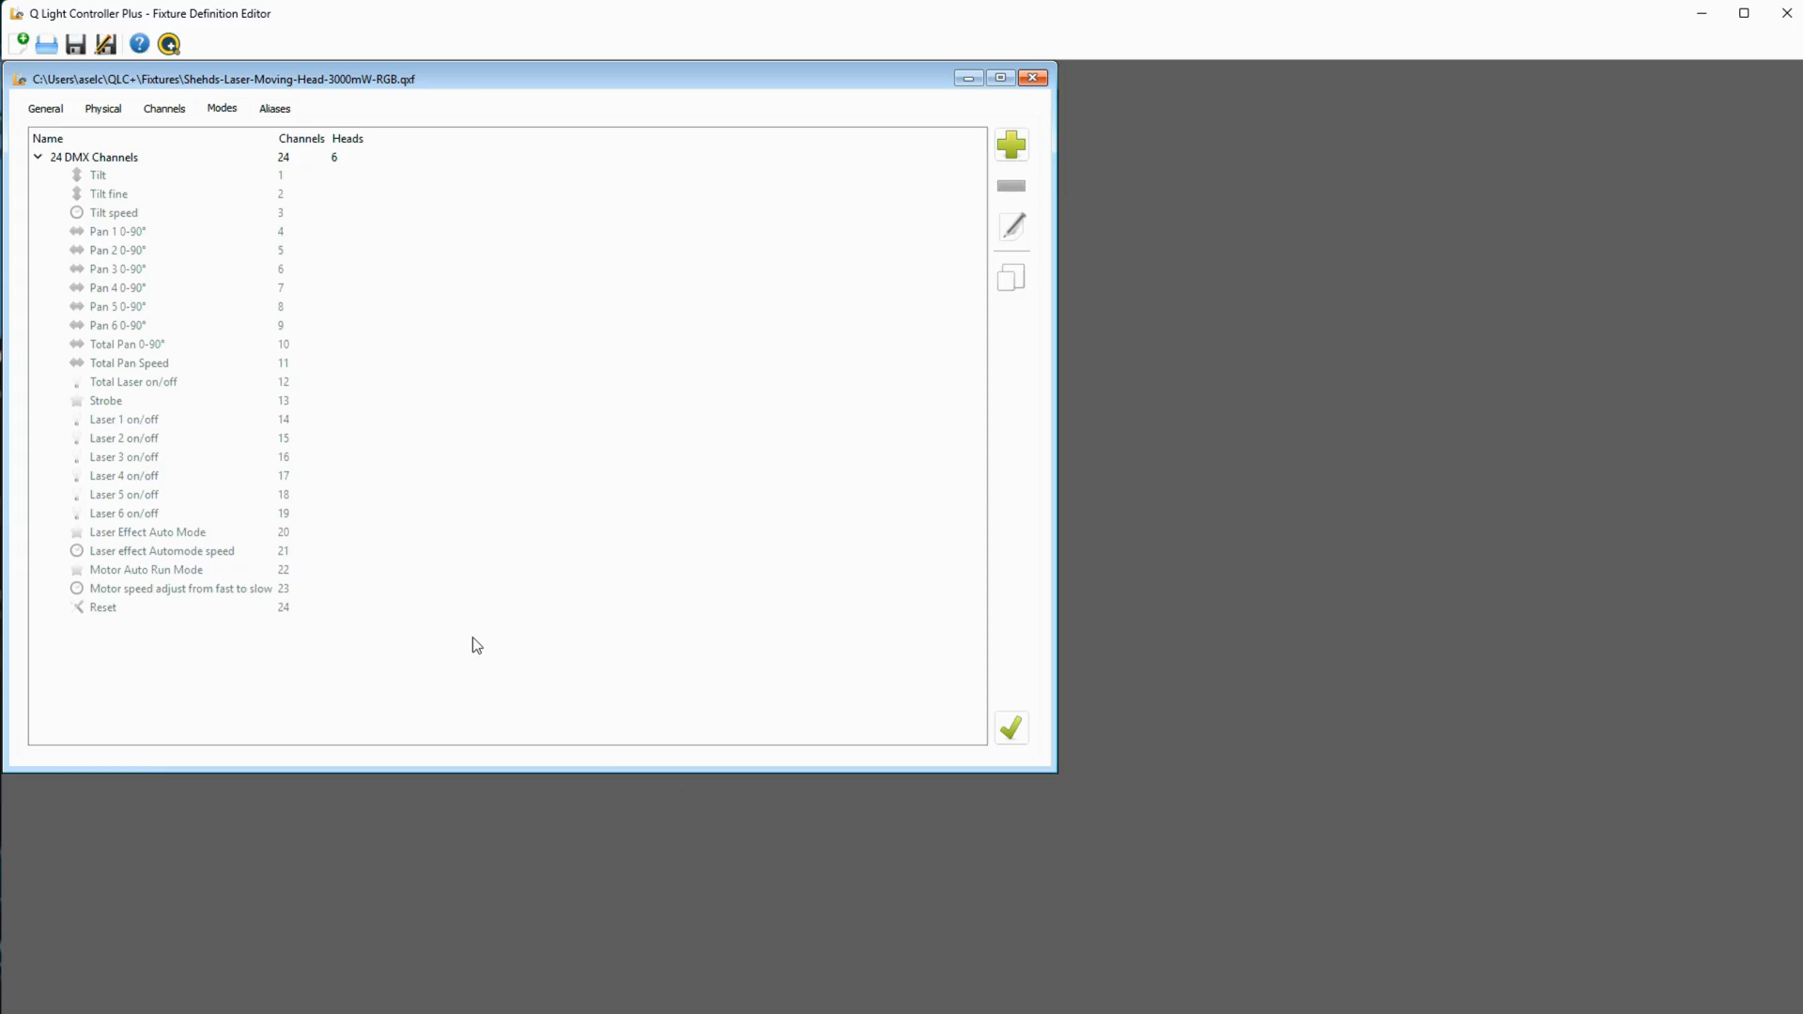
left_click(131, 175)
left_click(198, 179)
left_click(201, 304)
left_click(187, 156)
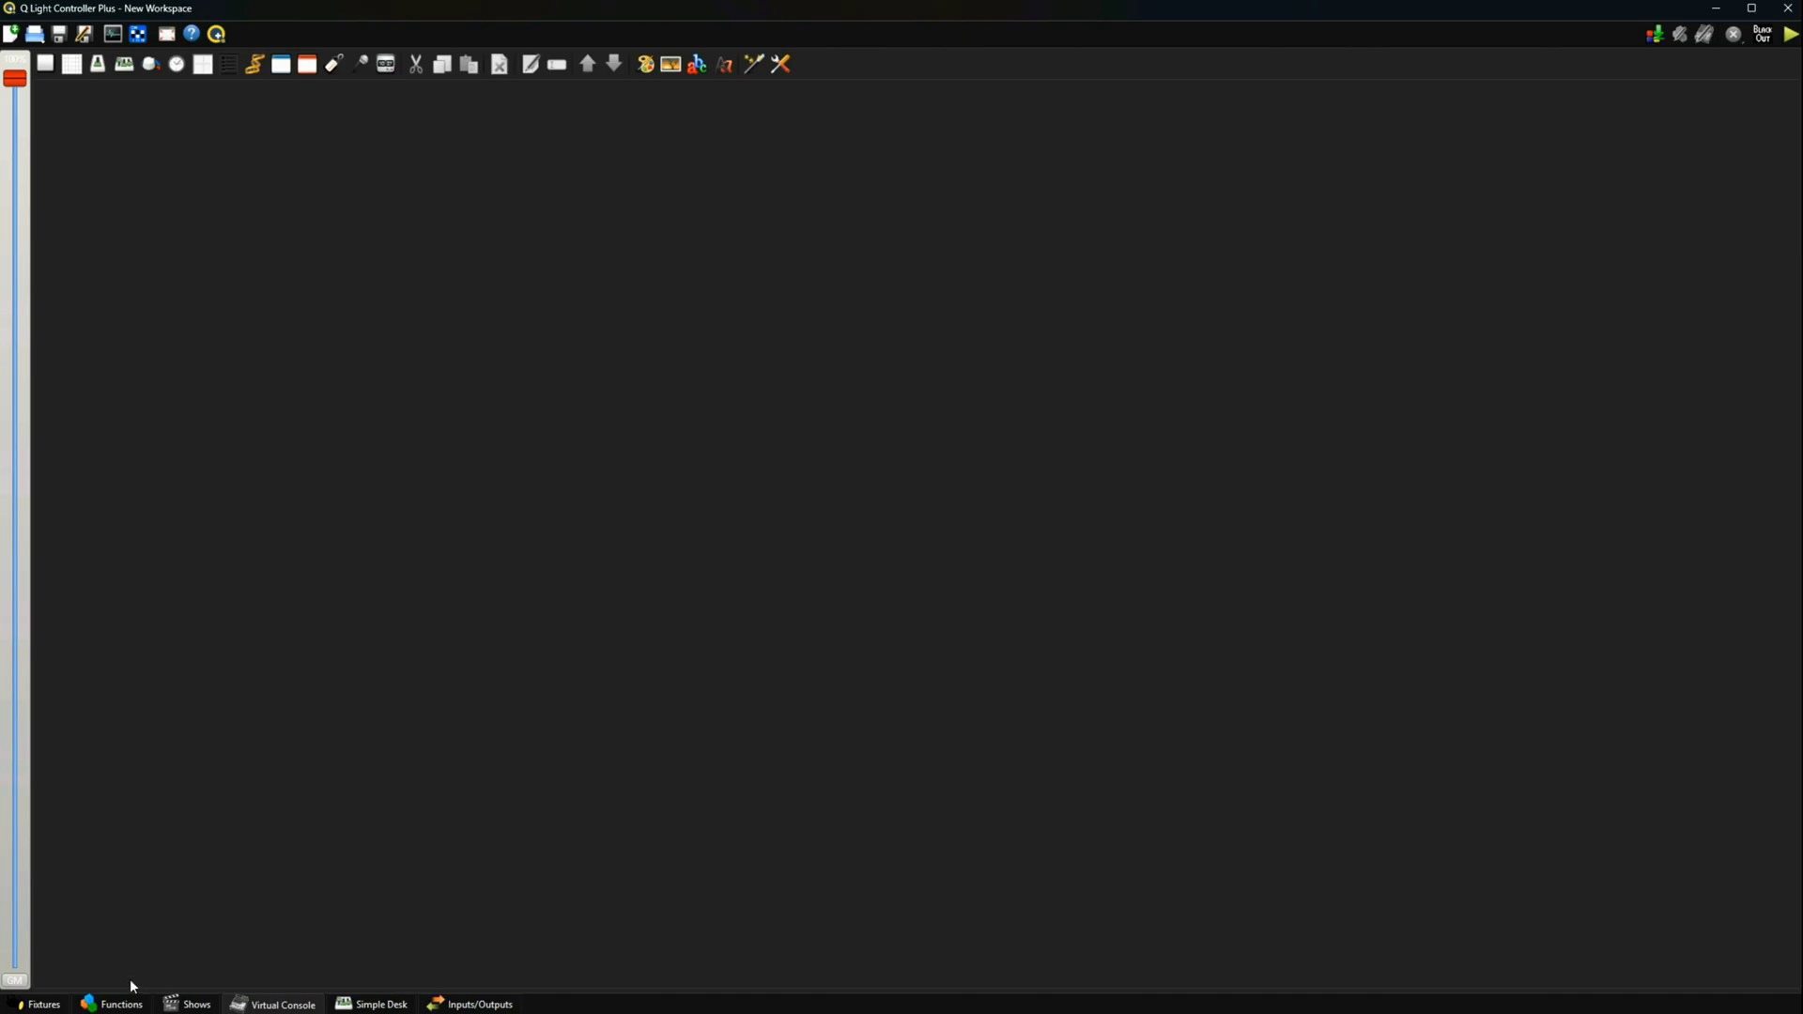
Patch the Laser Moving Head into Universe 1 at addresses 001–024
left_click(45, 1005)
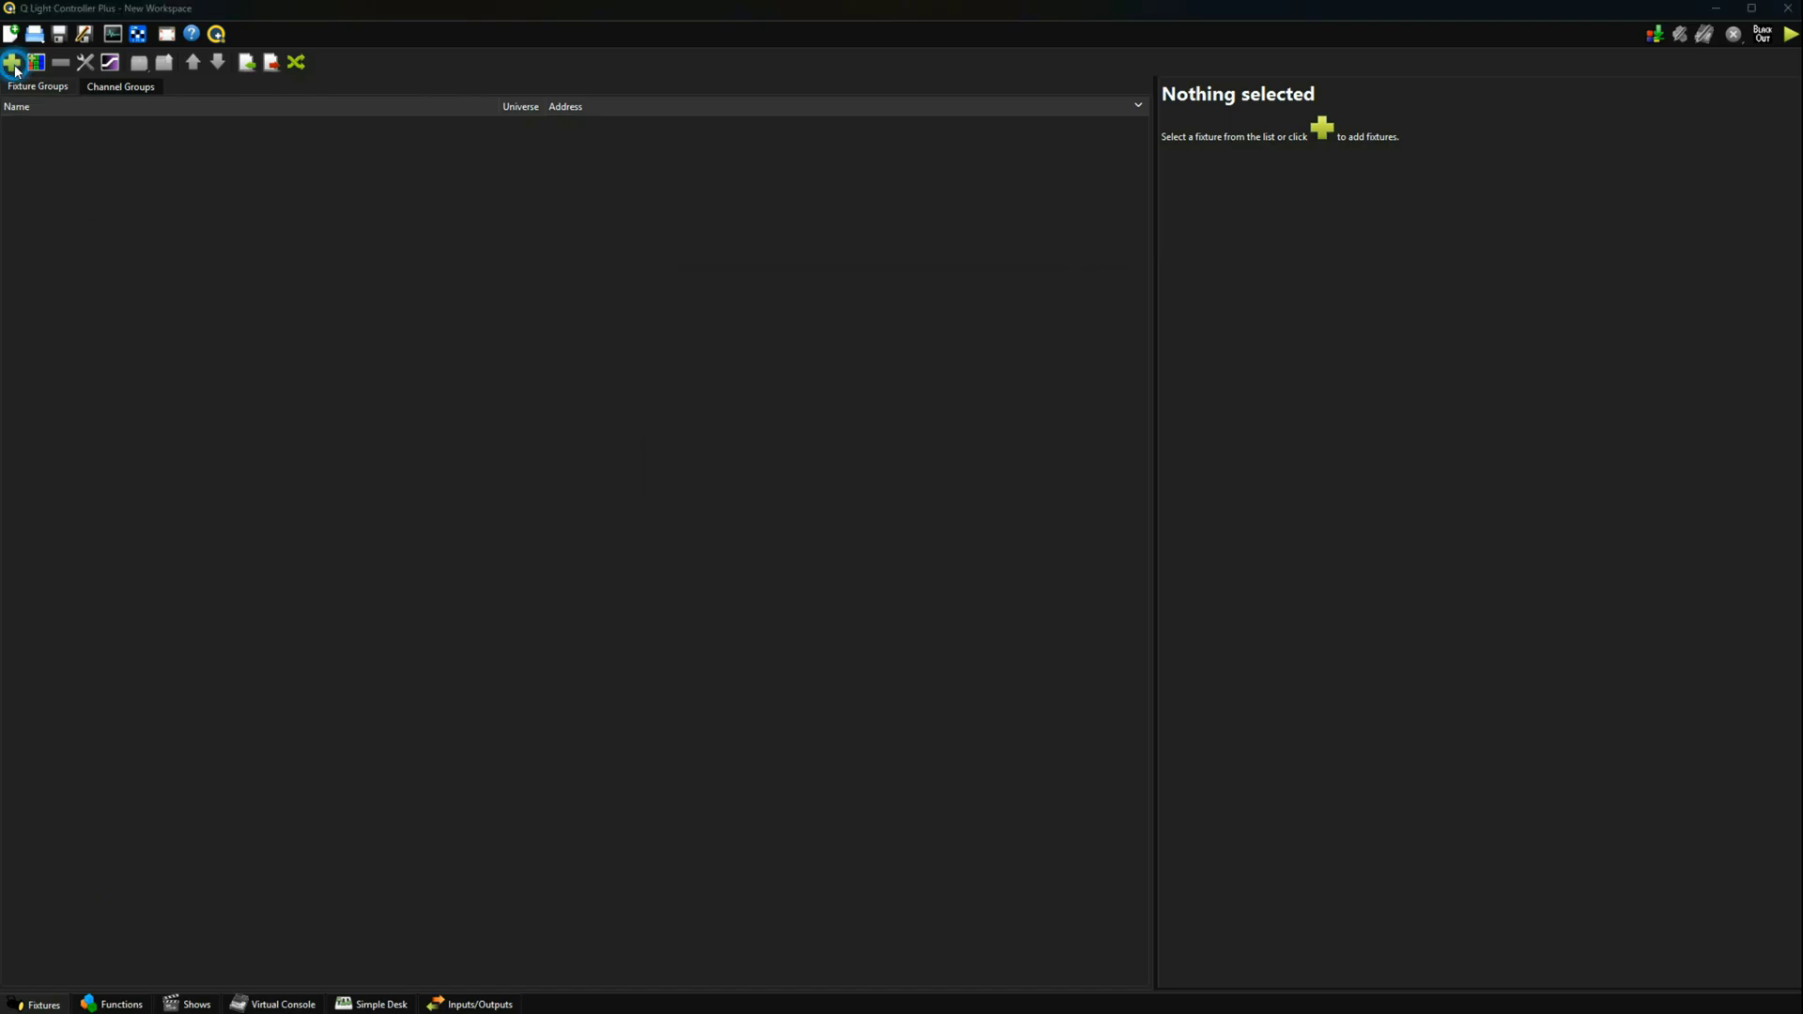
left_click(11, 62)
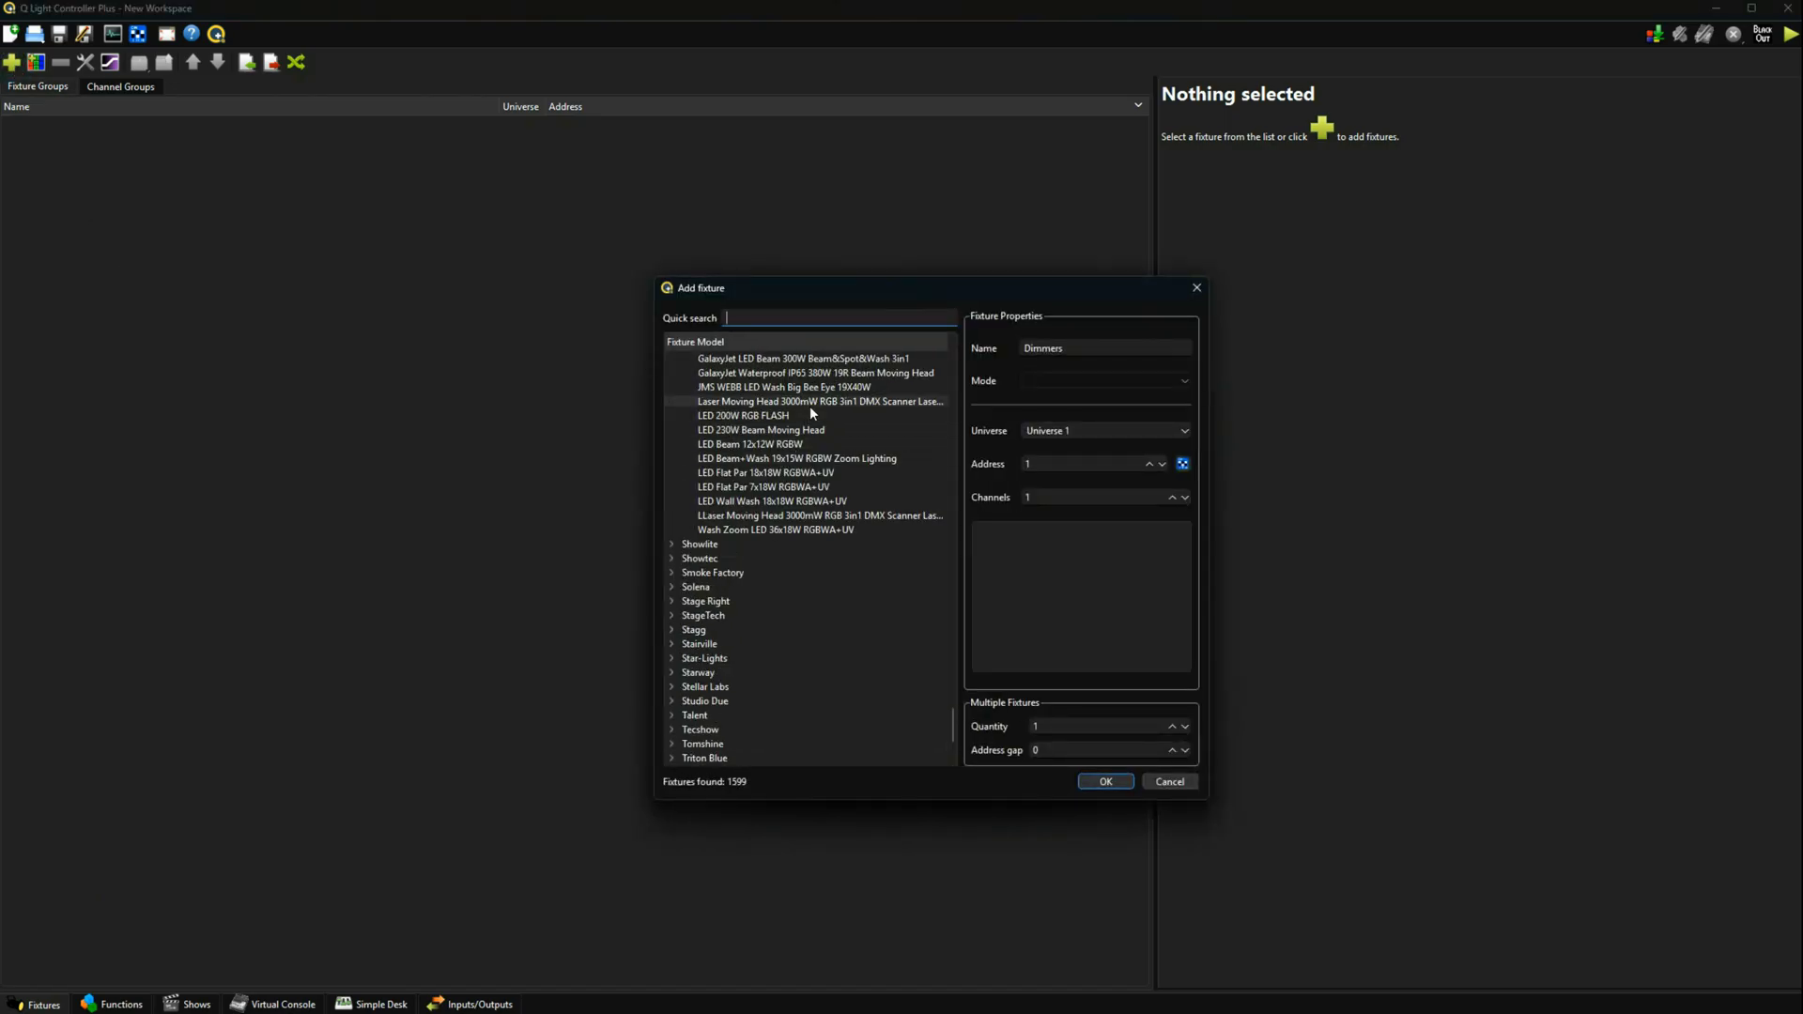
double_click(811, 403)
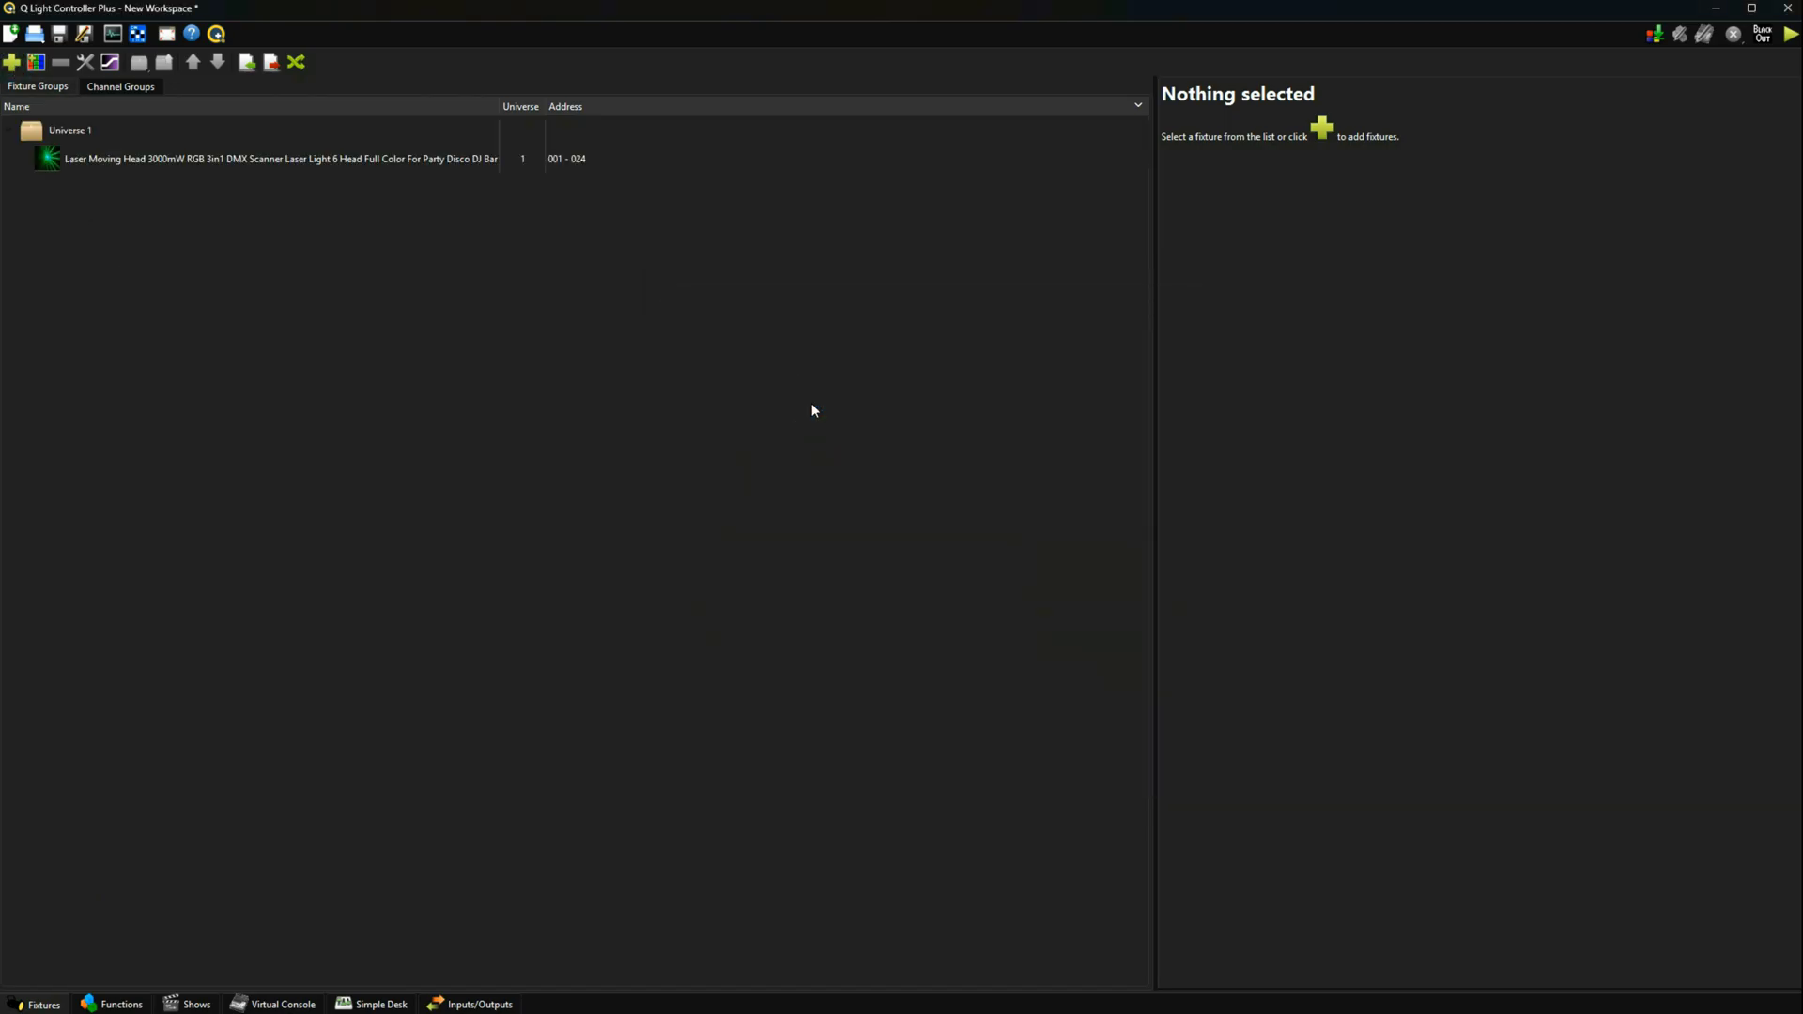
left_click(182, 161)
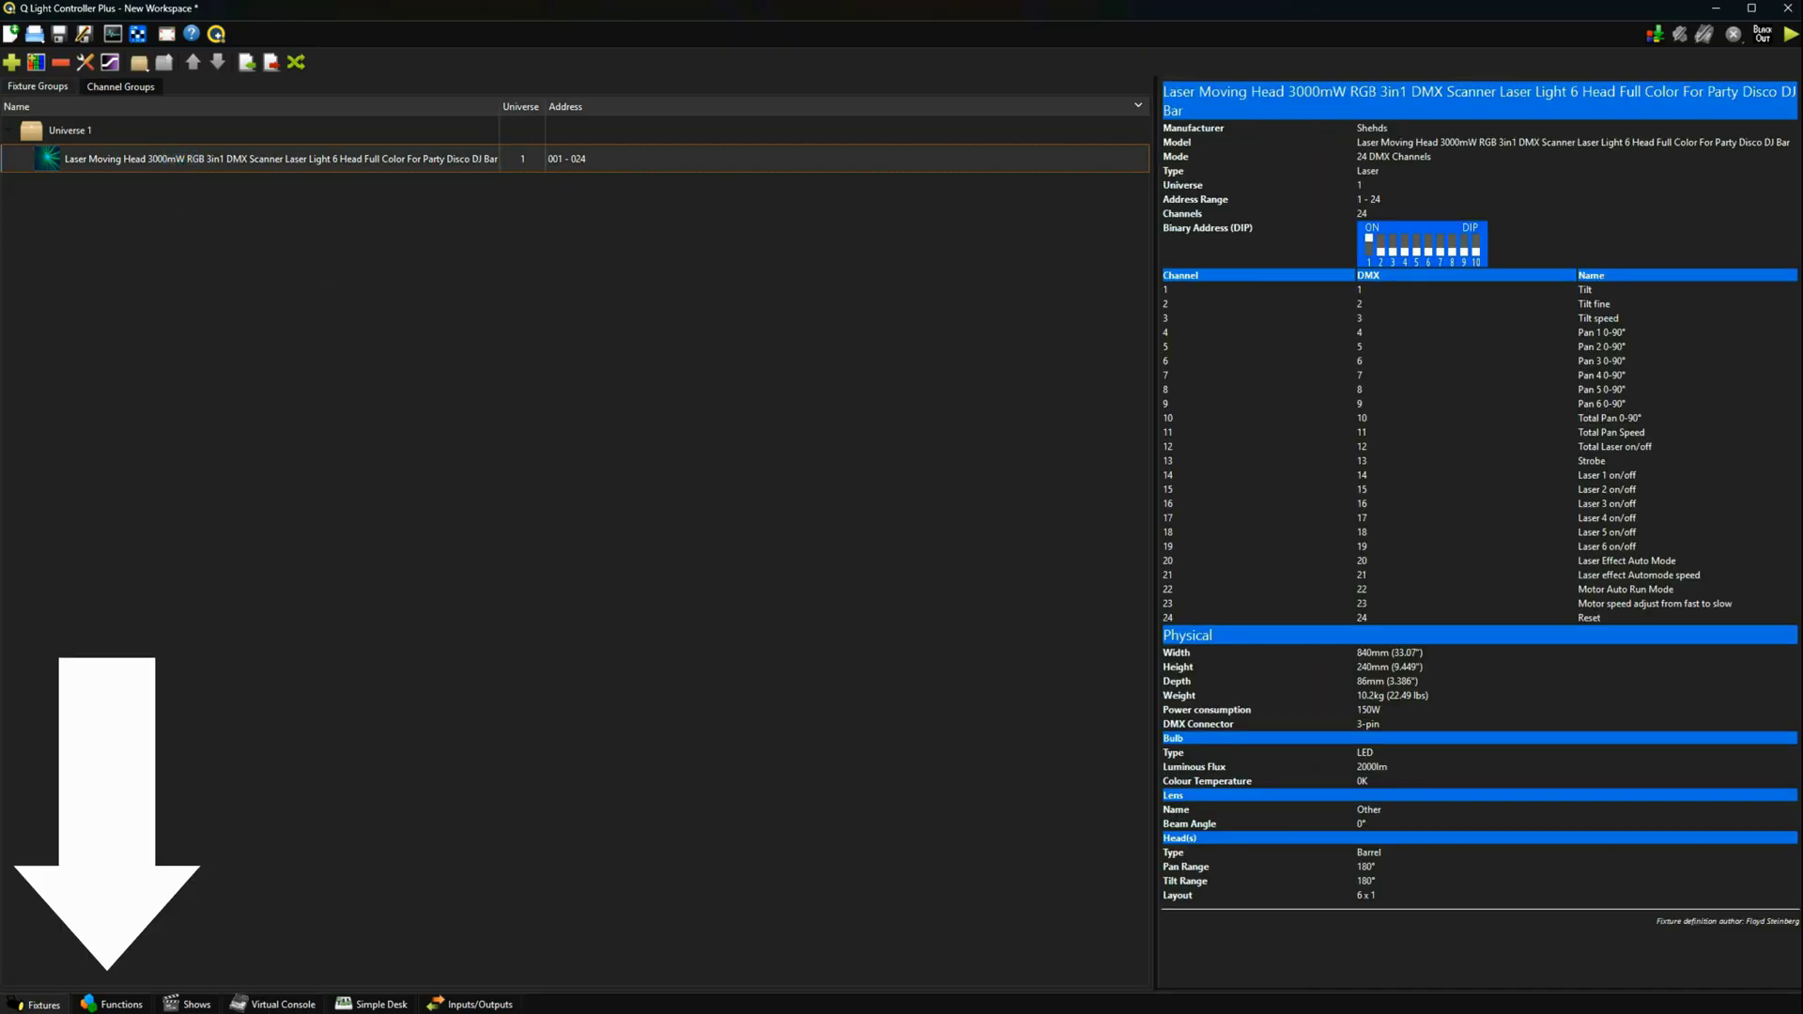
Create a scene named Ring Control and add the laser fixture to it
left_click(123, 1006)
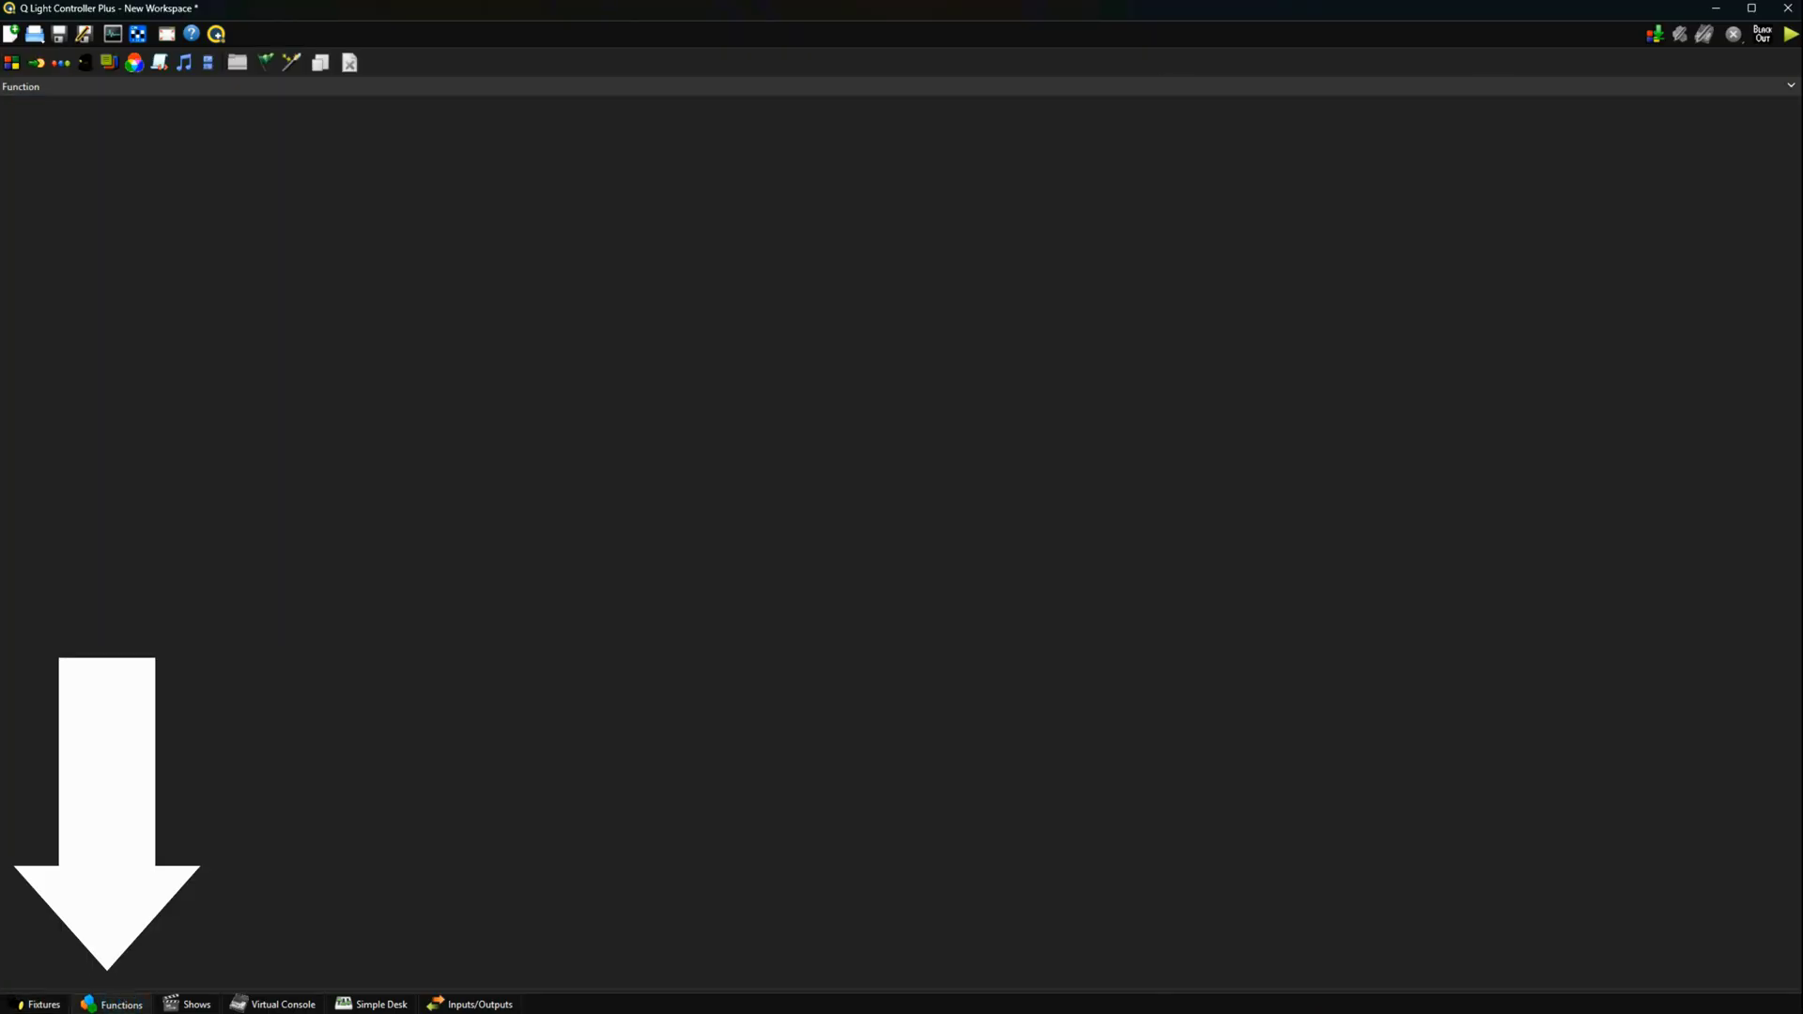
left_click(12, 63)
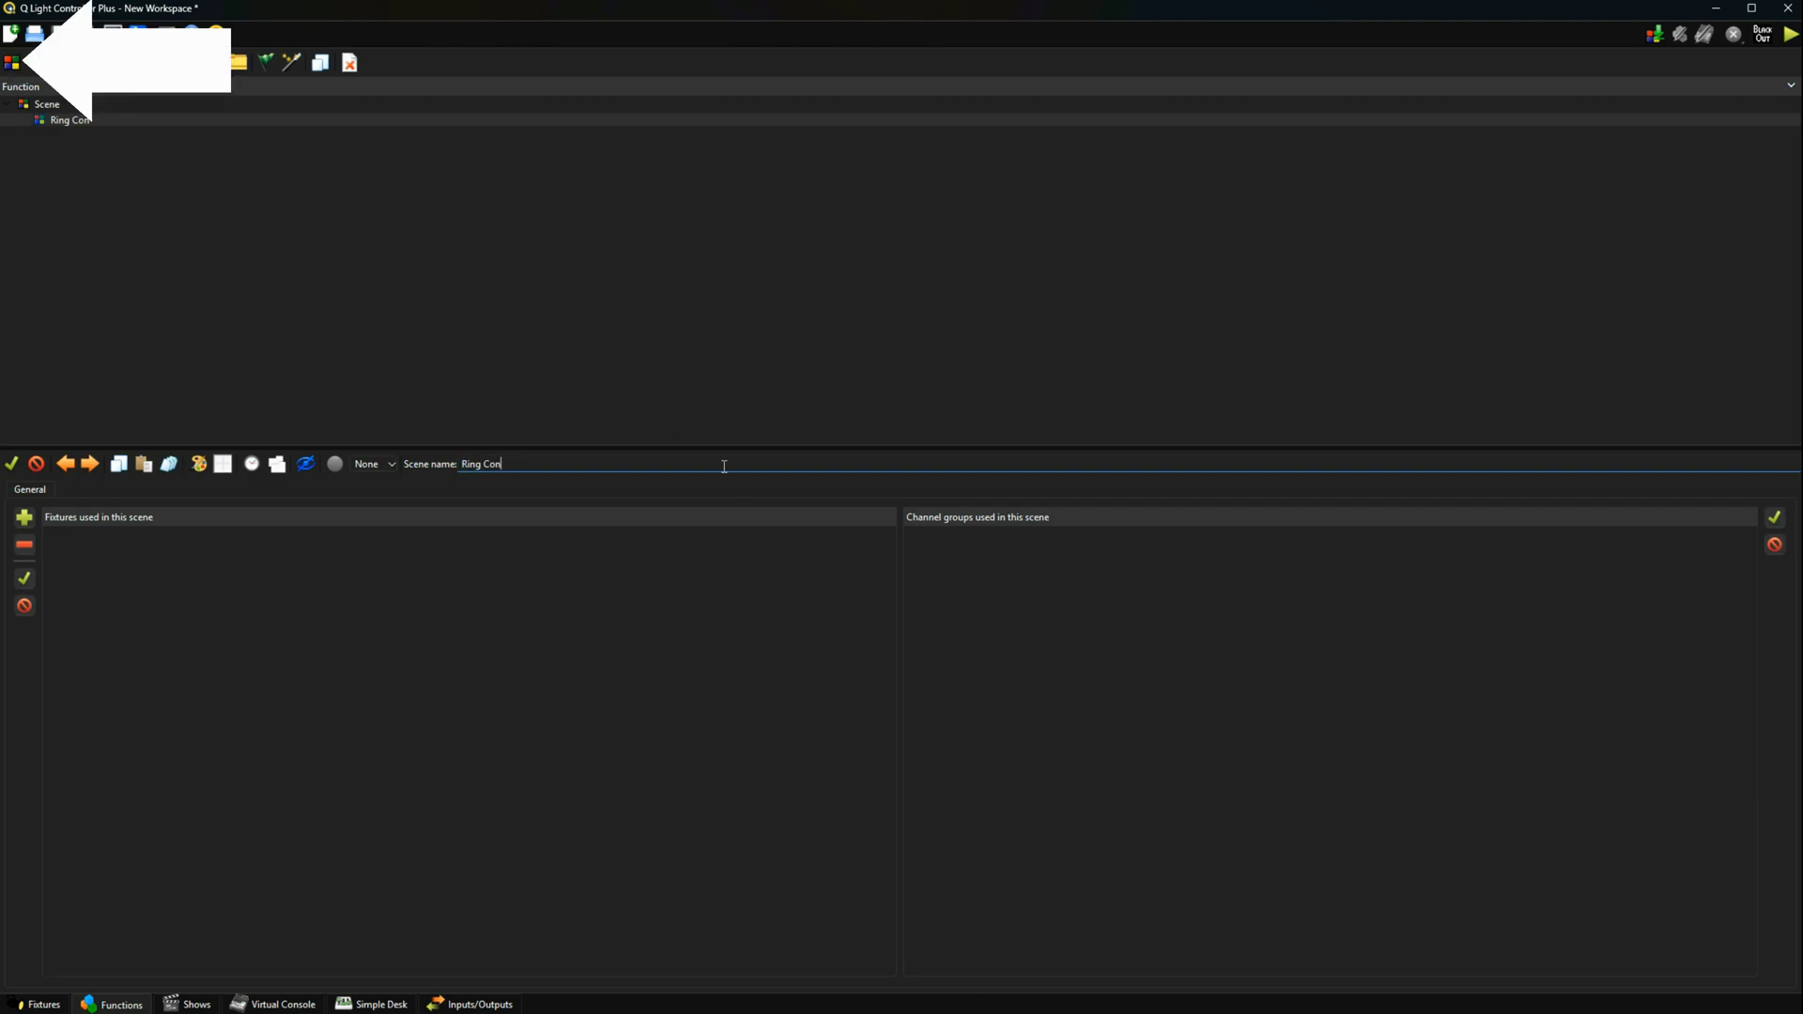
left_click(25, 519)
double_click(772, 467)
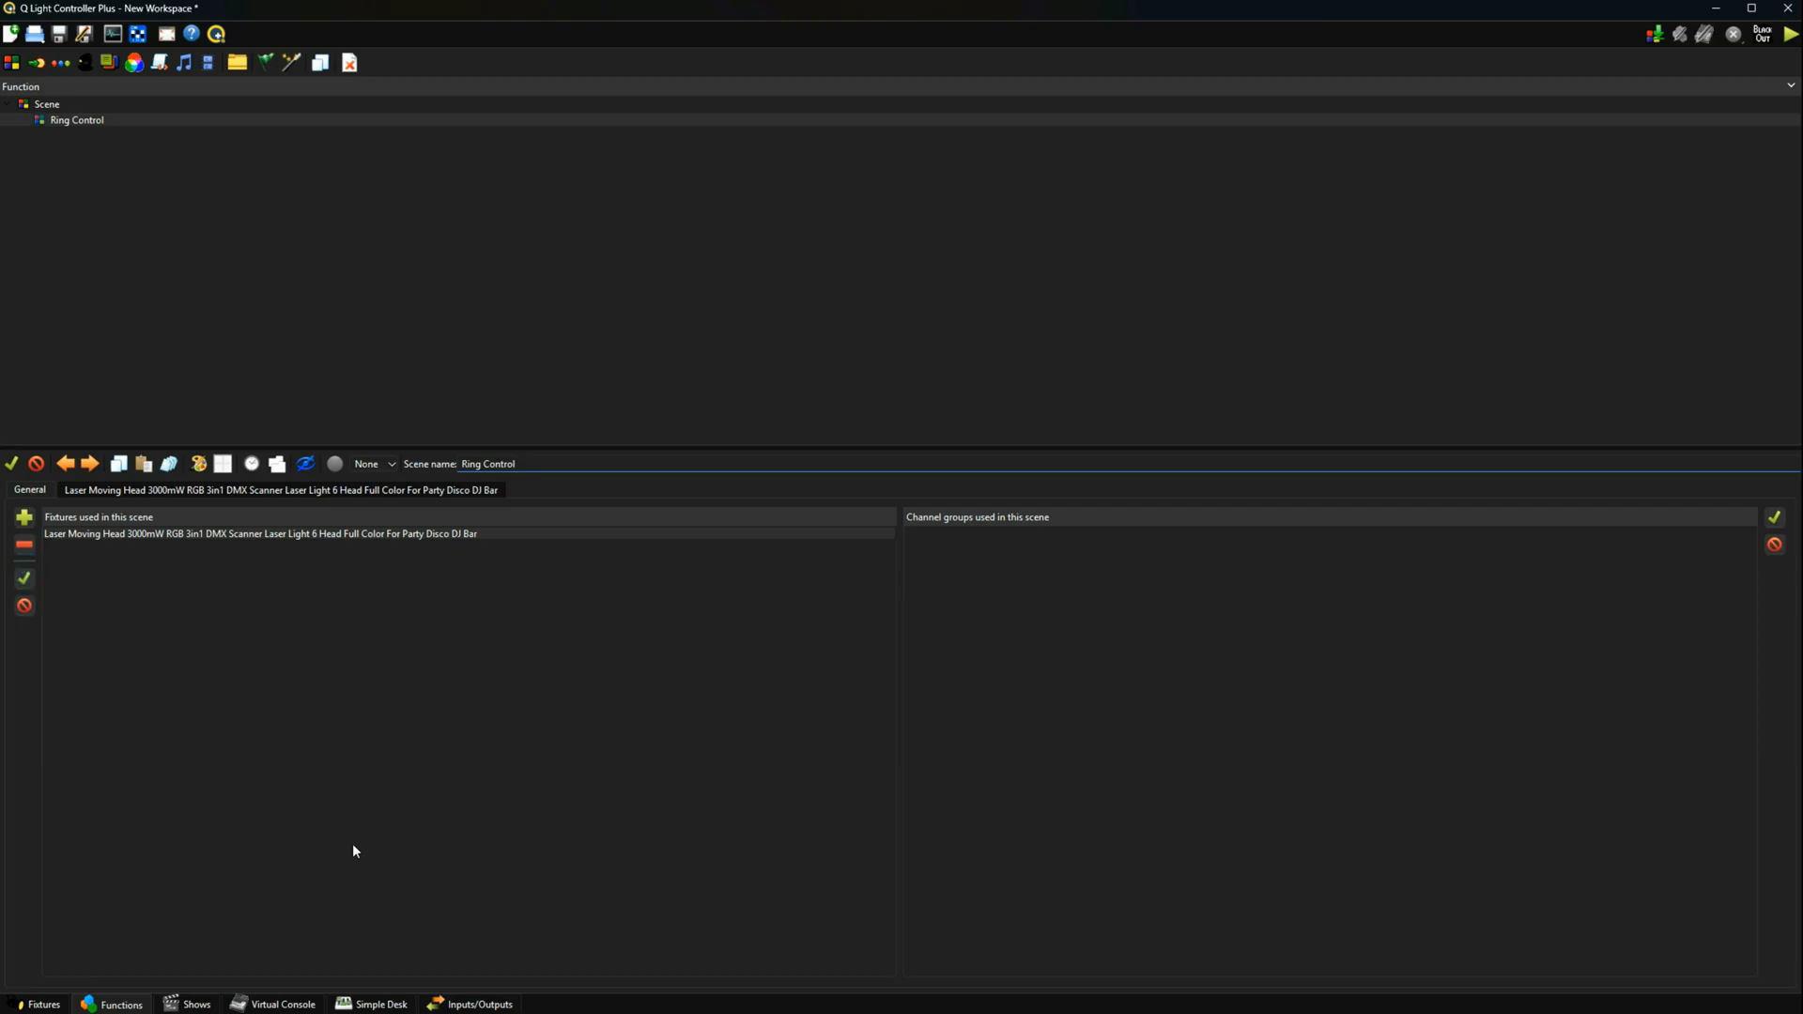
Feed Universe 1's input from the Intech Grid MIDI device
left_click(504, 1000)
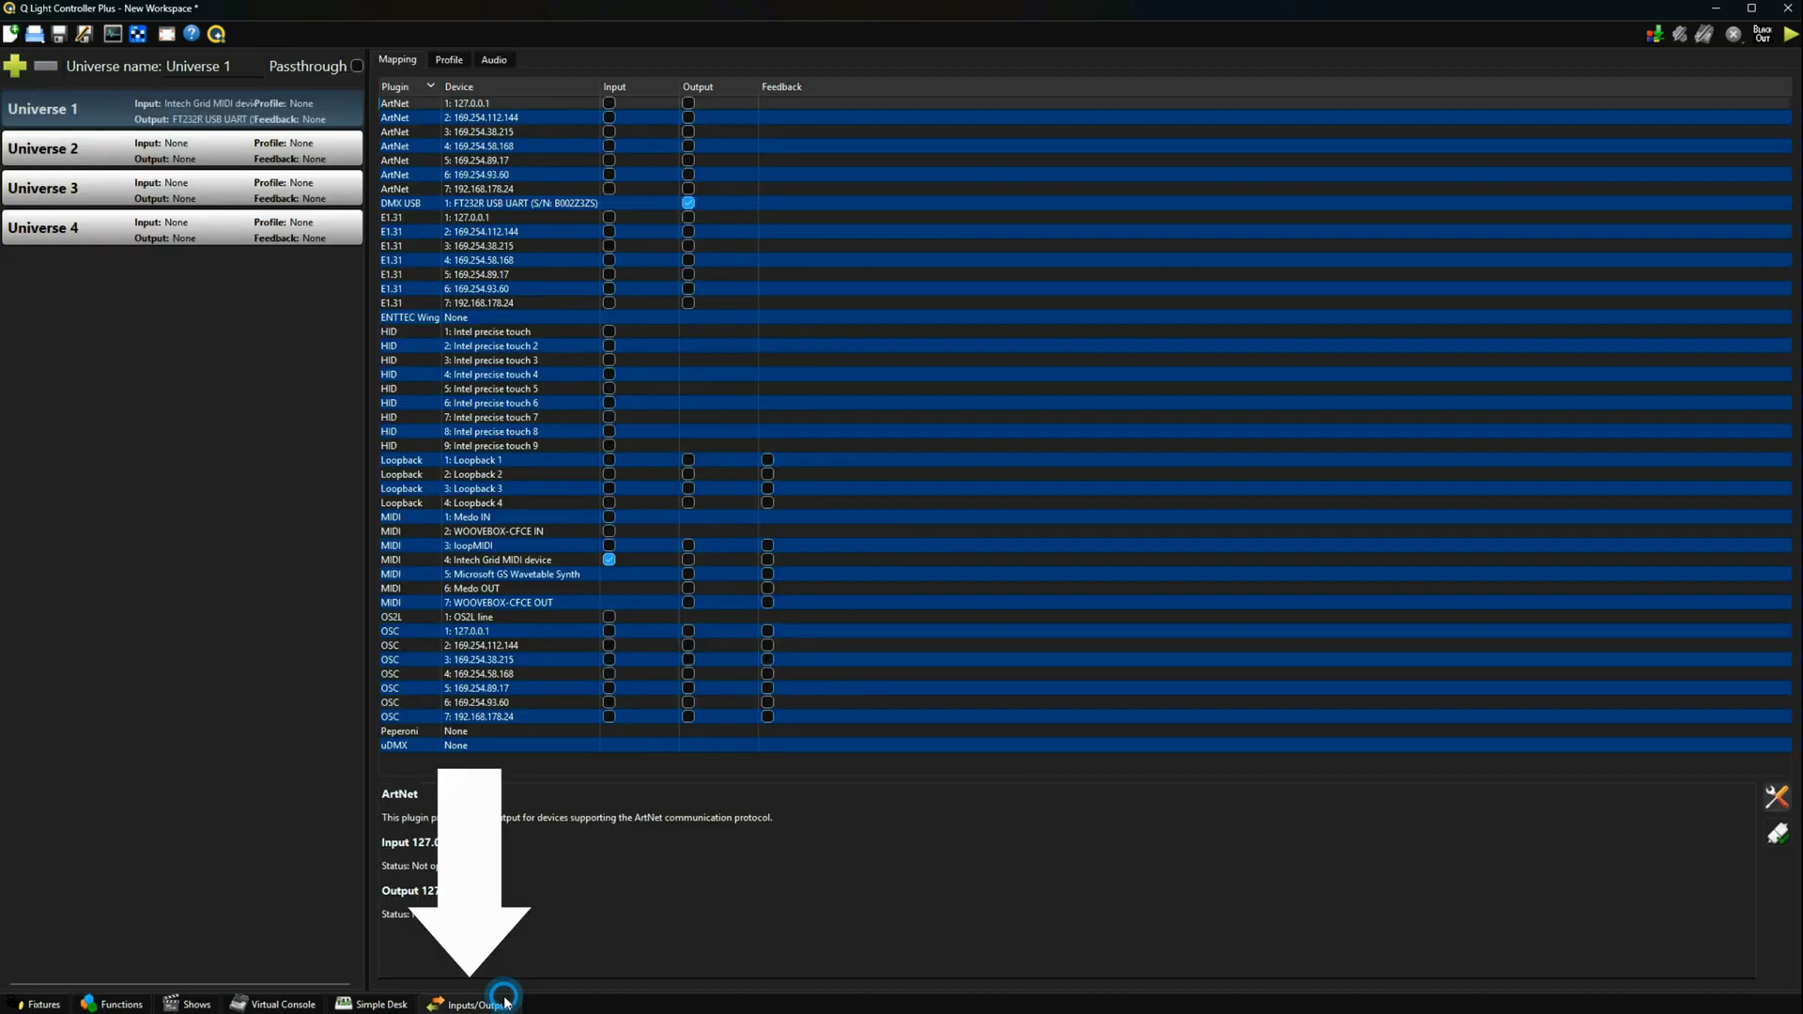
left_click(609, 545)
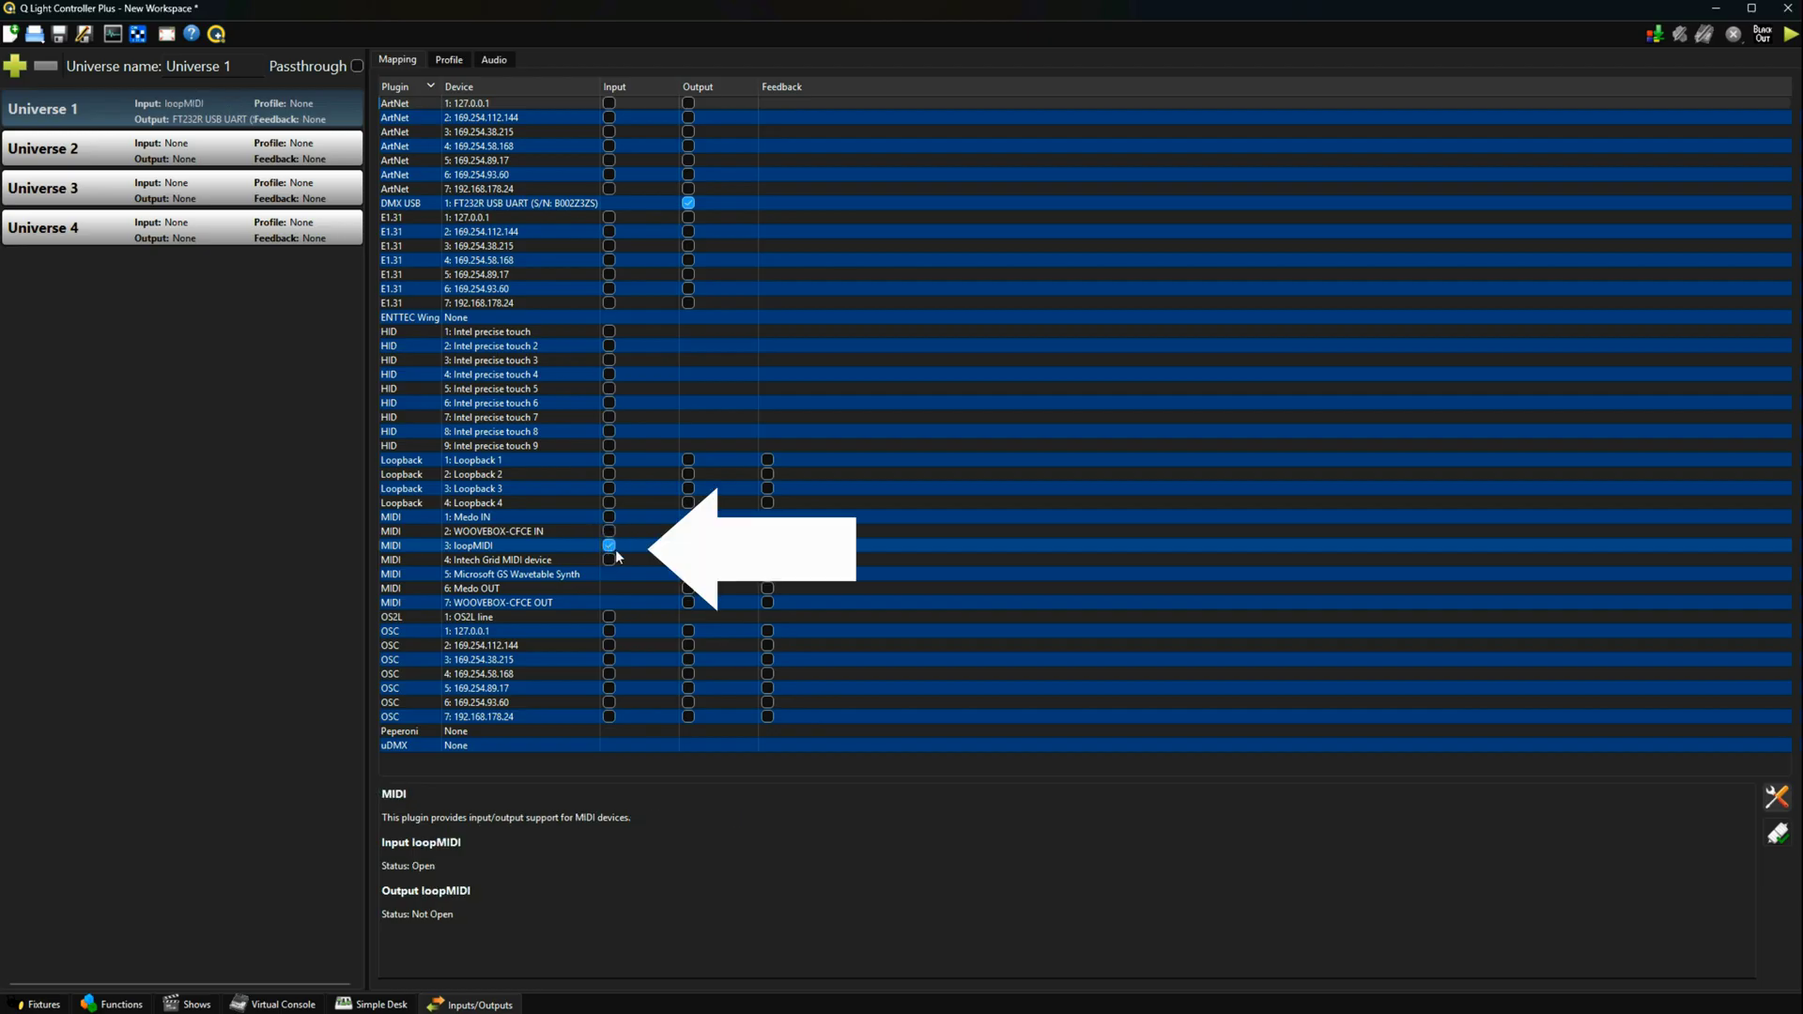
left_click(610, 560)
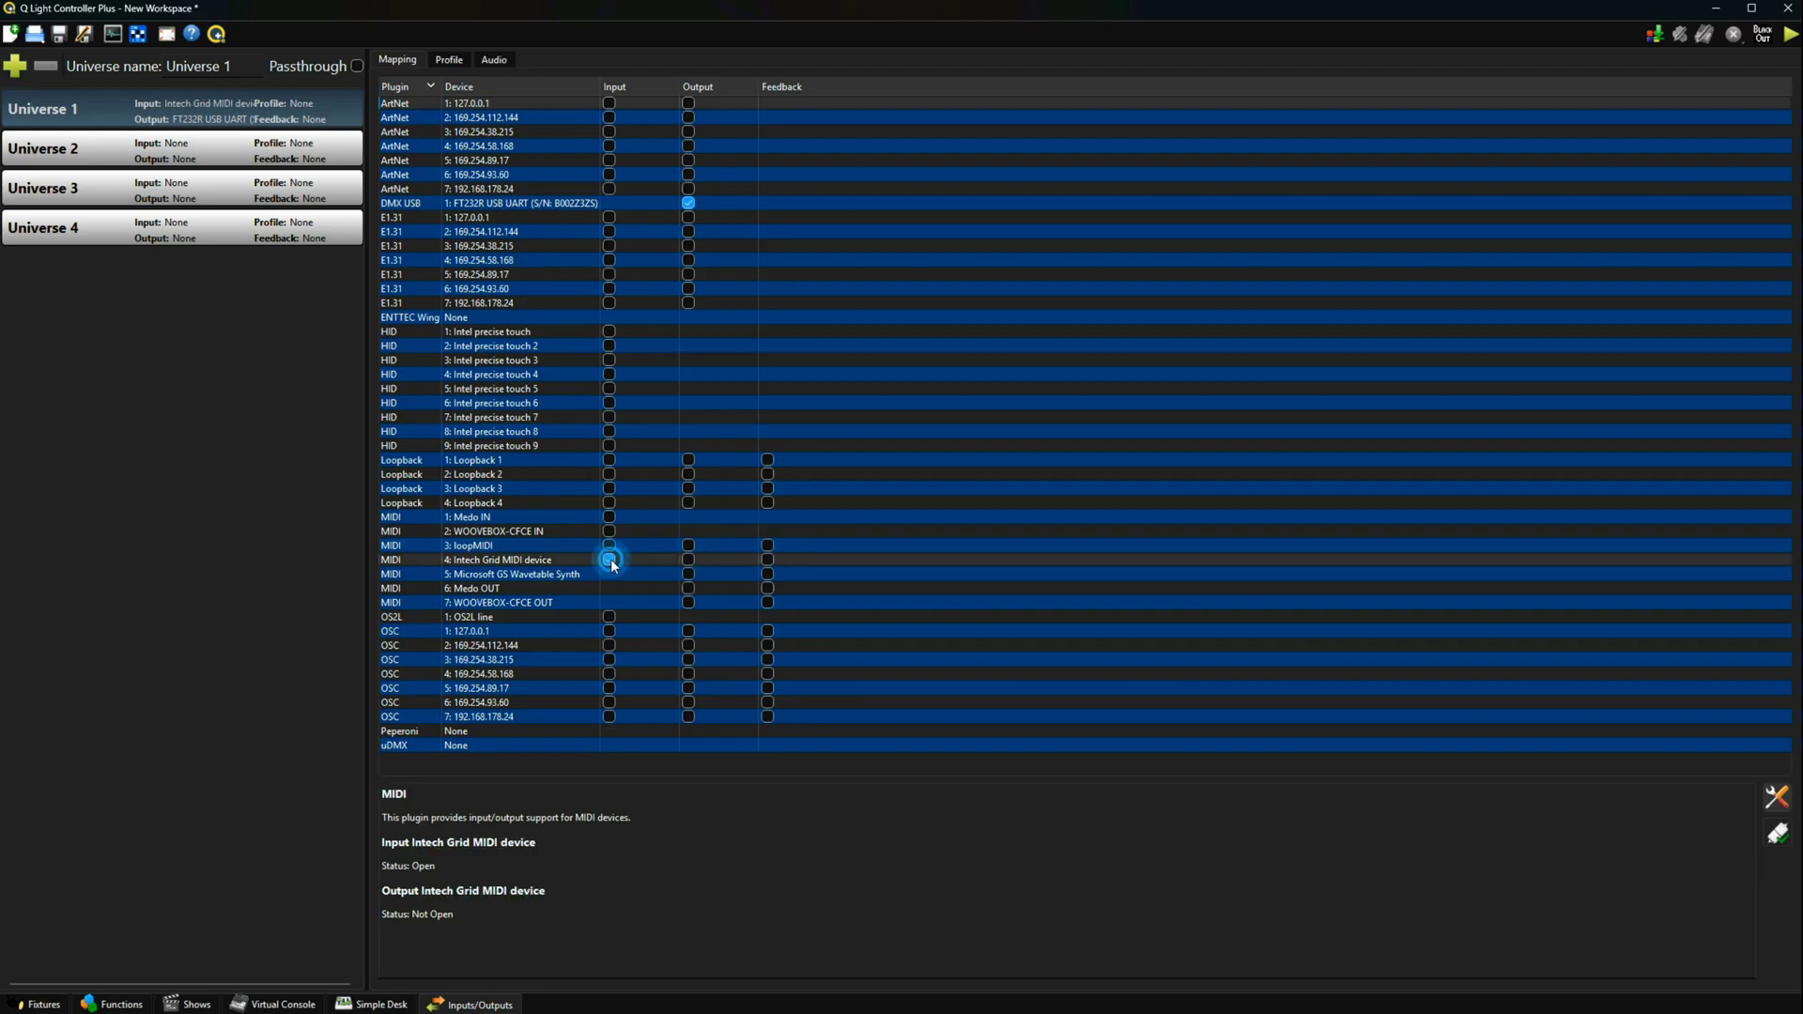
Add Slider 0 to the Virtual Console and auto-detect its MIDI input on channel 12
left_click(256, 1003)
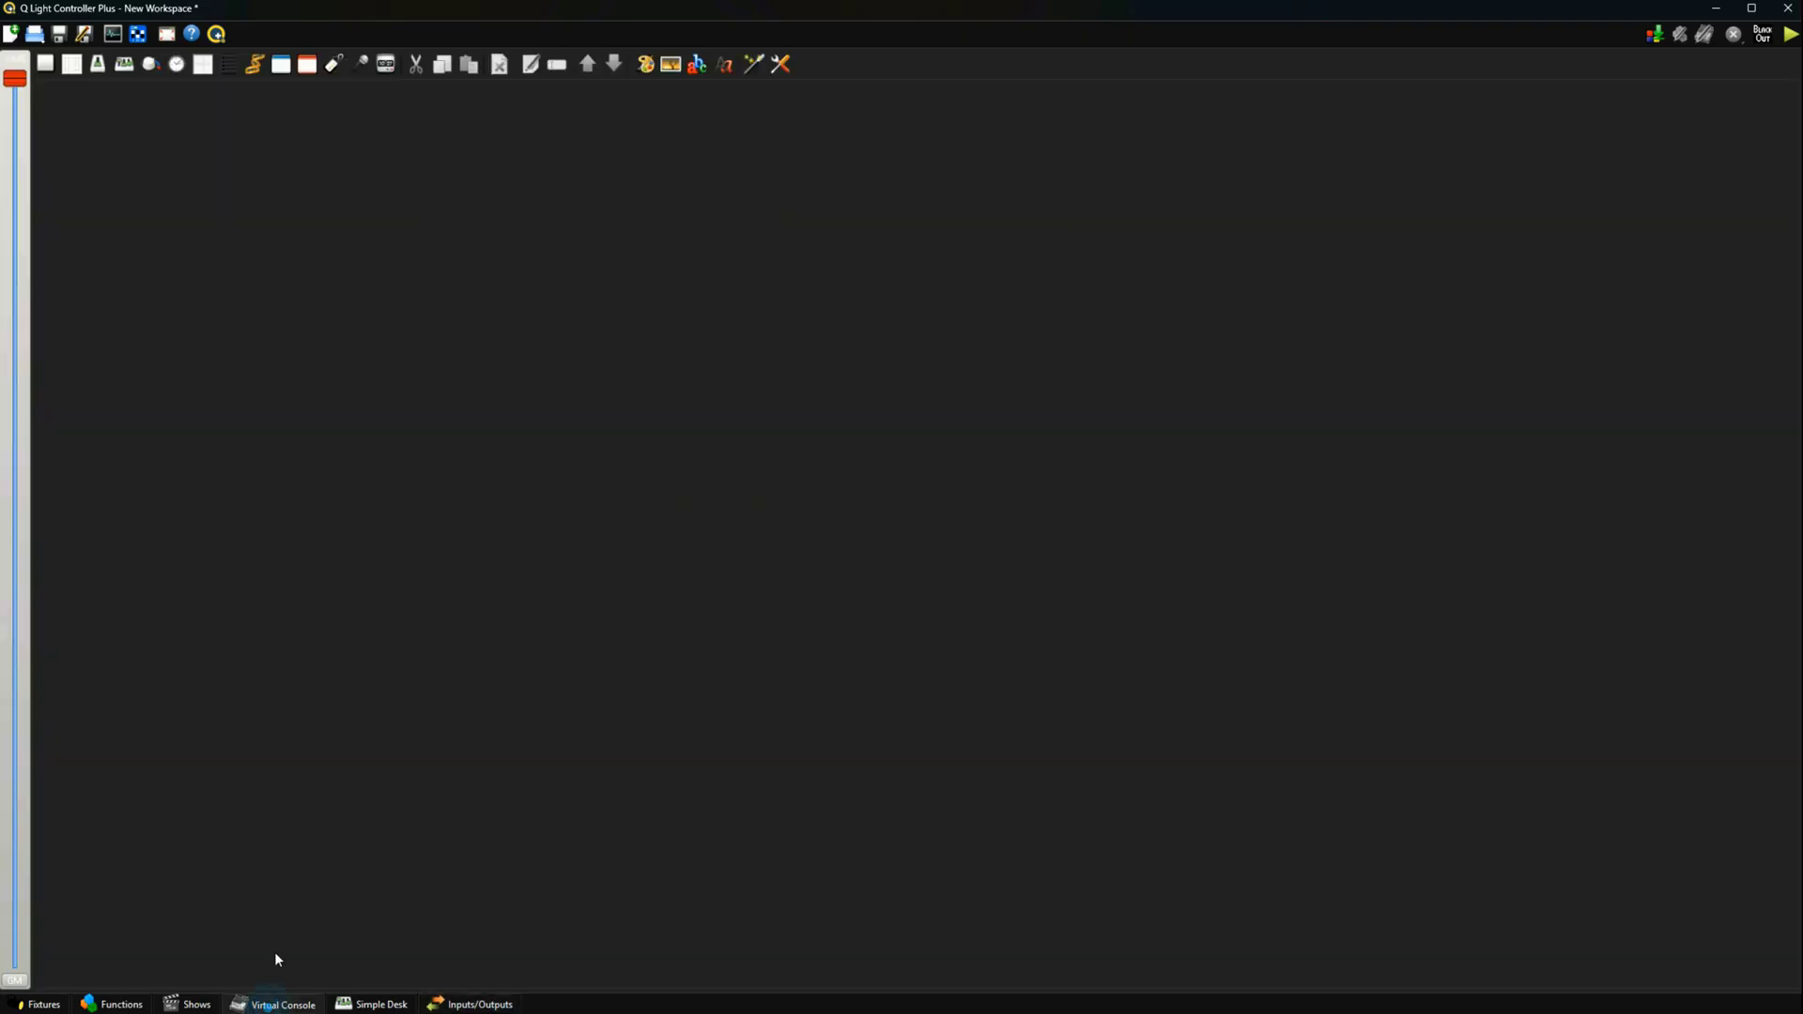
left_click(99, 66)
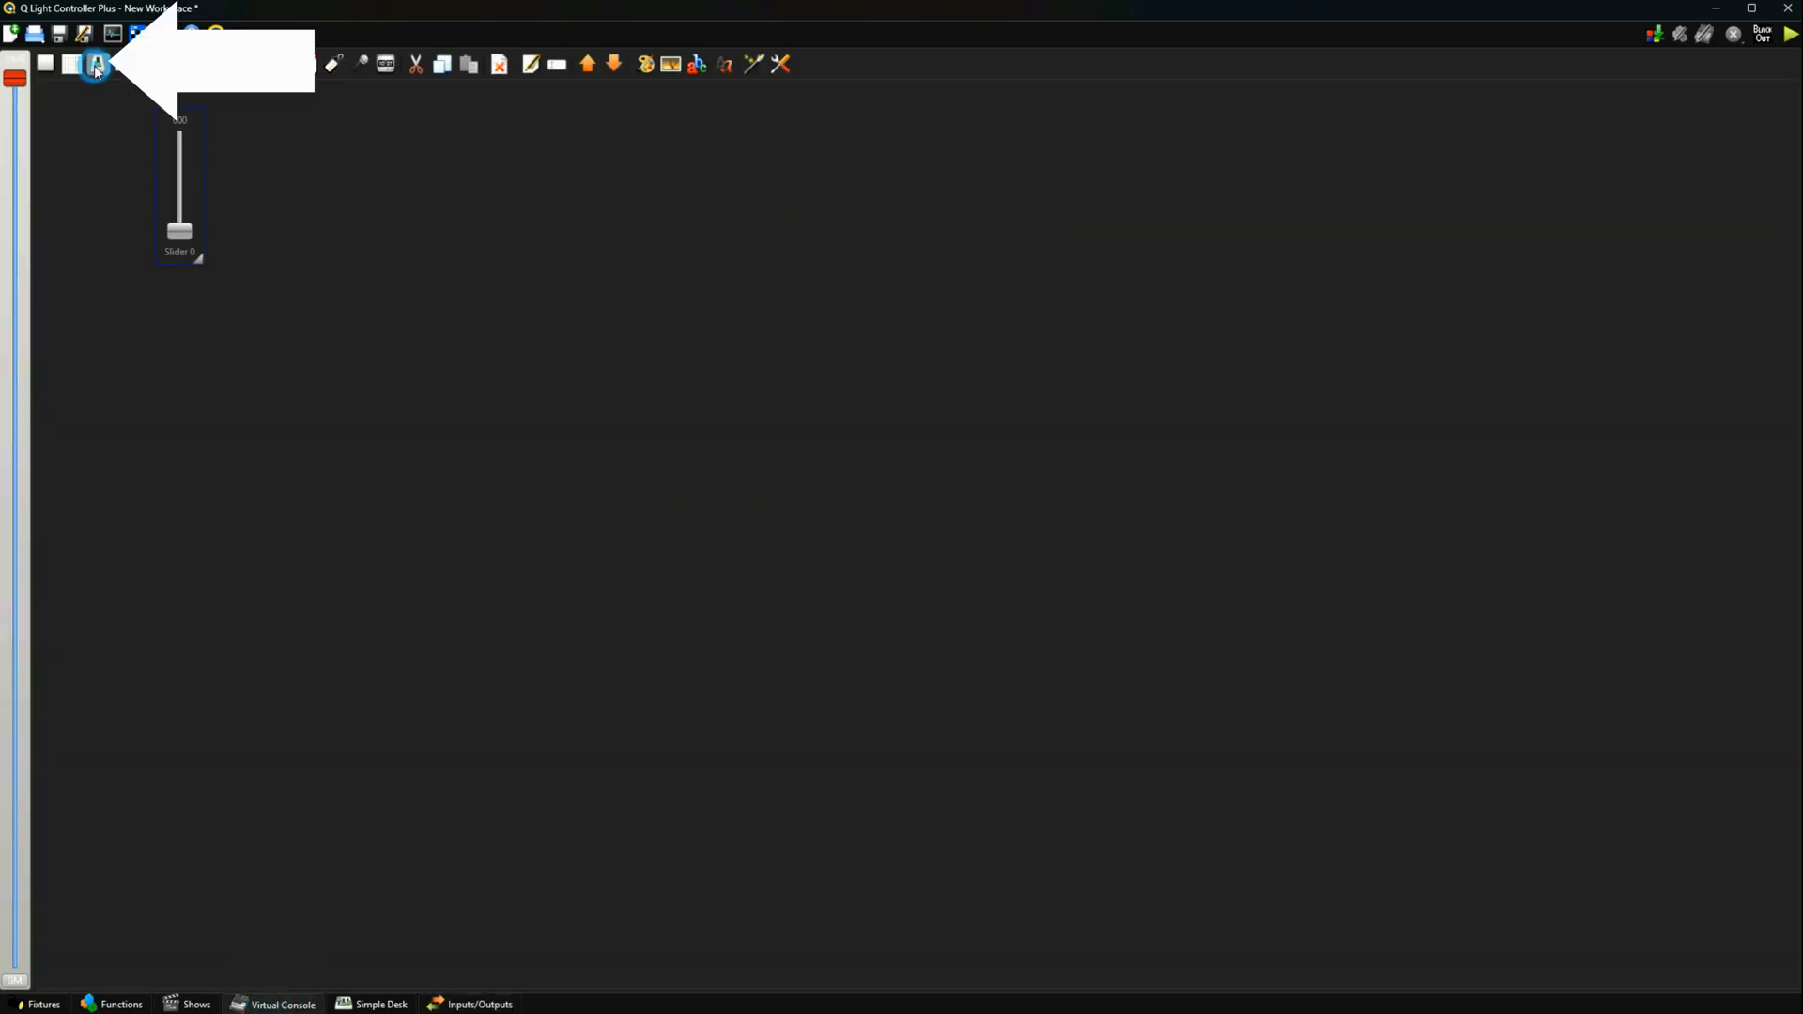
double_click(182, 166)
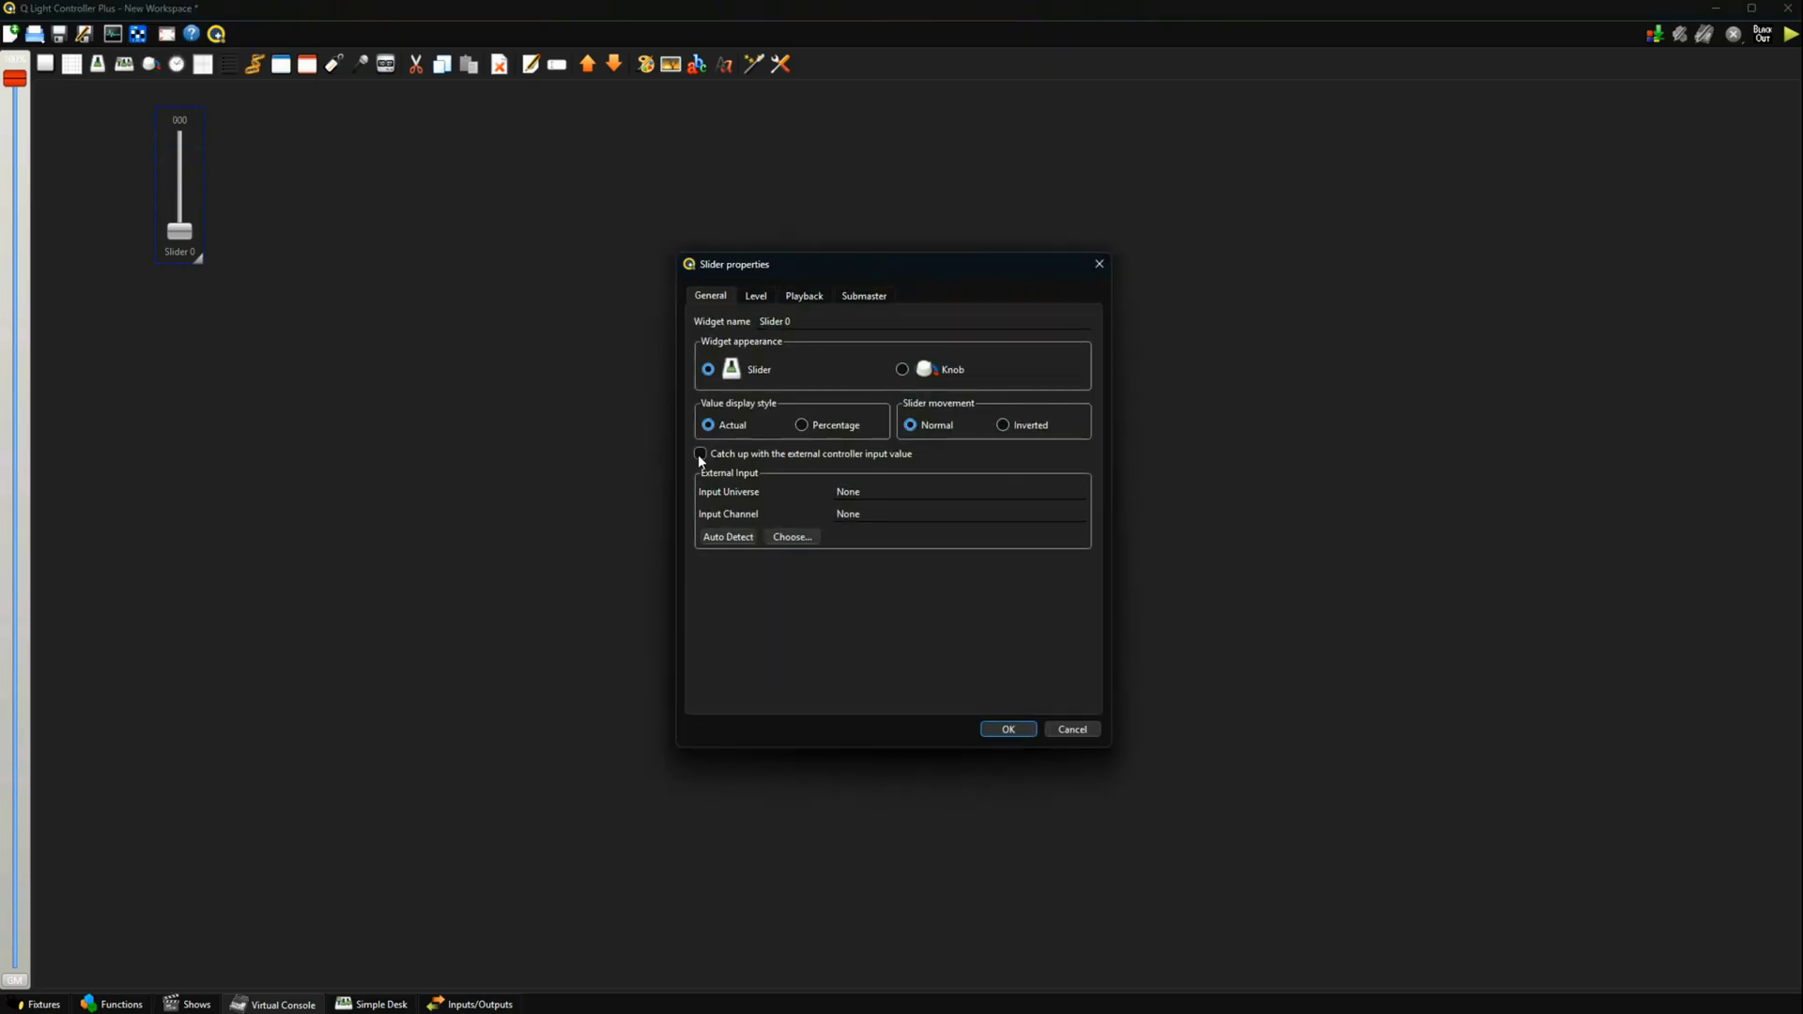
left_click(723, 540)
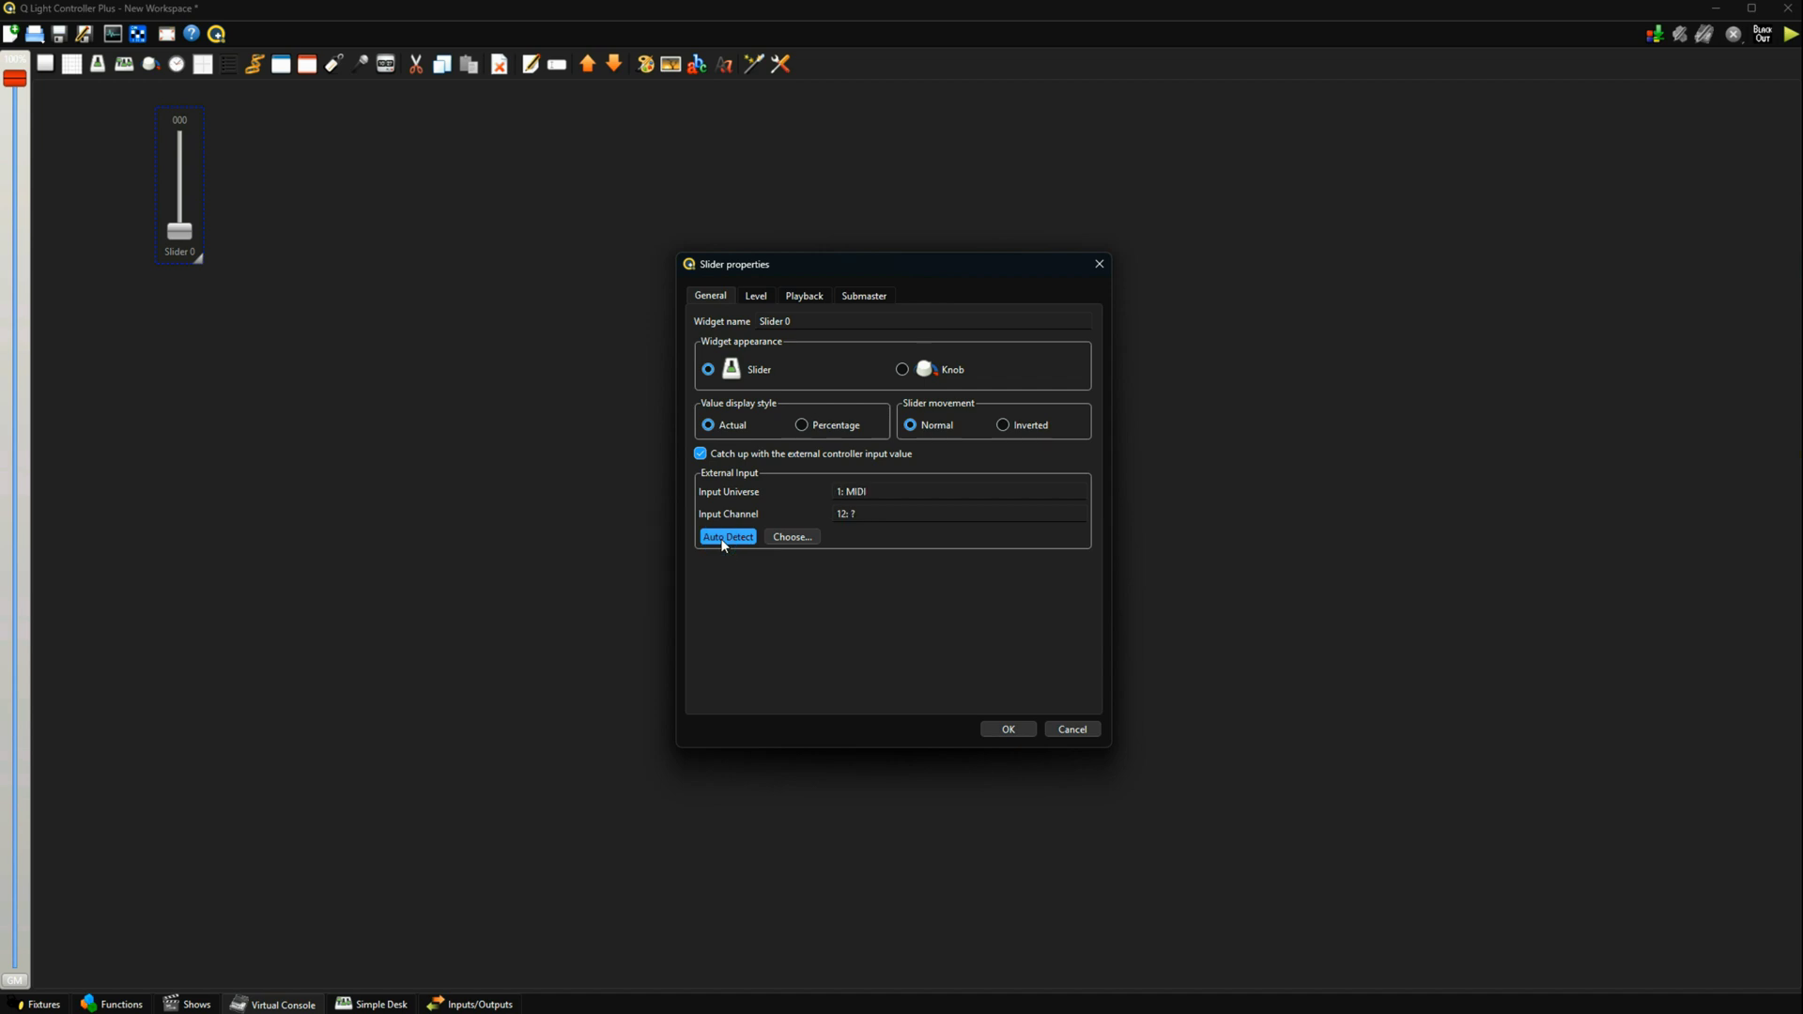
Make Slider 0 a Level control for the laser's Tilt channel with a learned override reset
left_click(751, 299)
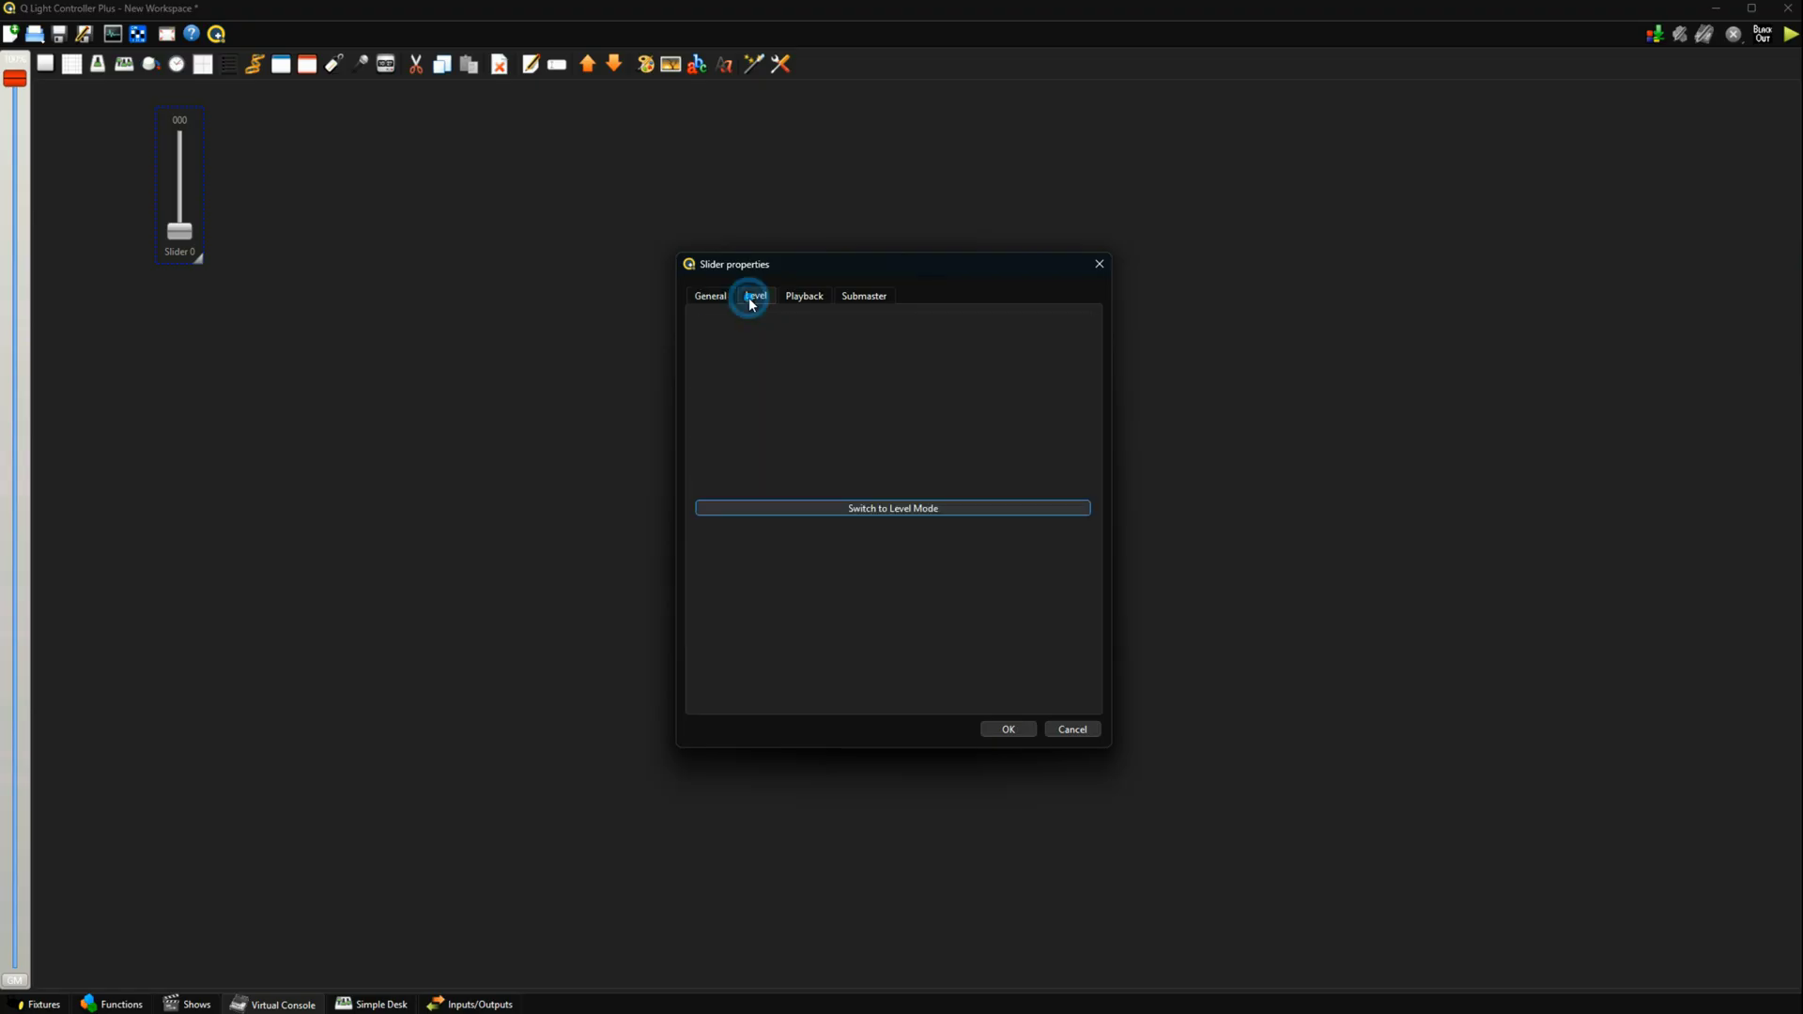
left_click(851, 512)
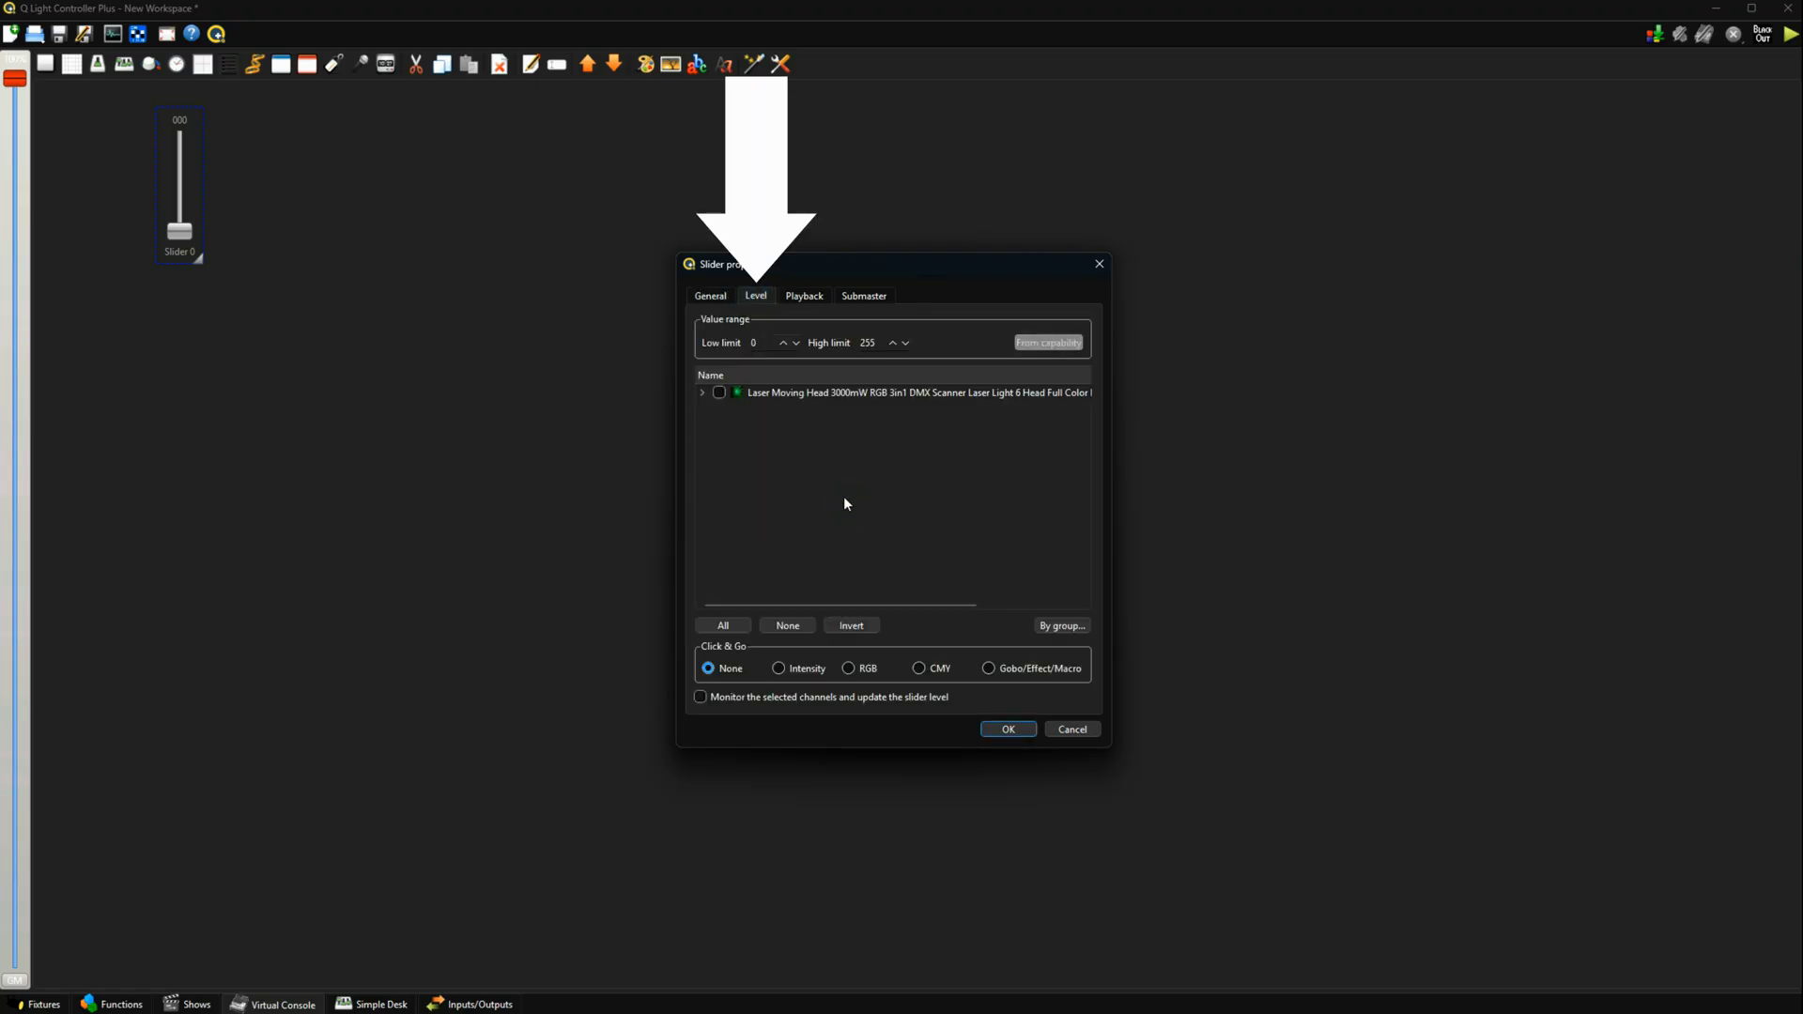
left_click(704, 393)
left_click(735, 408)
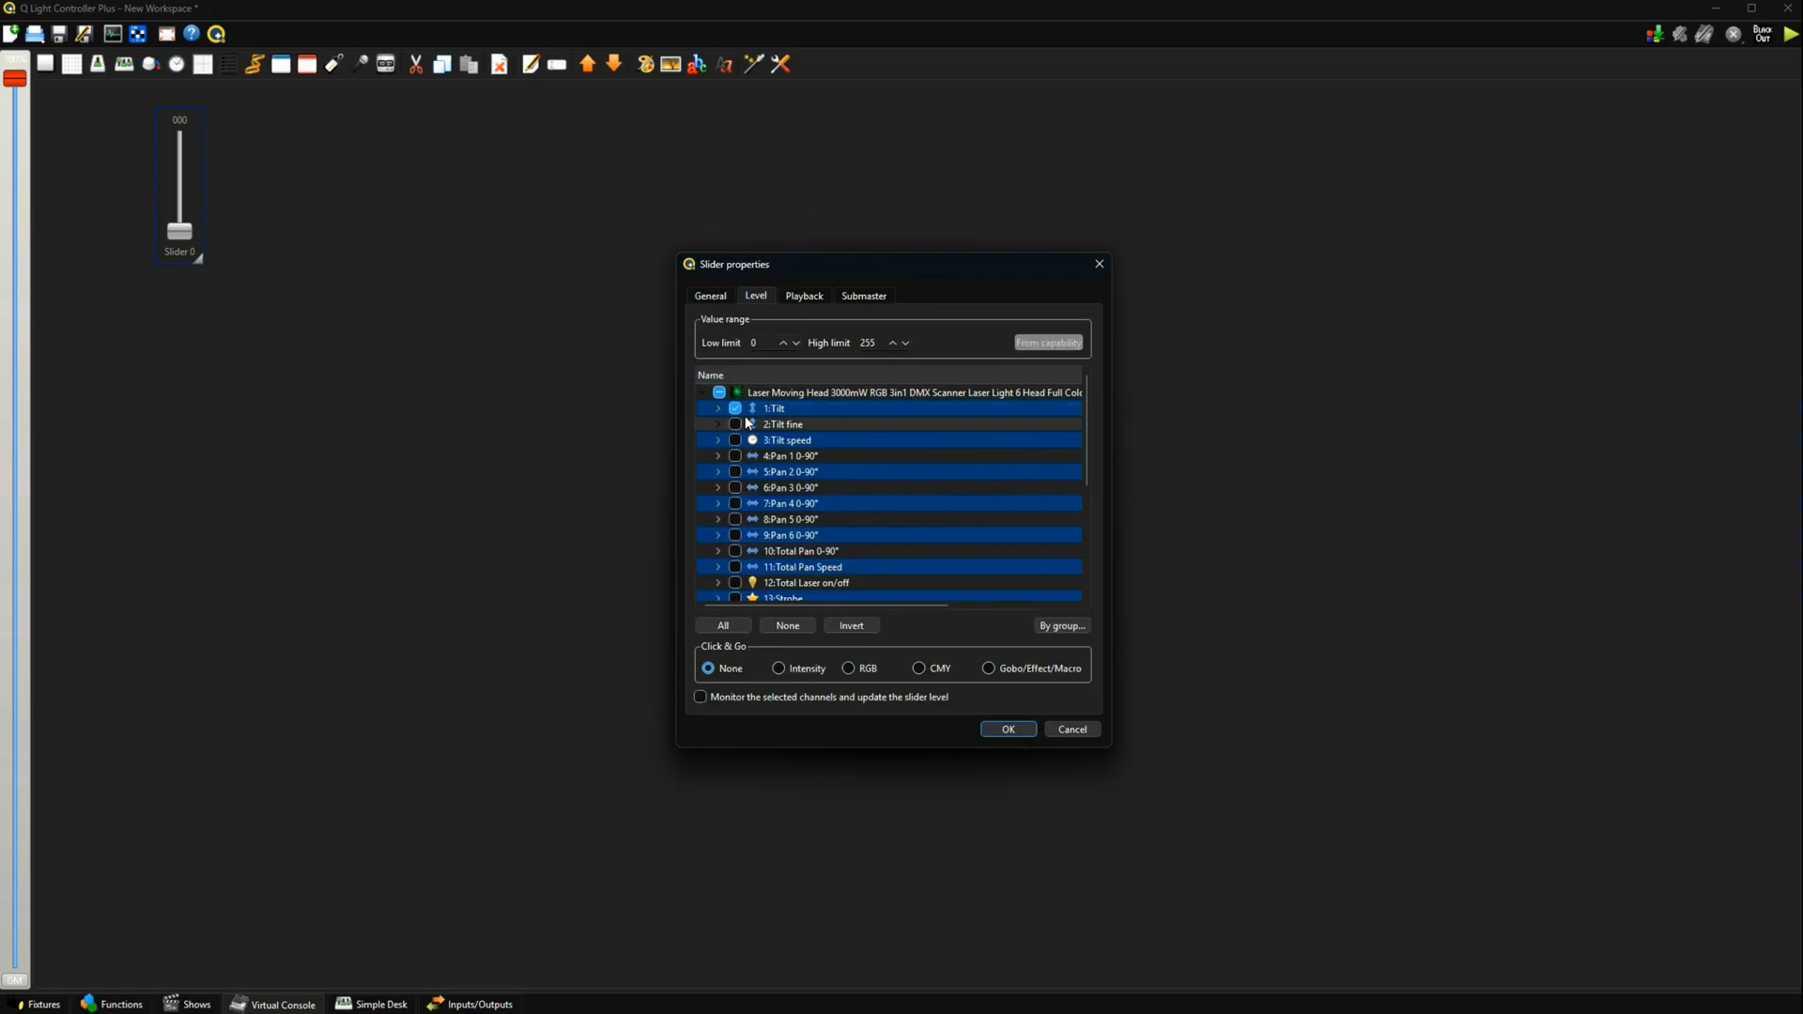
left_click(699, 697)
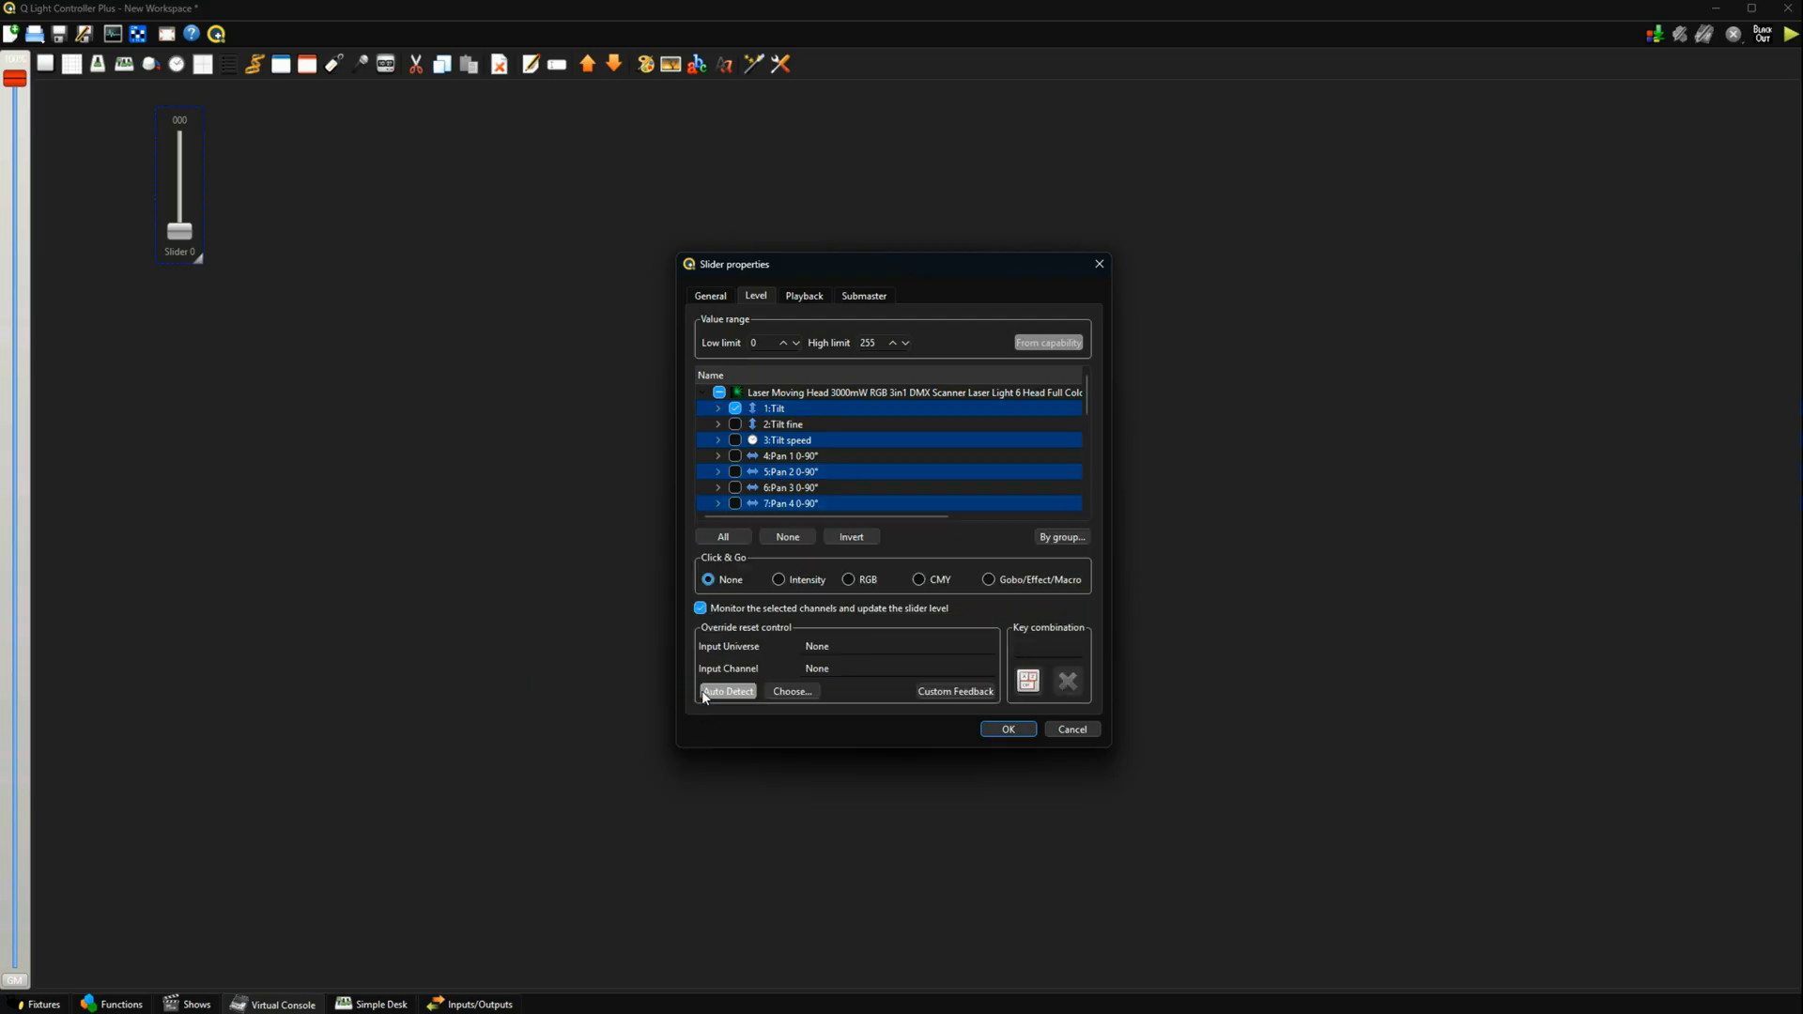
left_click(715, 693)
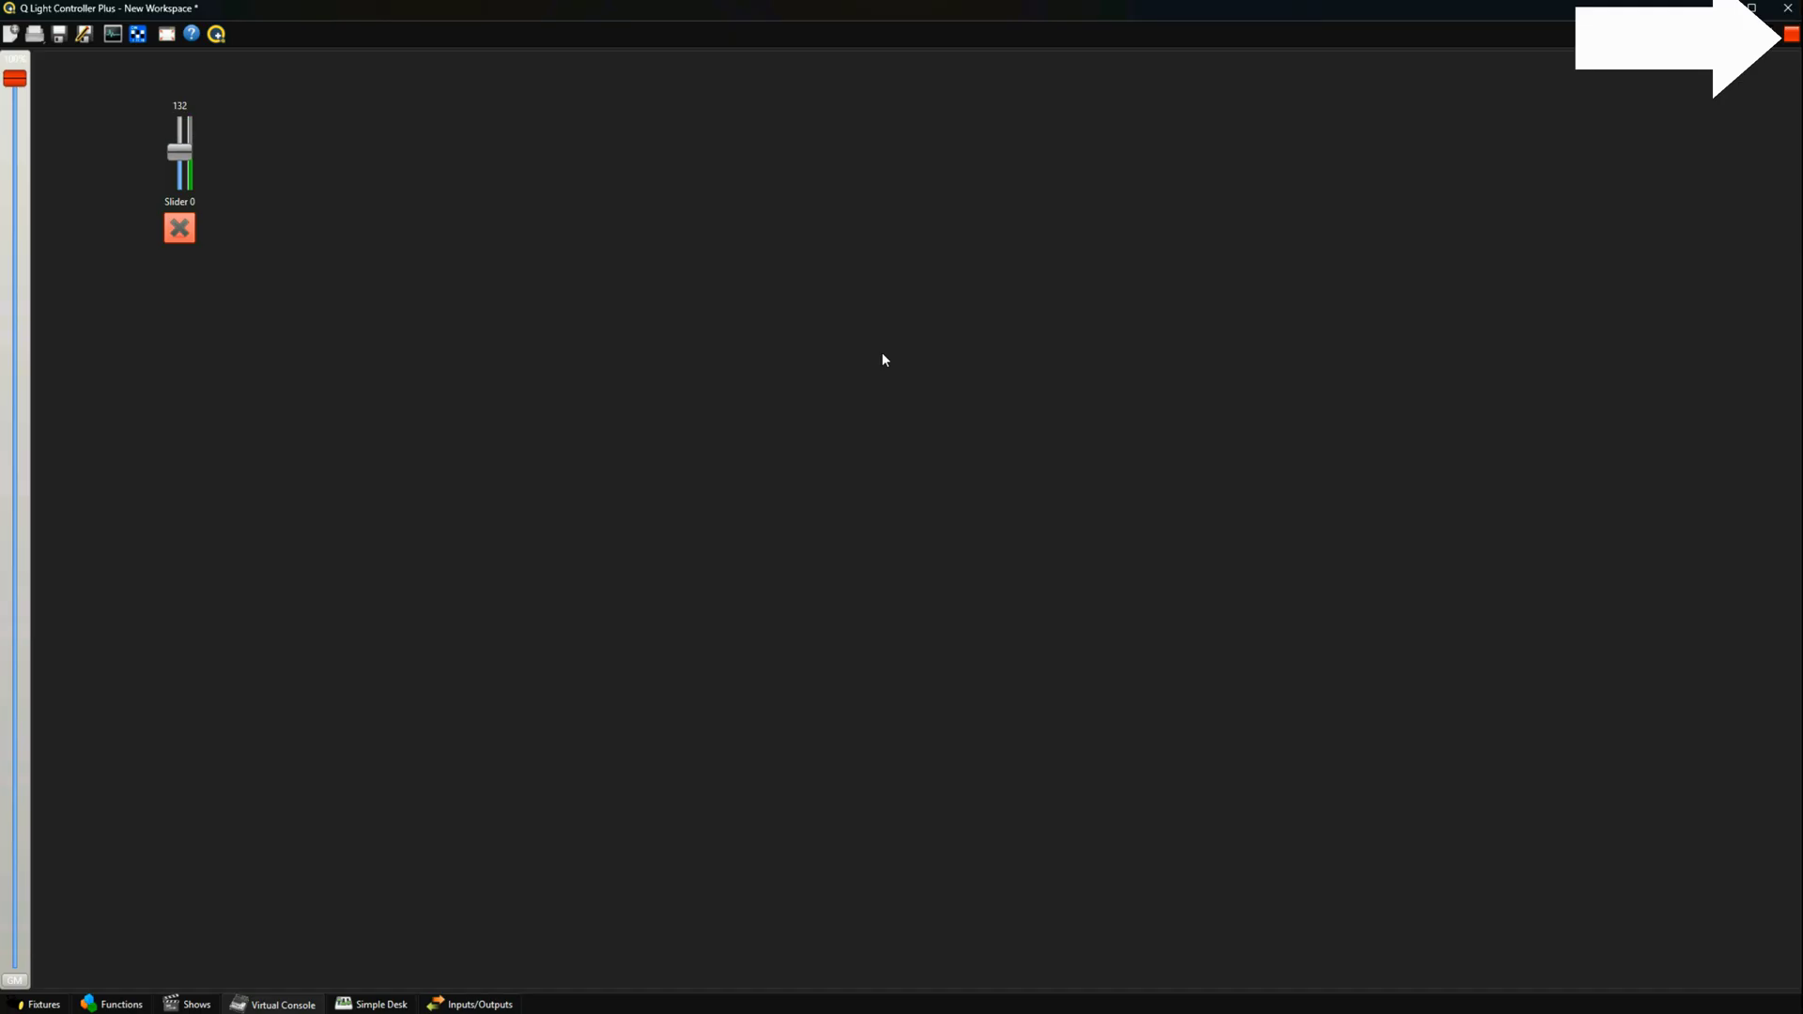
Add a second slider beside Slider 0 and auto-detect its MIDI input, channel 75
left_click(1791, 34)
left_click(97, 64)
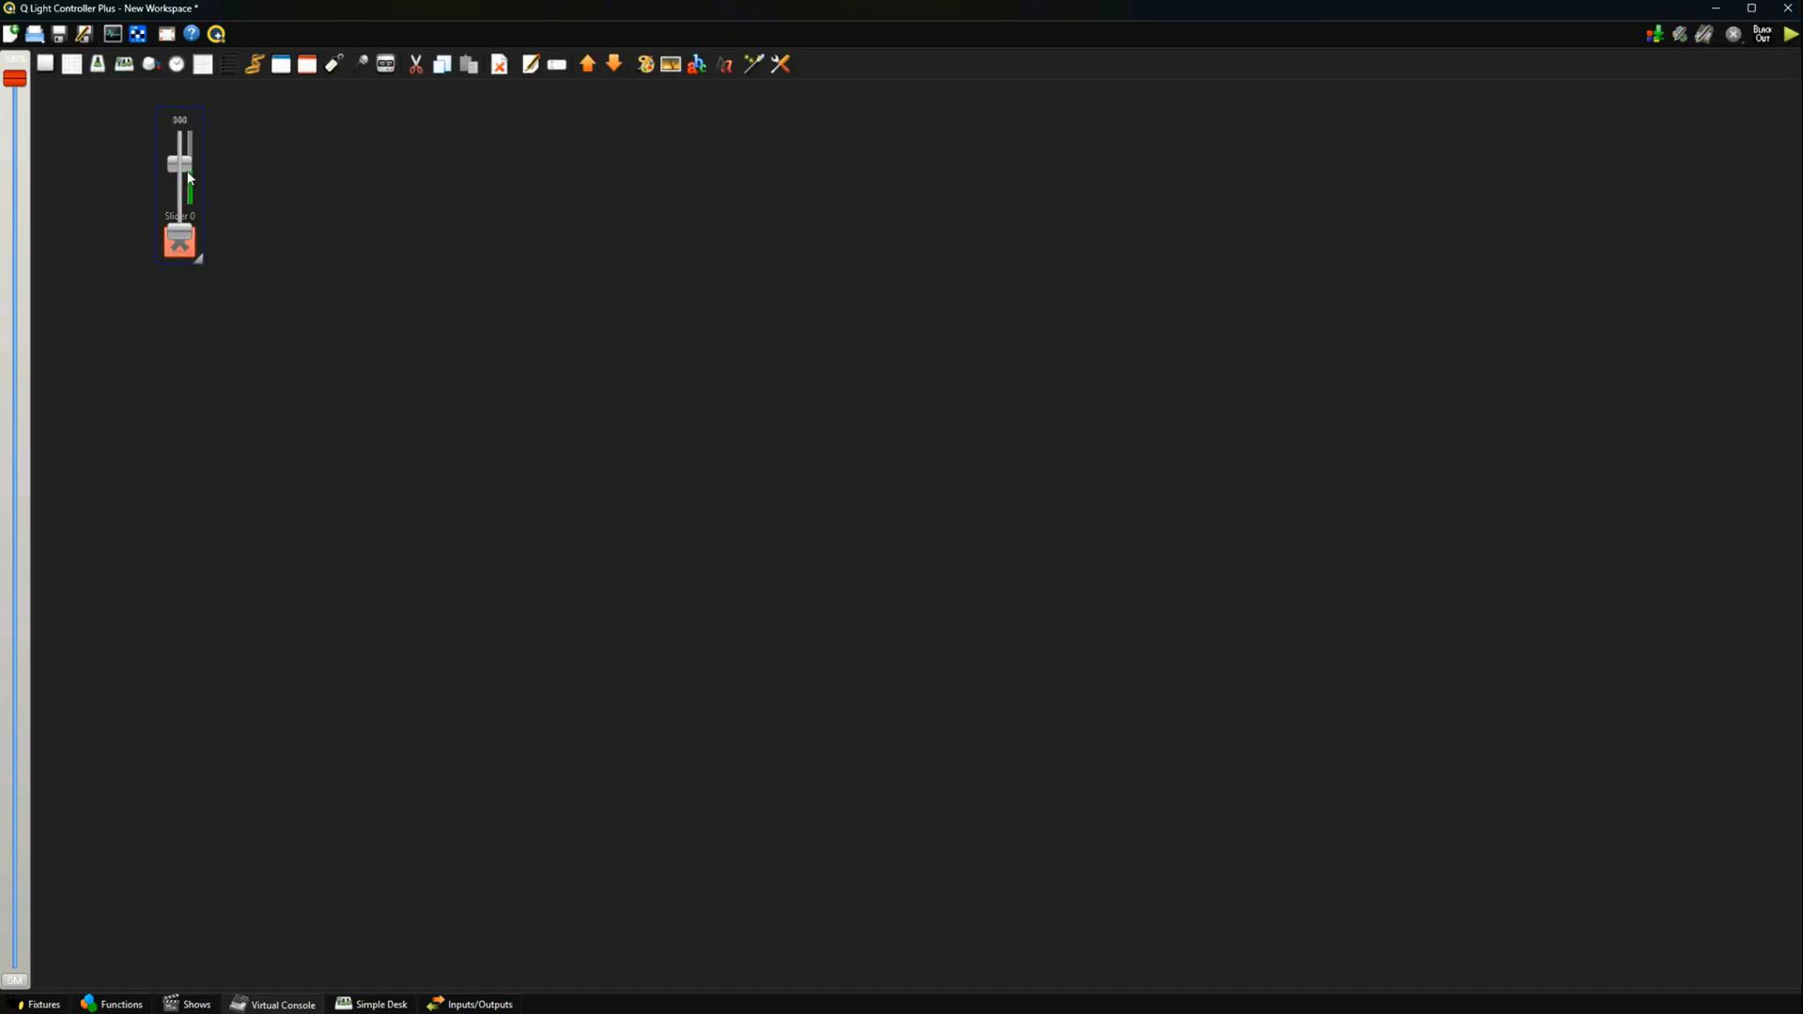
left_click_drag(183, 187, 246, 188)
double_click(242, 187)
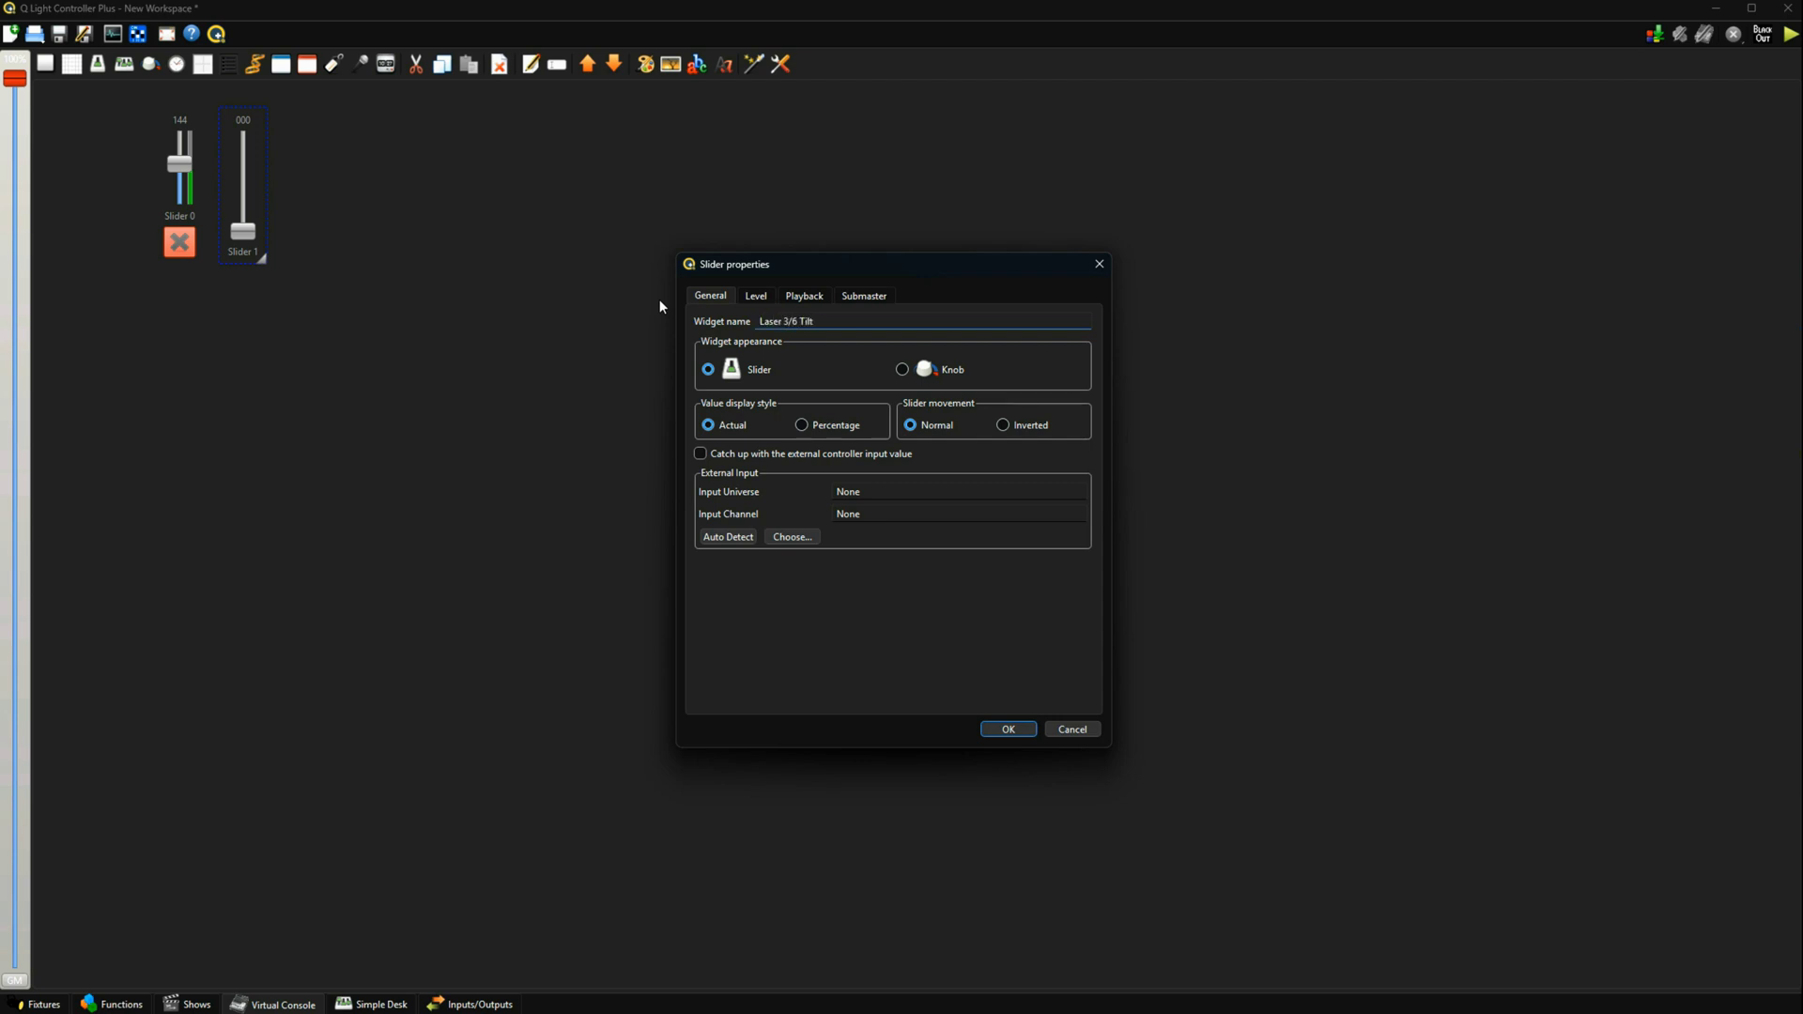
left_click(727, 536)
Name the new slider Laser 3/6 Pan and rename Slider 0 to Tilt
left_click(756, 296)
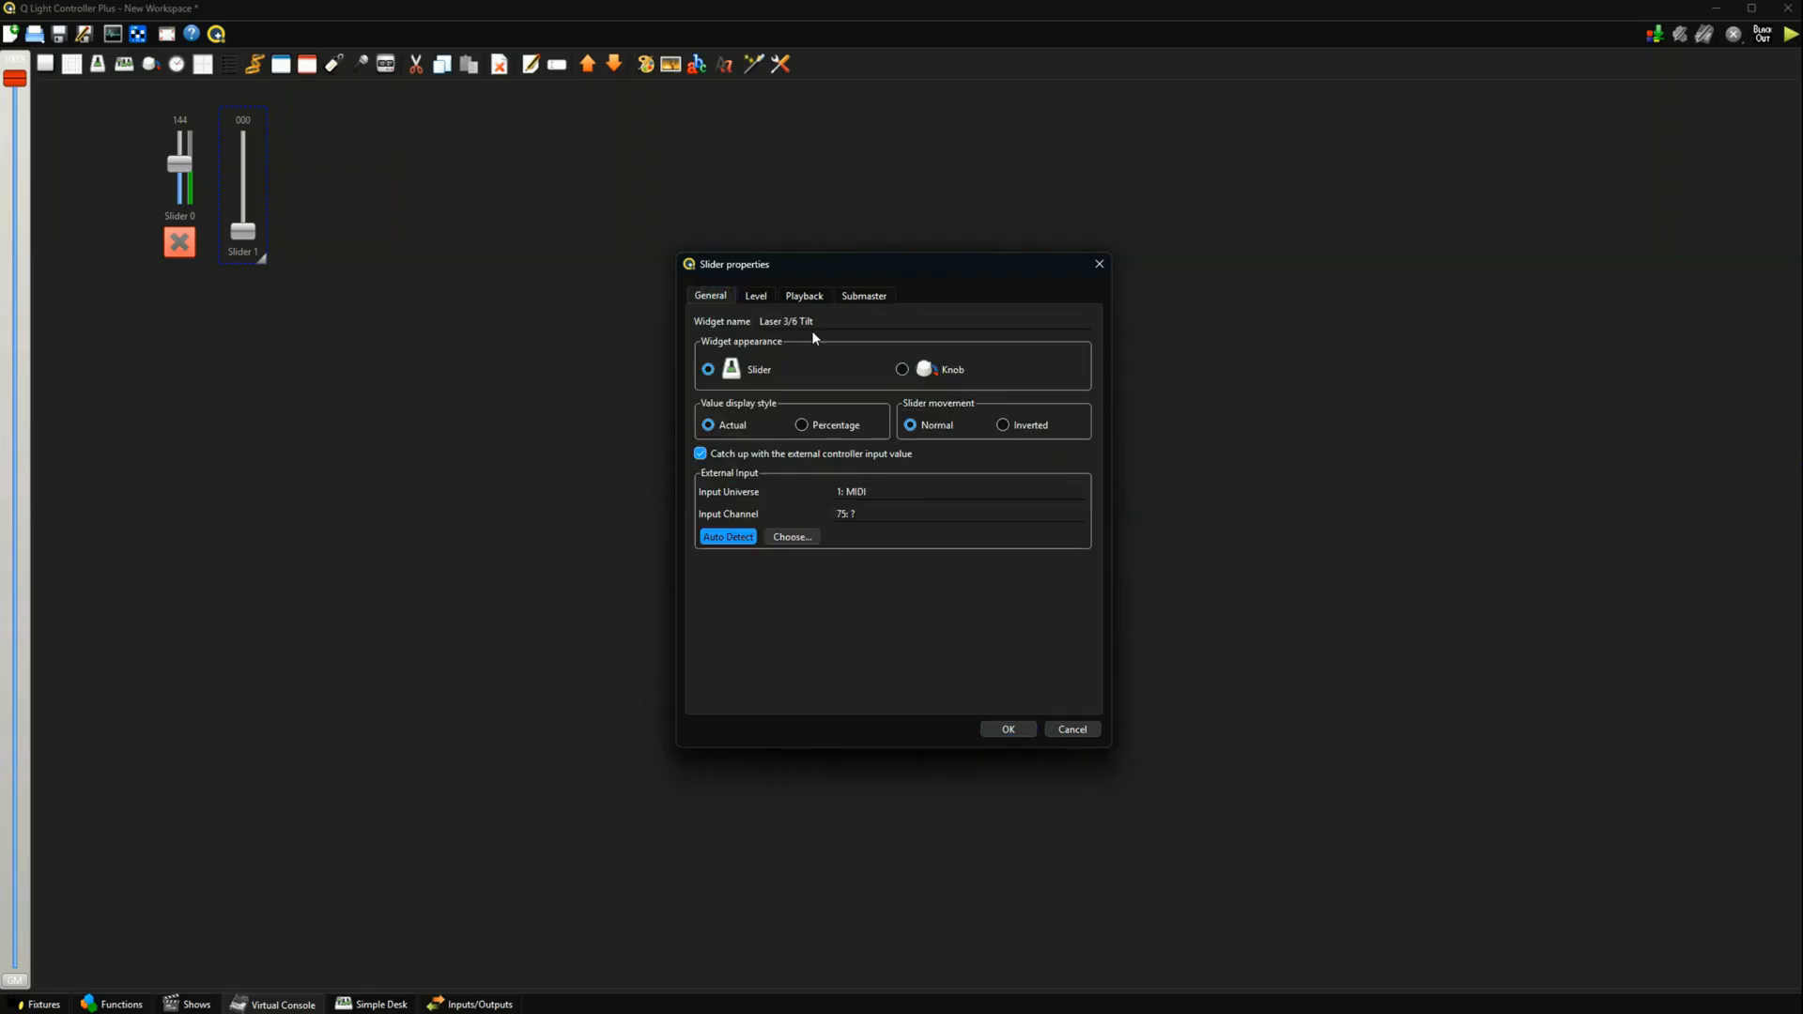
left_click(834, 320)
key("BackSpace")
key("BackSpace")
key("BackSpace")
key("BackSpace")
type("P")
key("Return")
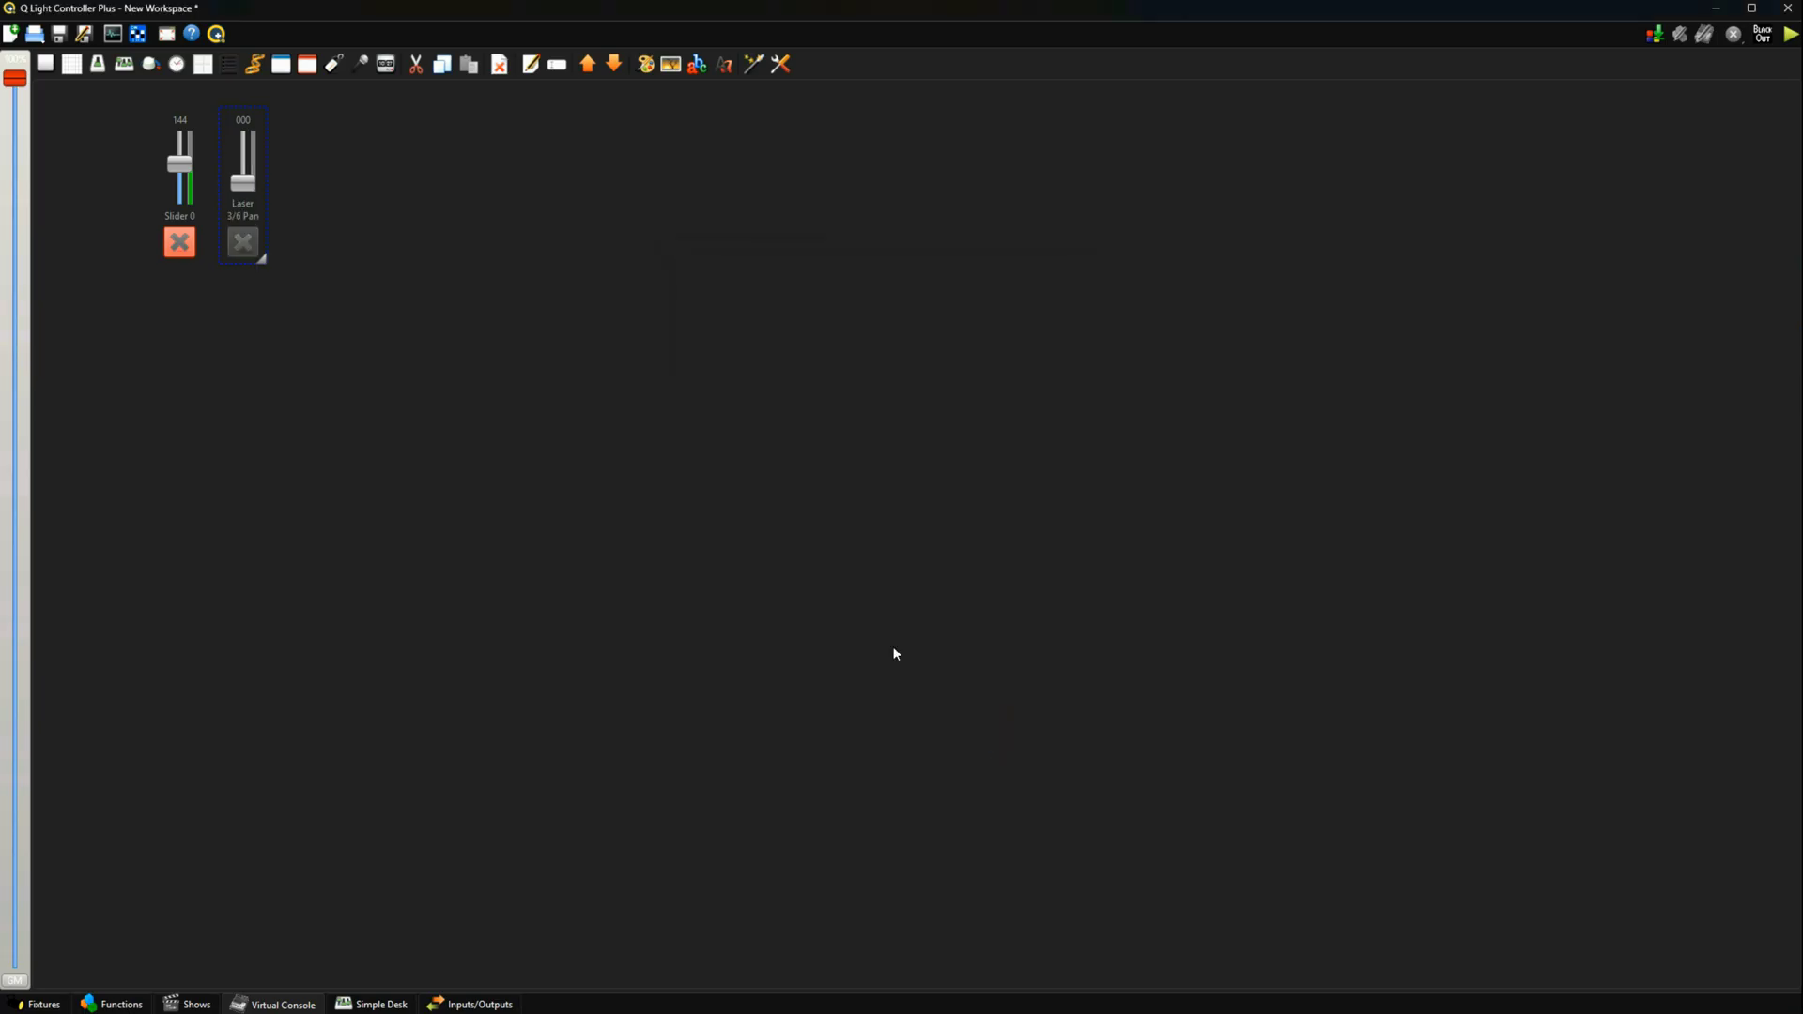
double_click(184, 201)
key("Return")
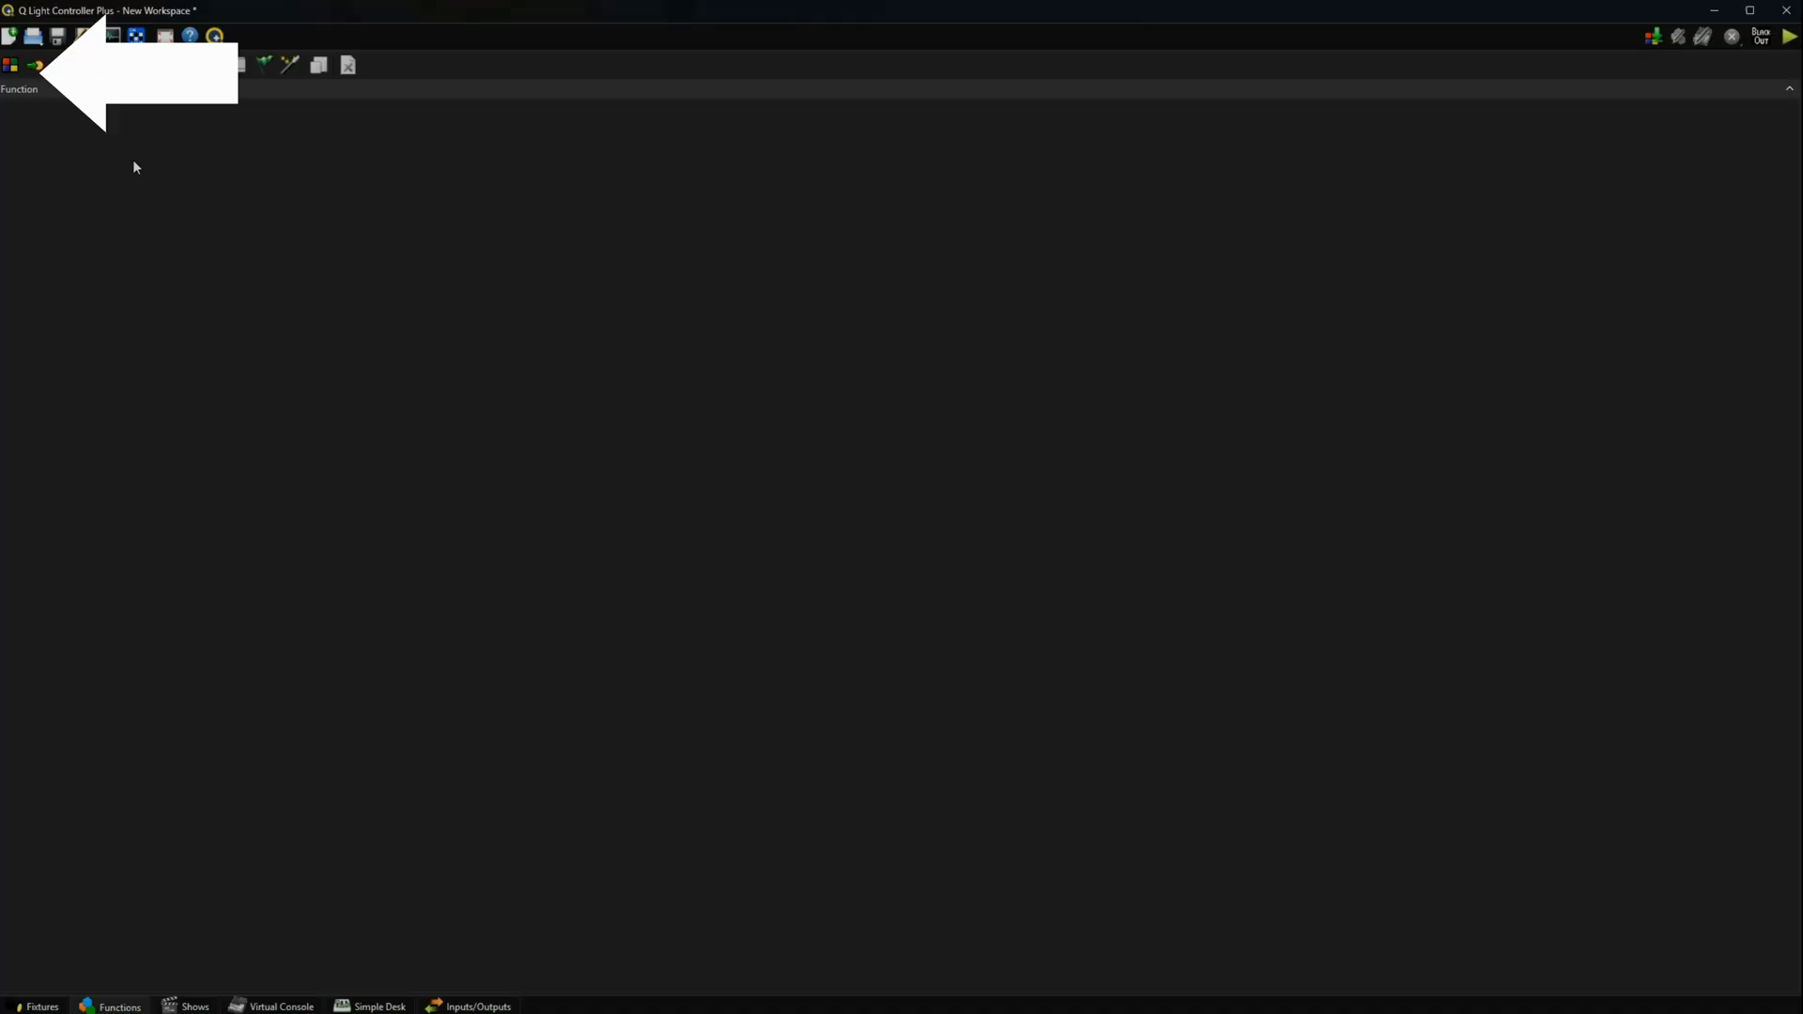
Create a scene named Red Left containing the laser fixture
left_click(14, 68)
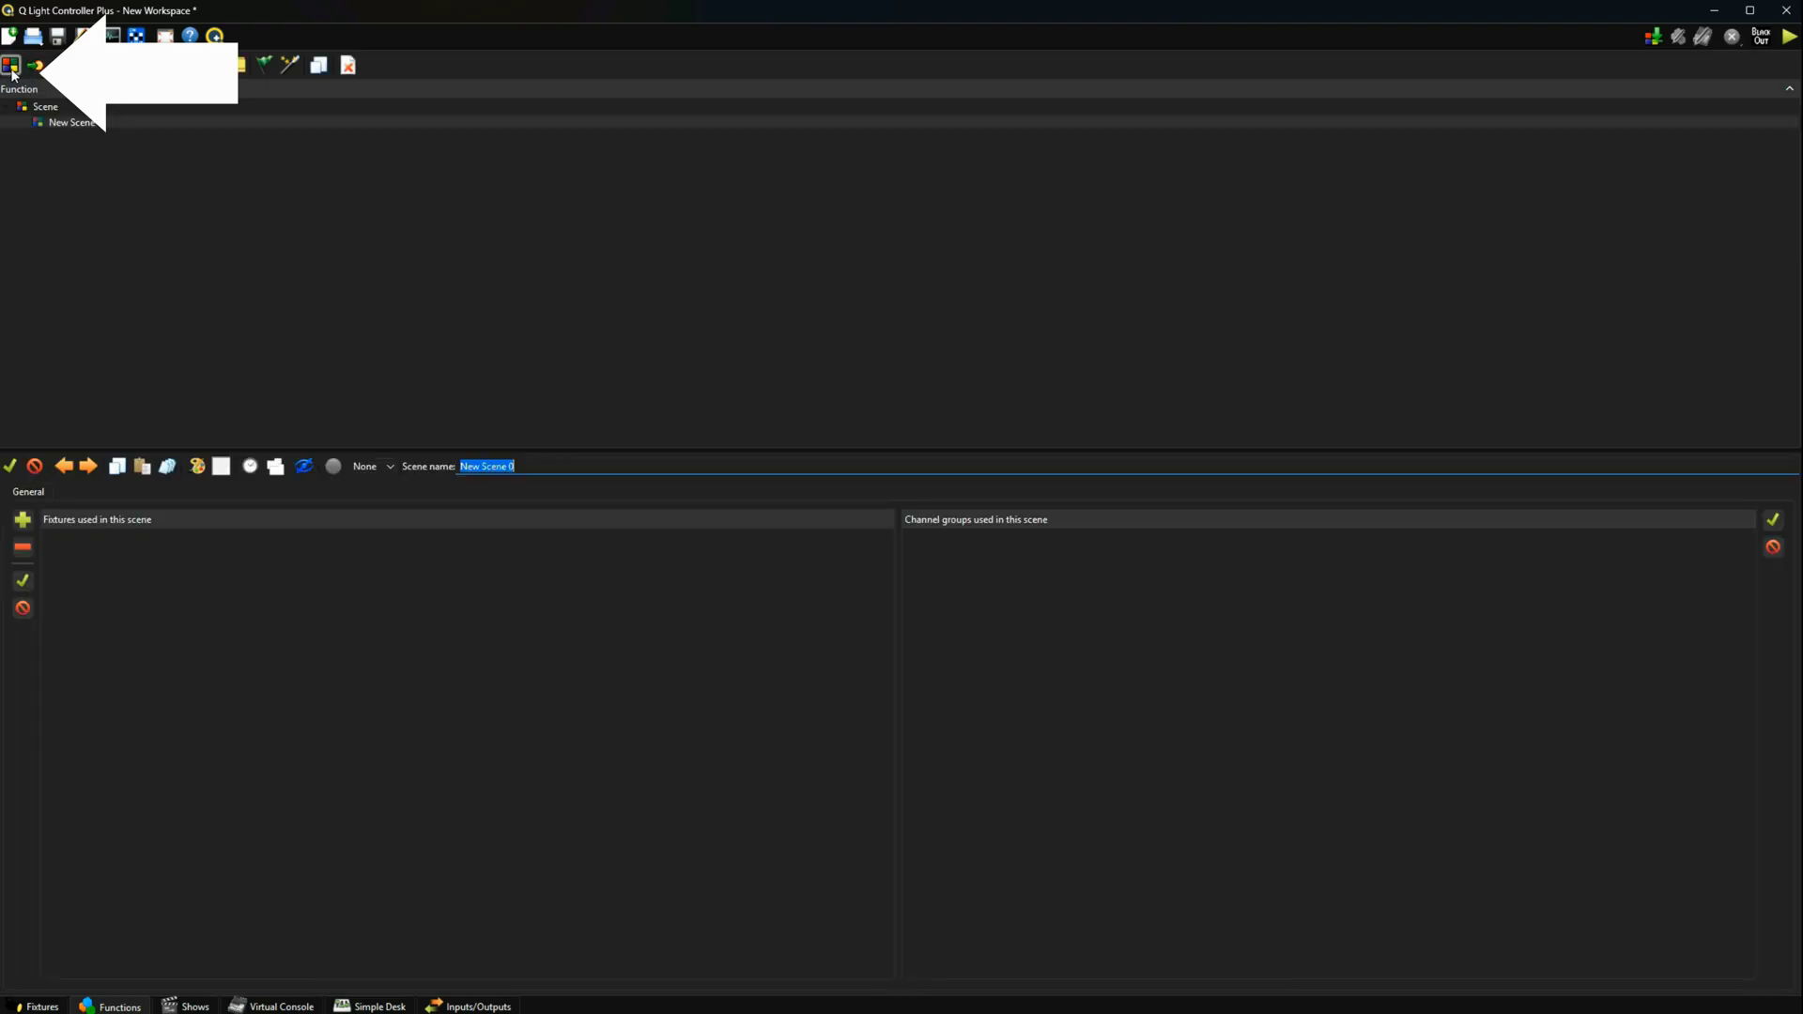
left_click_drag(543, 470, 469, 472)
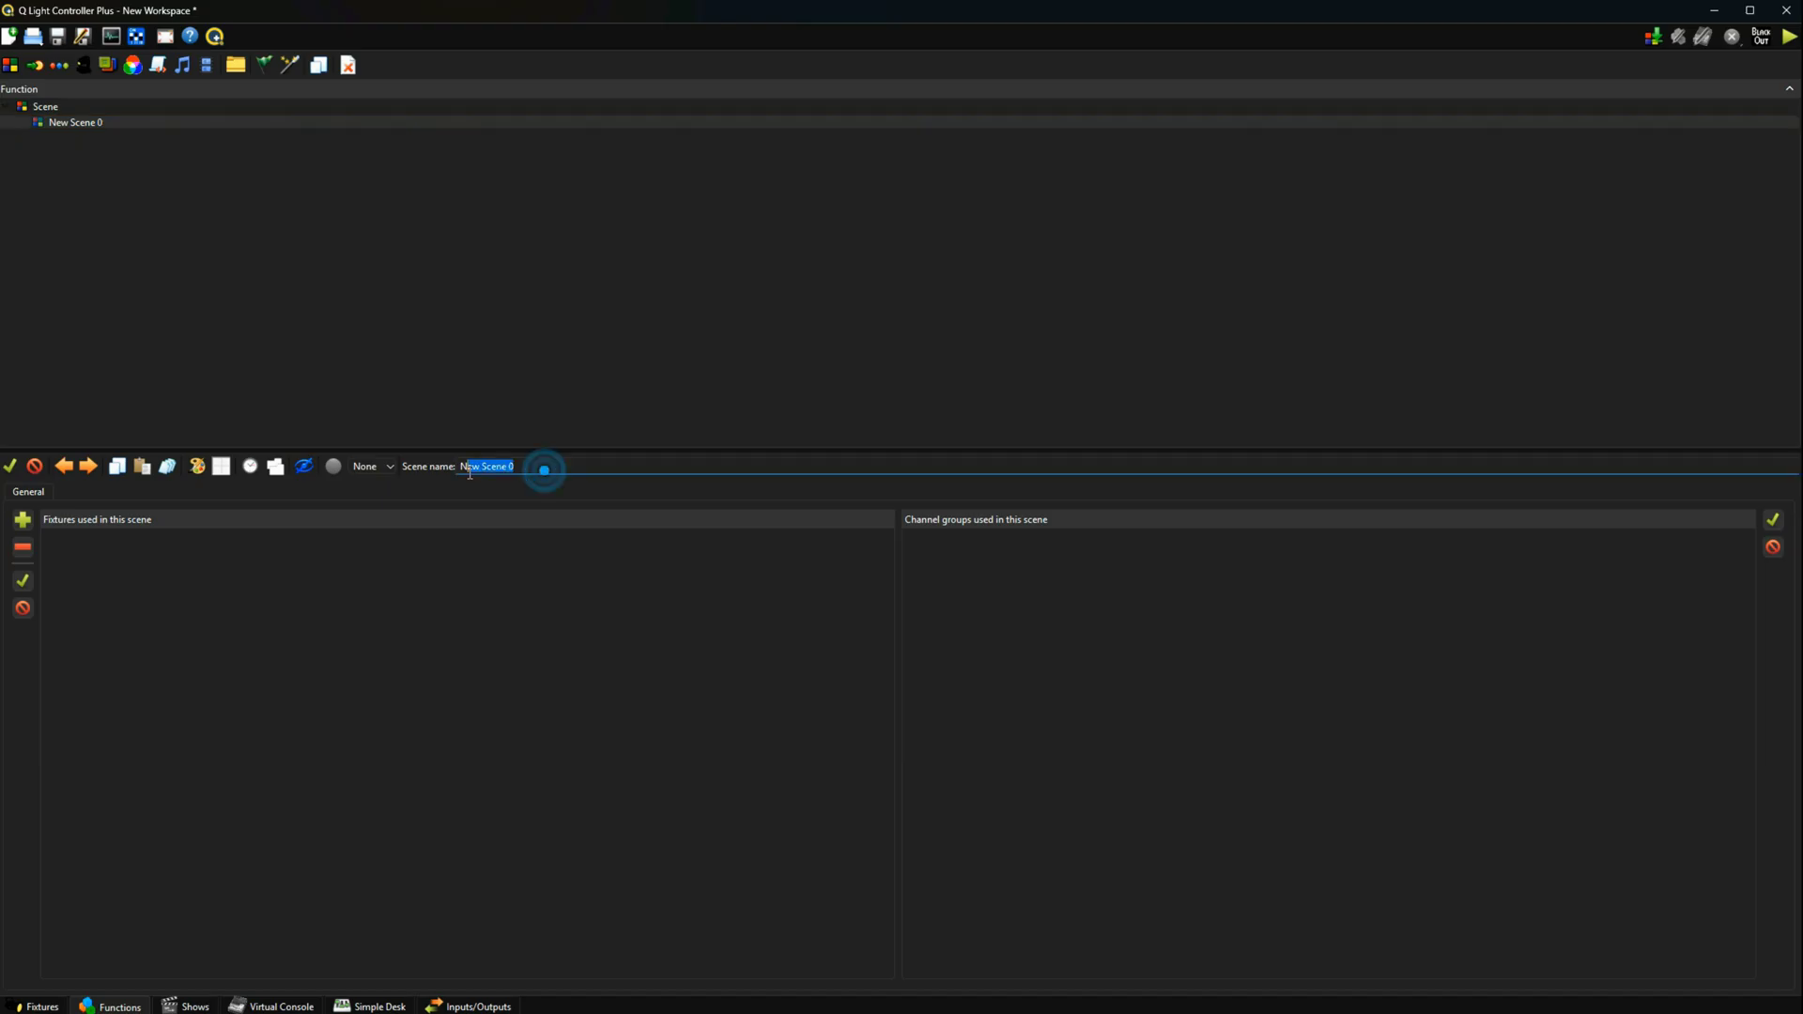
type("Red")
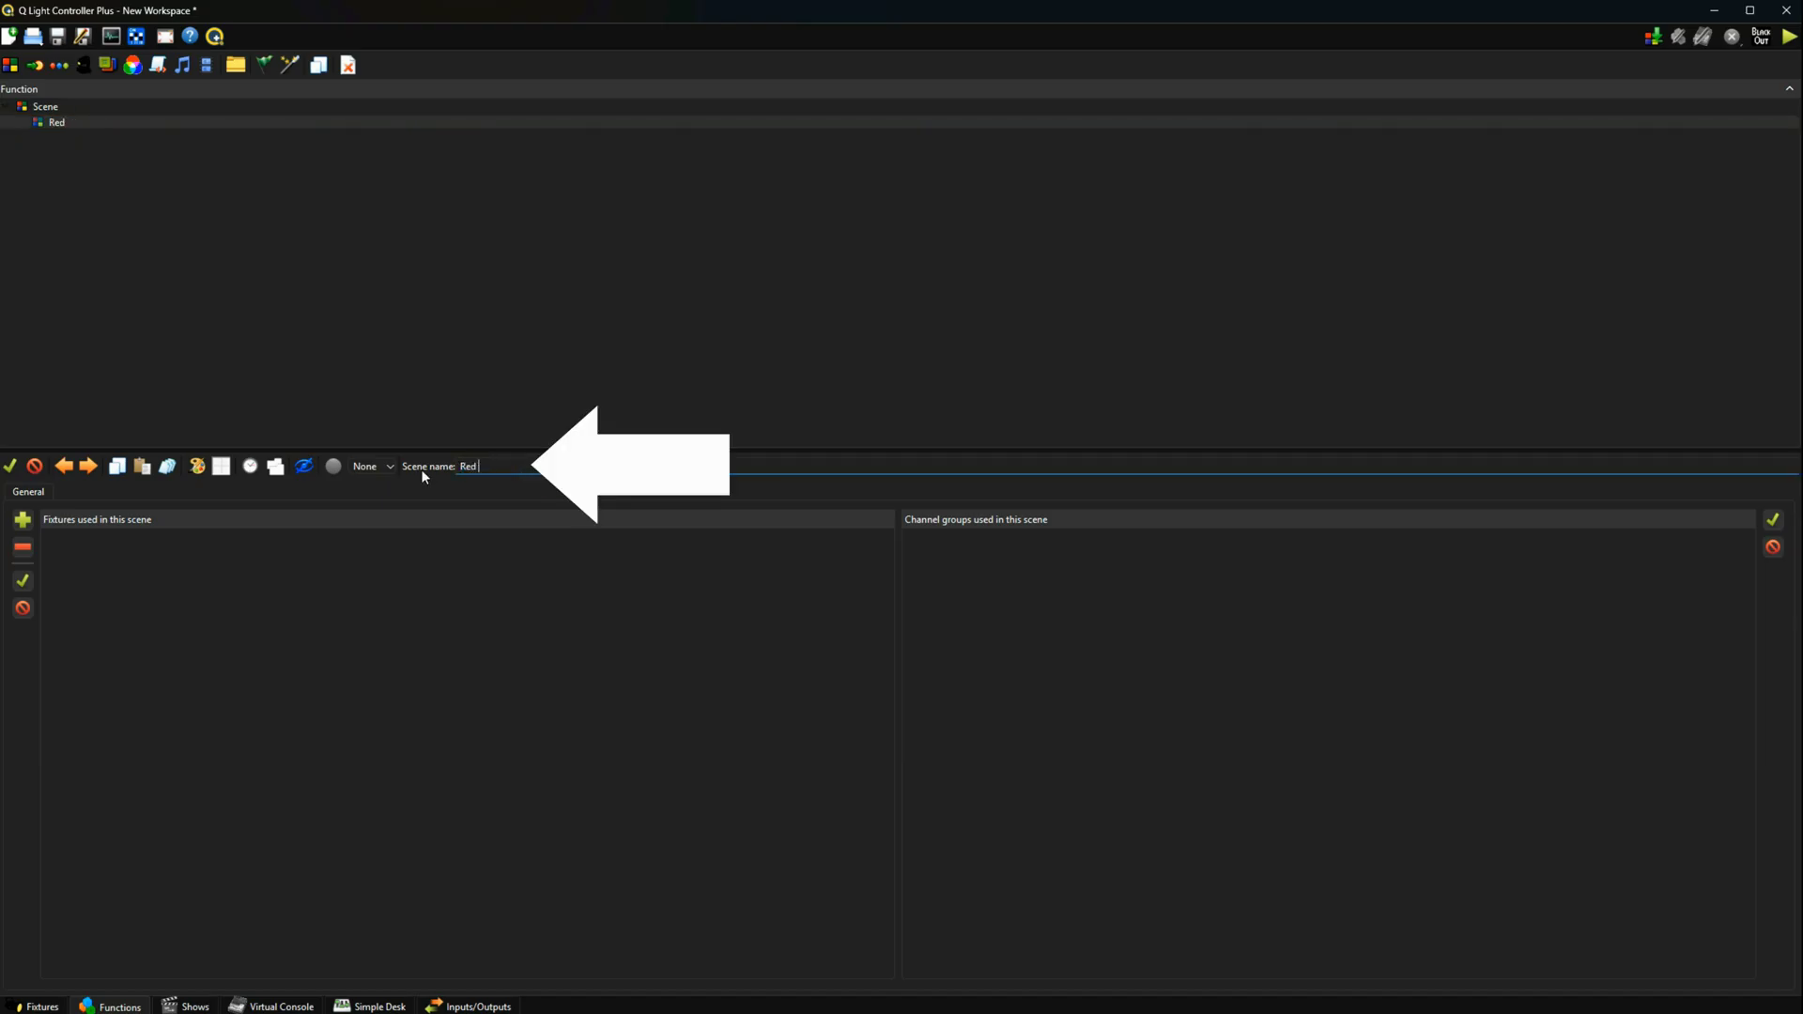
type(" Left")
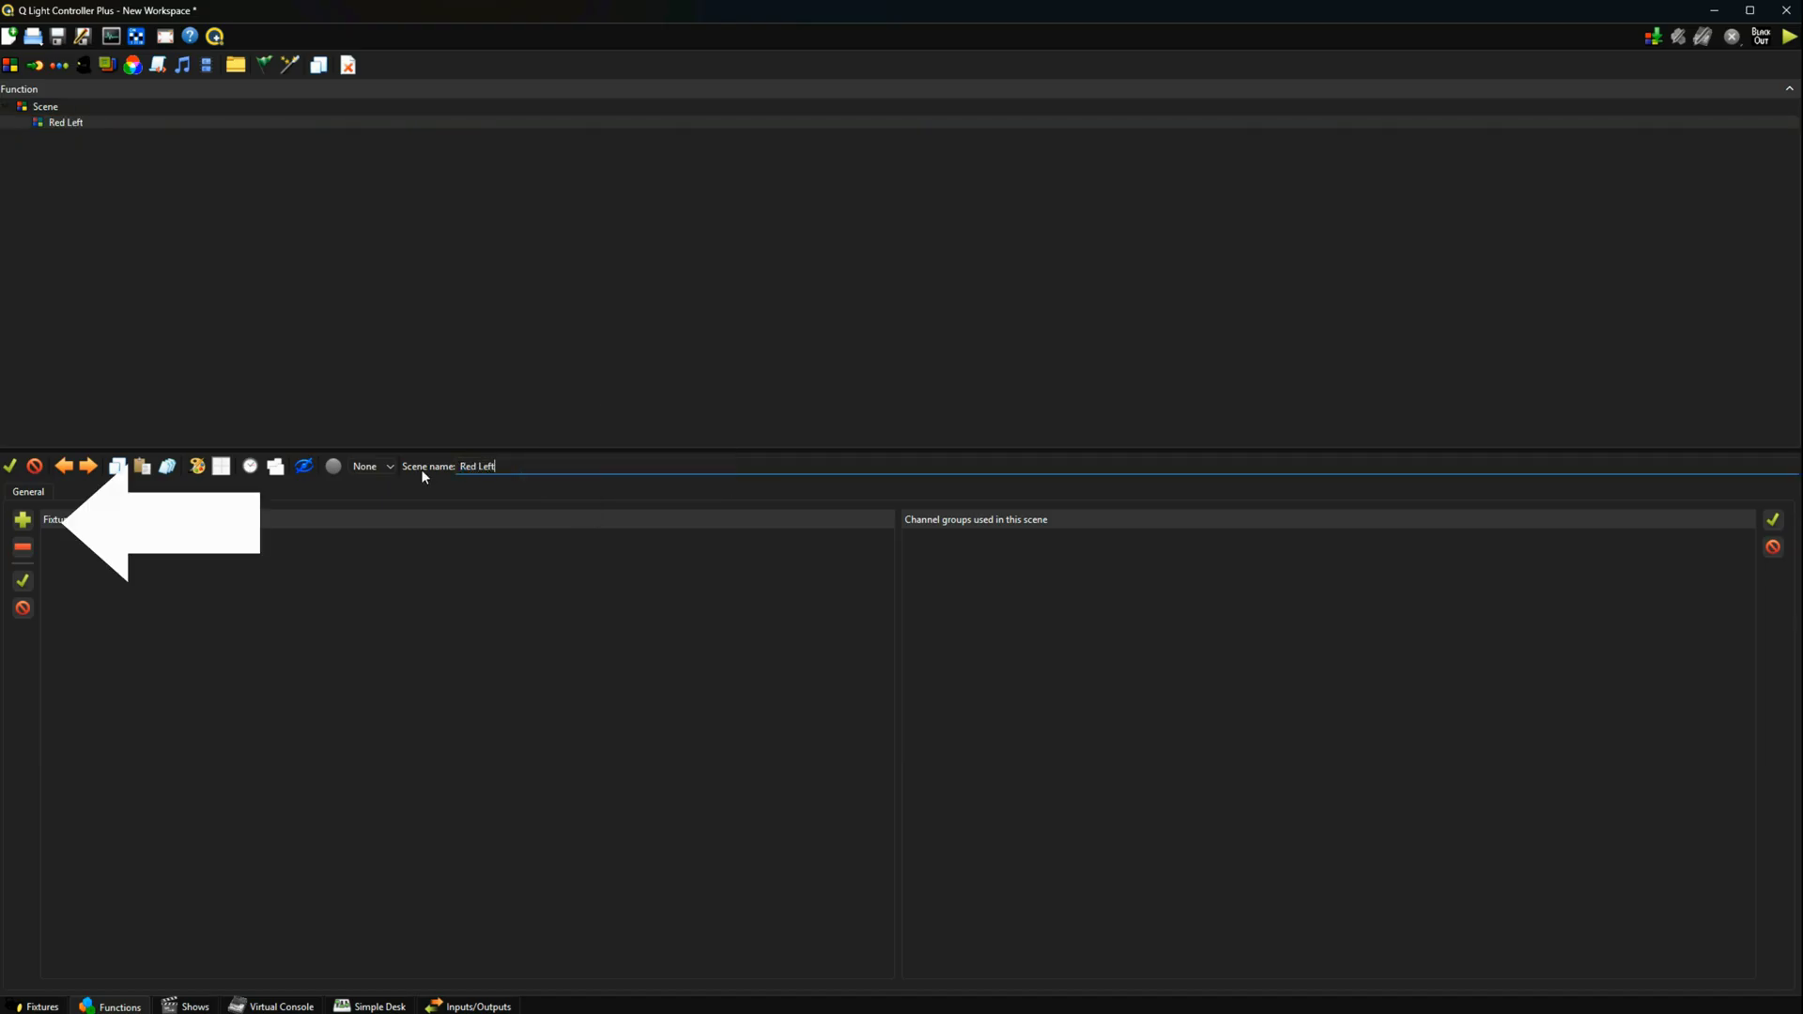
left_click(23, 521)
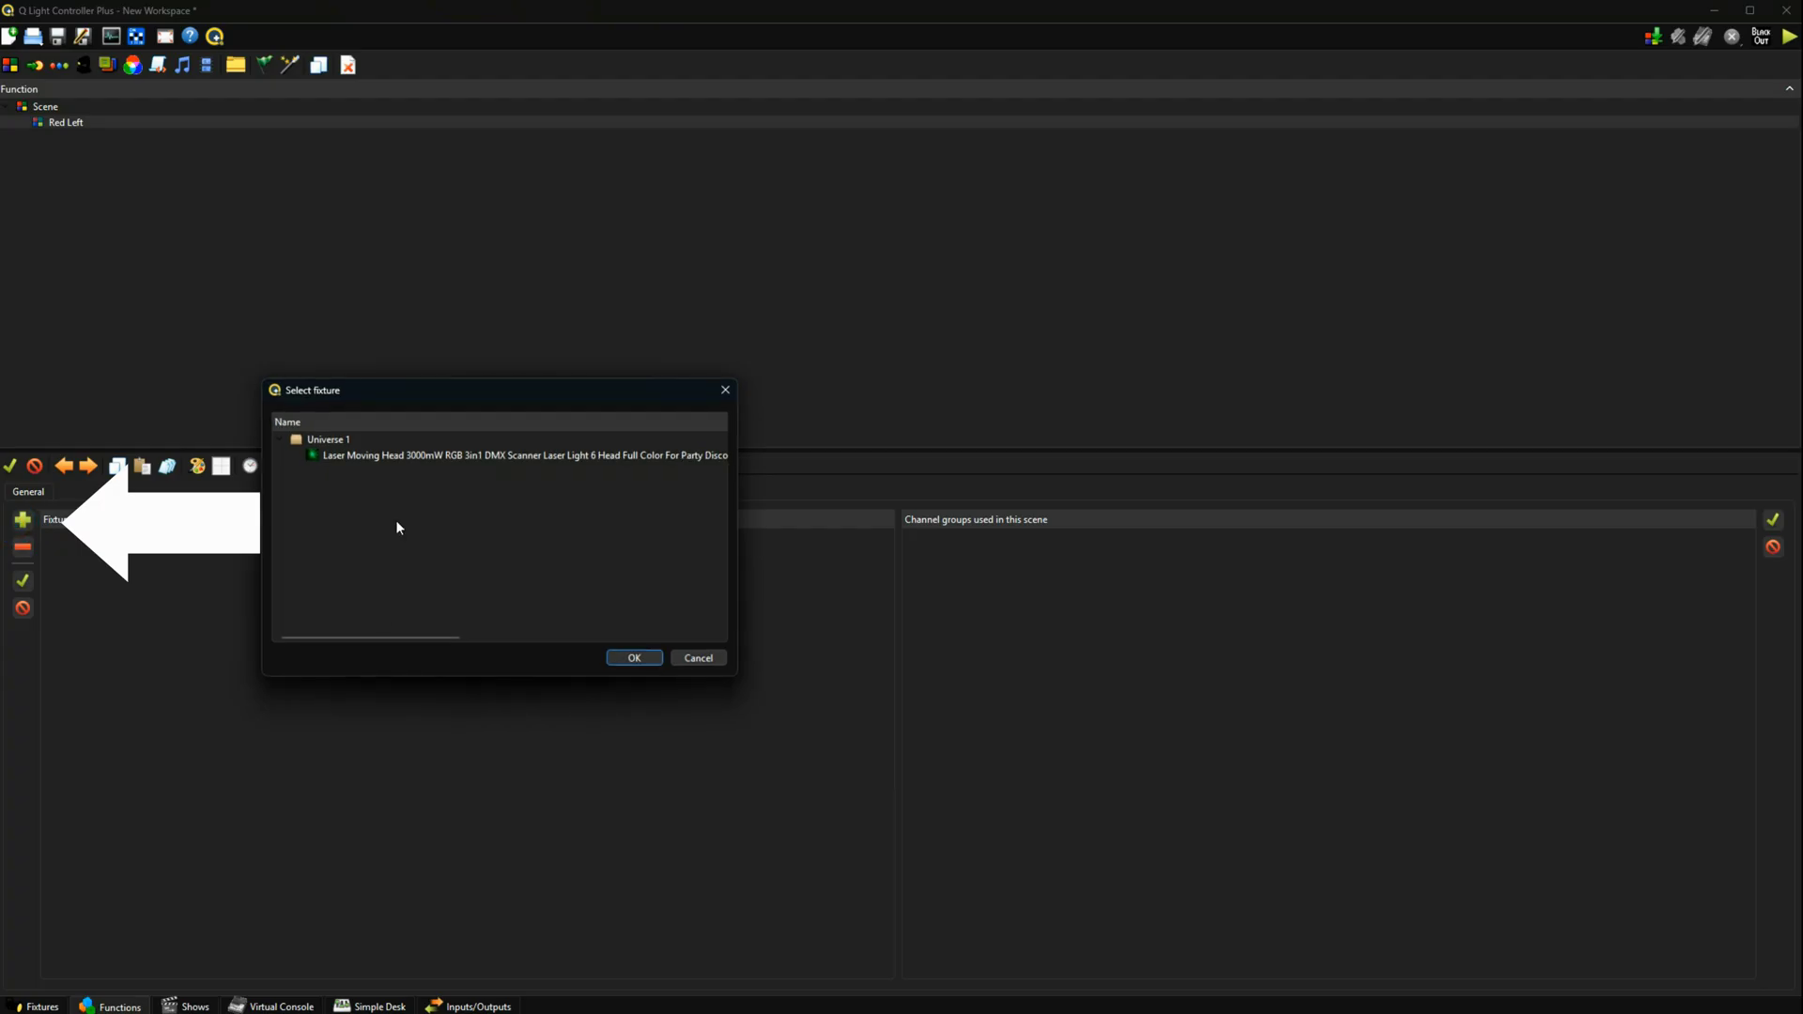
left_click(629, 659)
Enable channels 6, 7 and 9, set red channels 14 and 17 to 255, raise channels 4 and 7
left_click(109, 494)
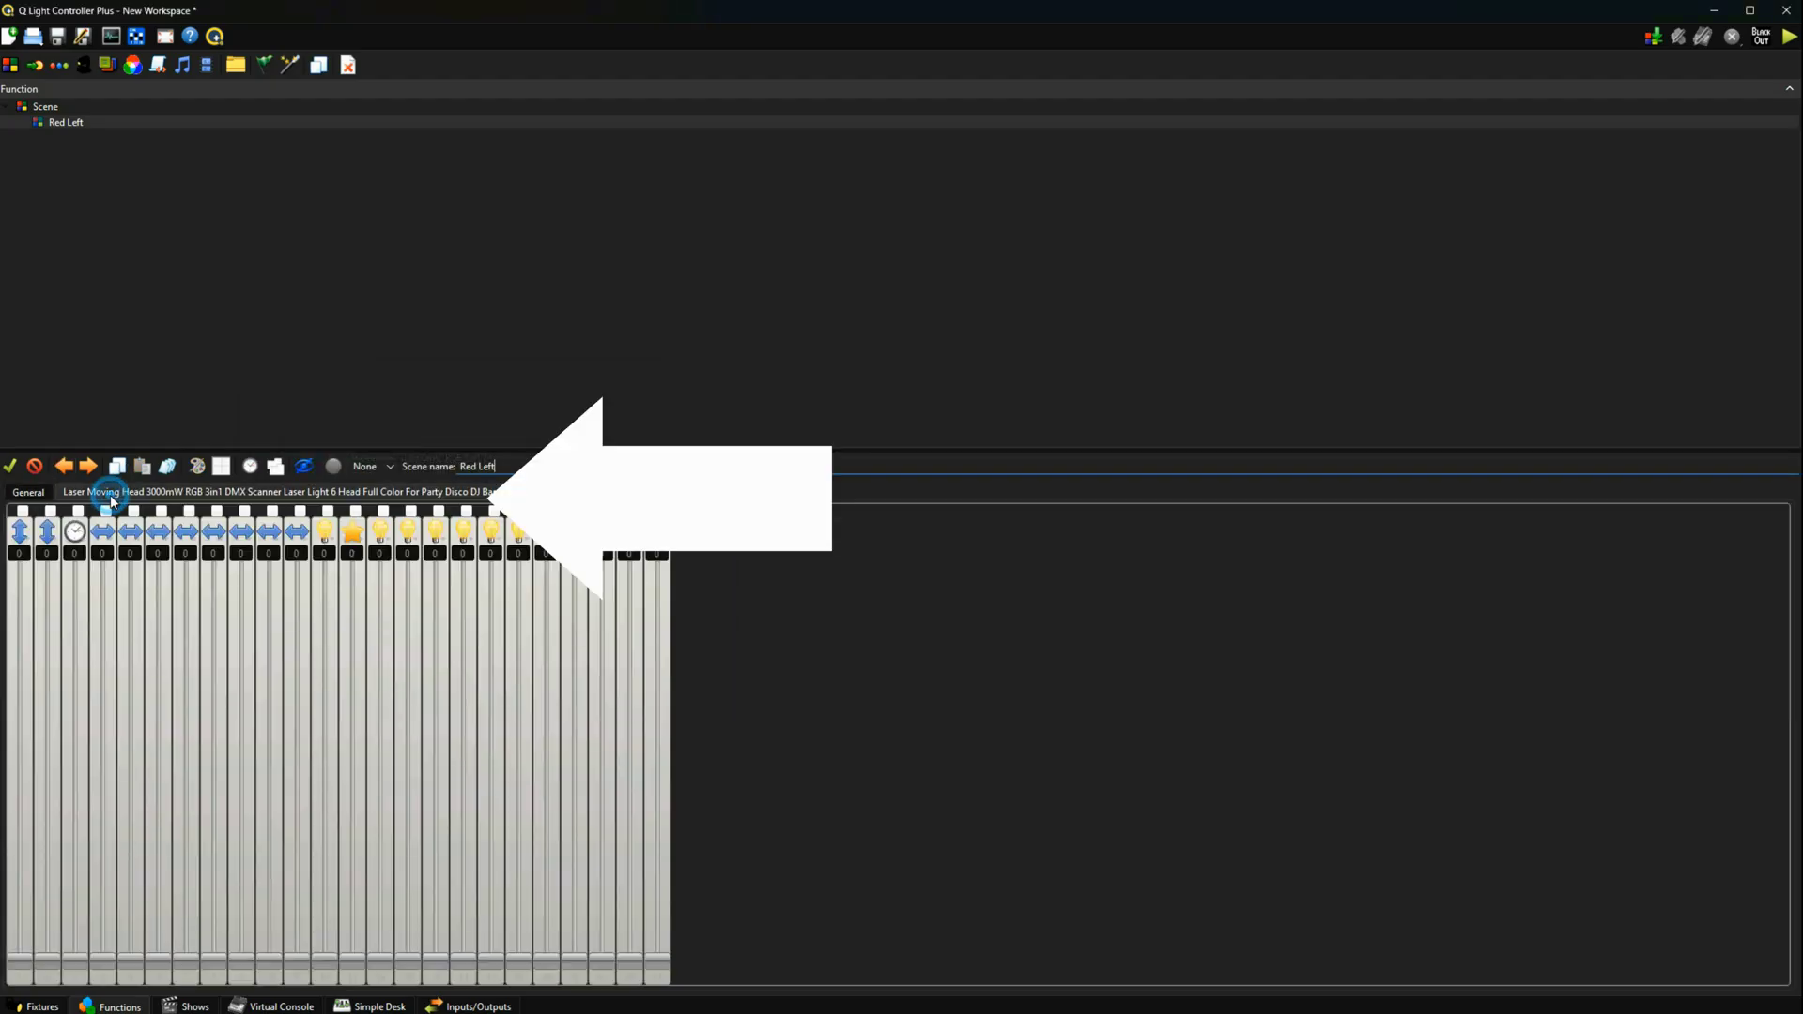
left_click(161, 511)
left_click(188, 511)
left_click(244, 511)
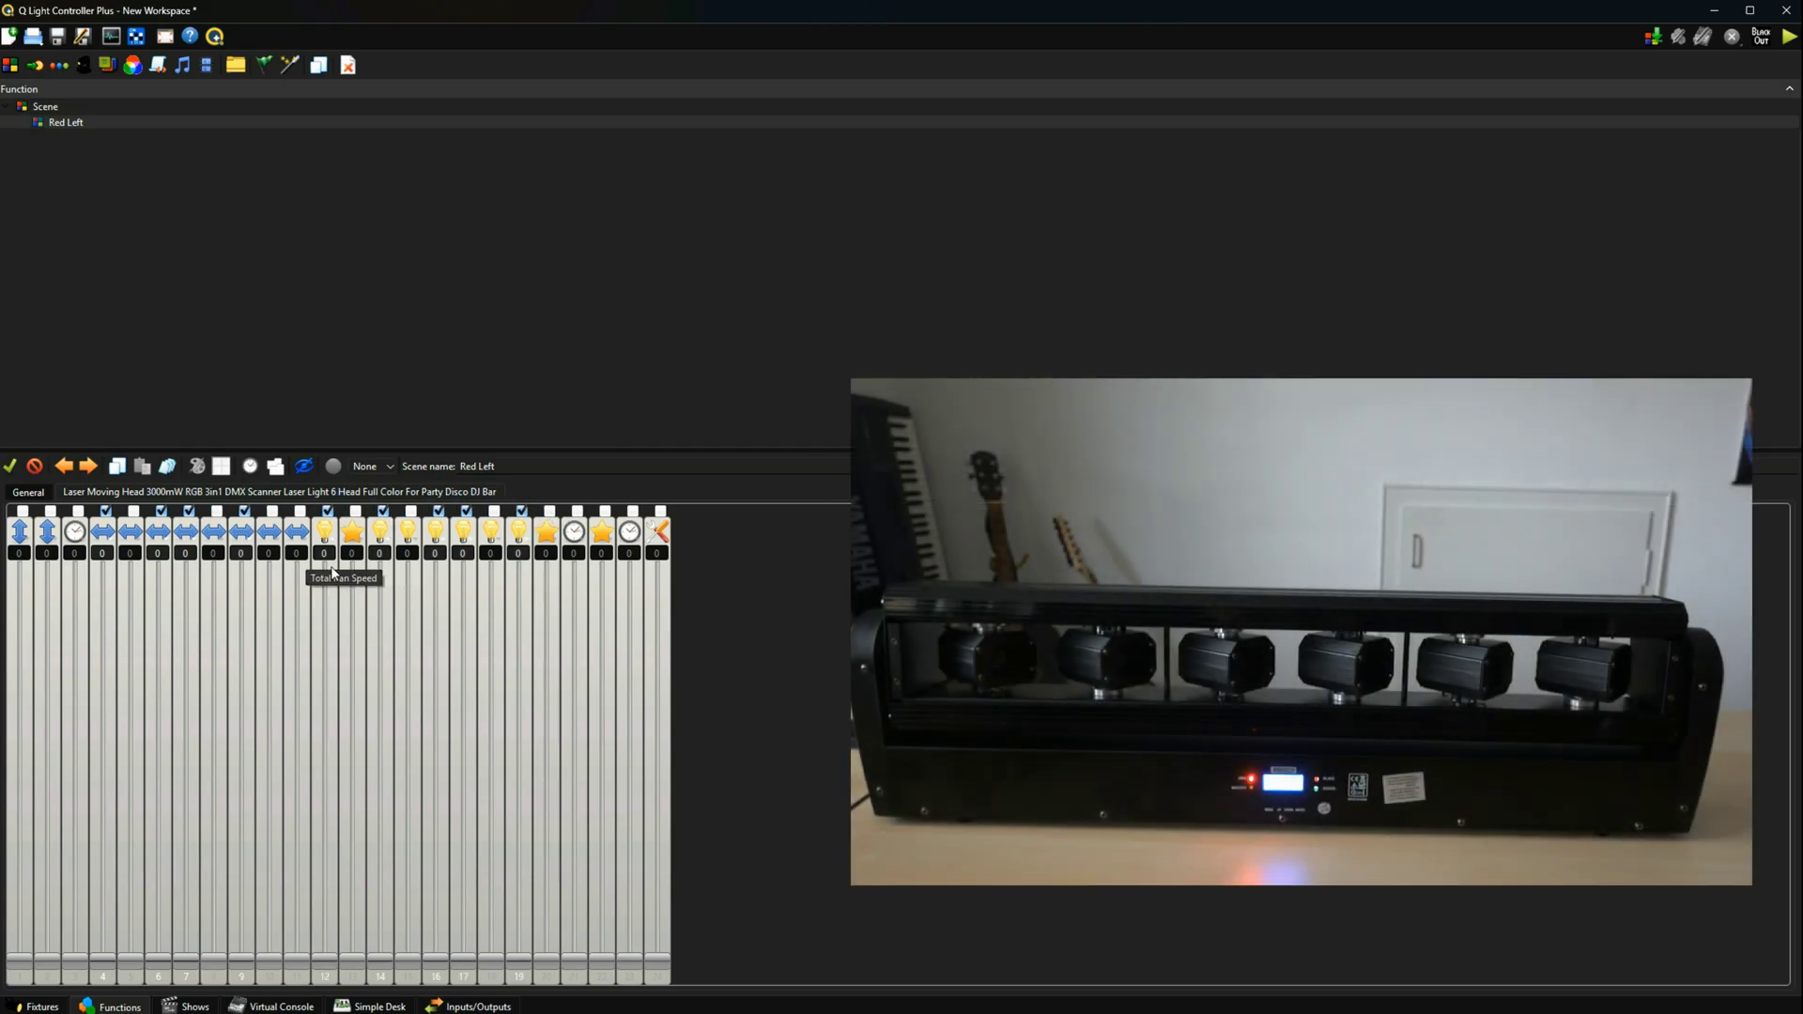
left_click(390, 574)
left_click(463, 573)
left_click_drag(105, 945, 147, 781)
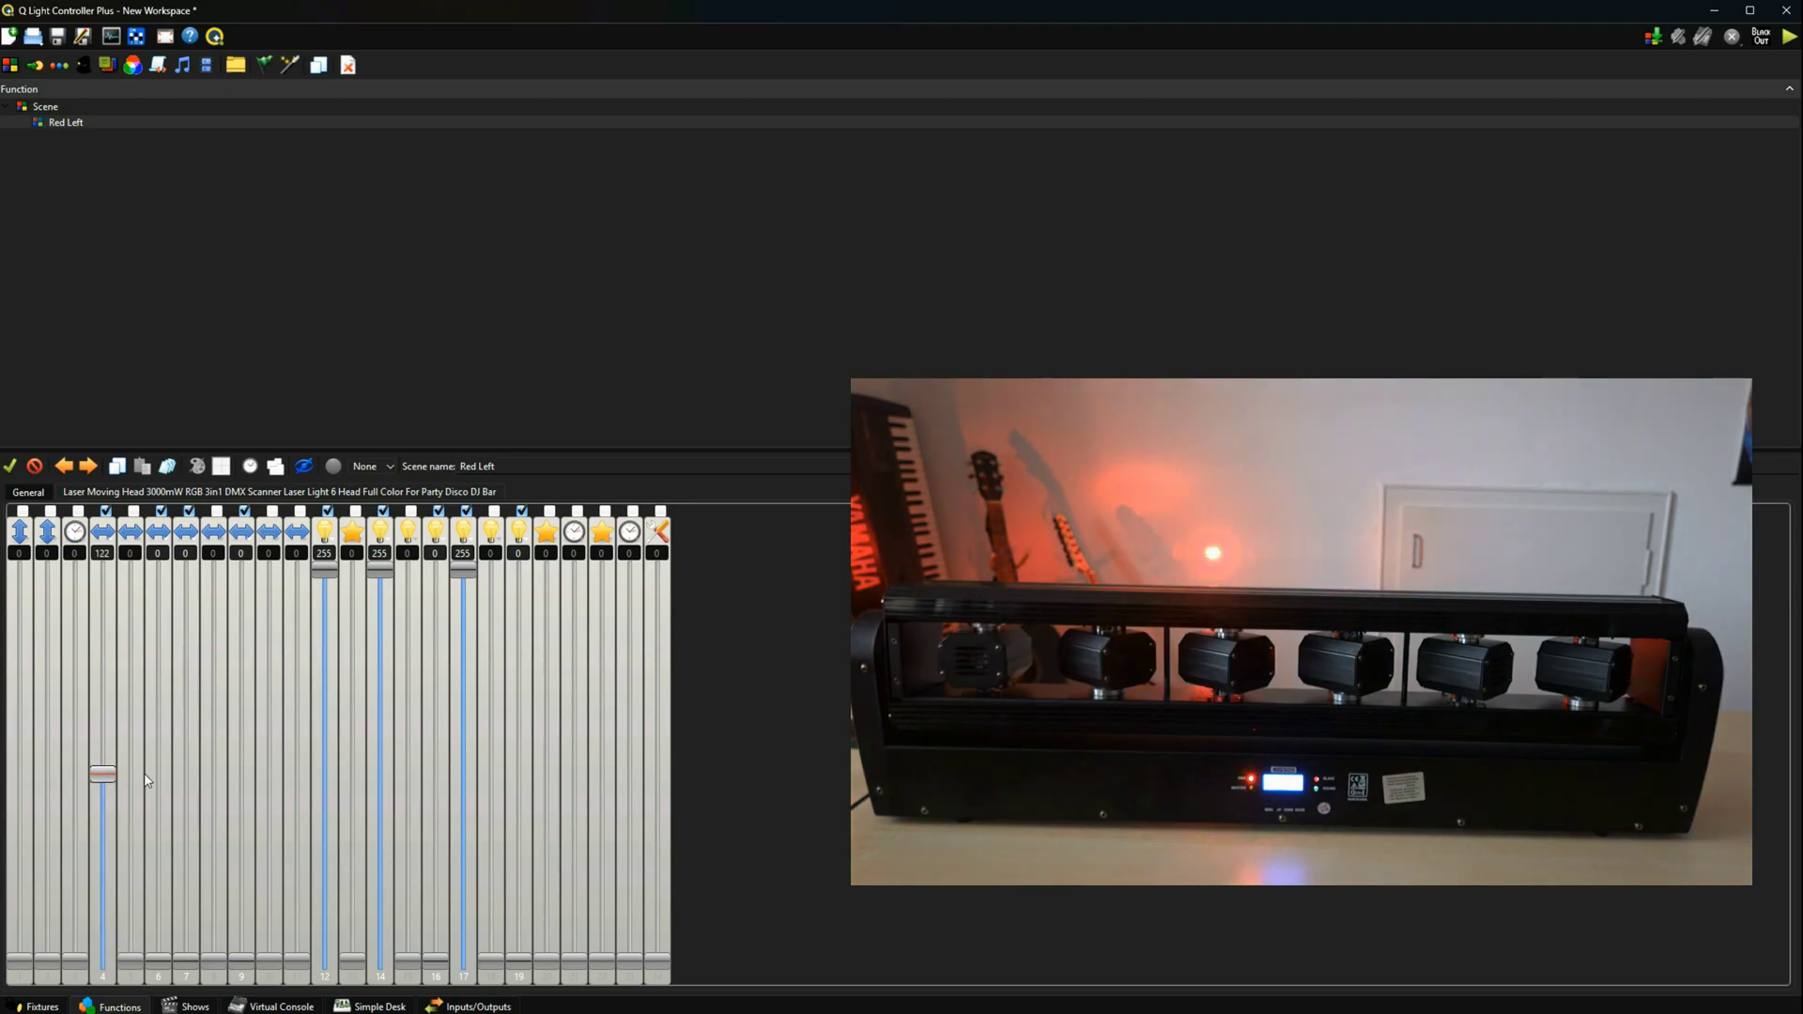
left_click(187, 778)
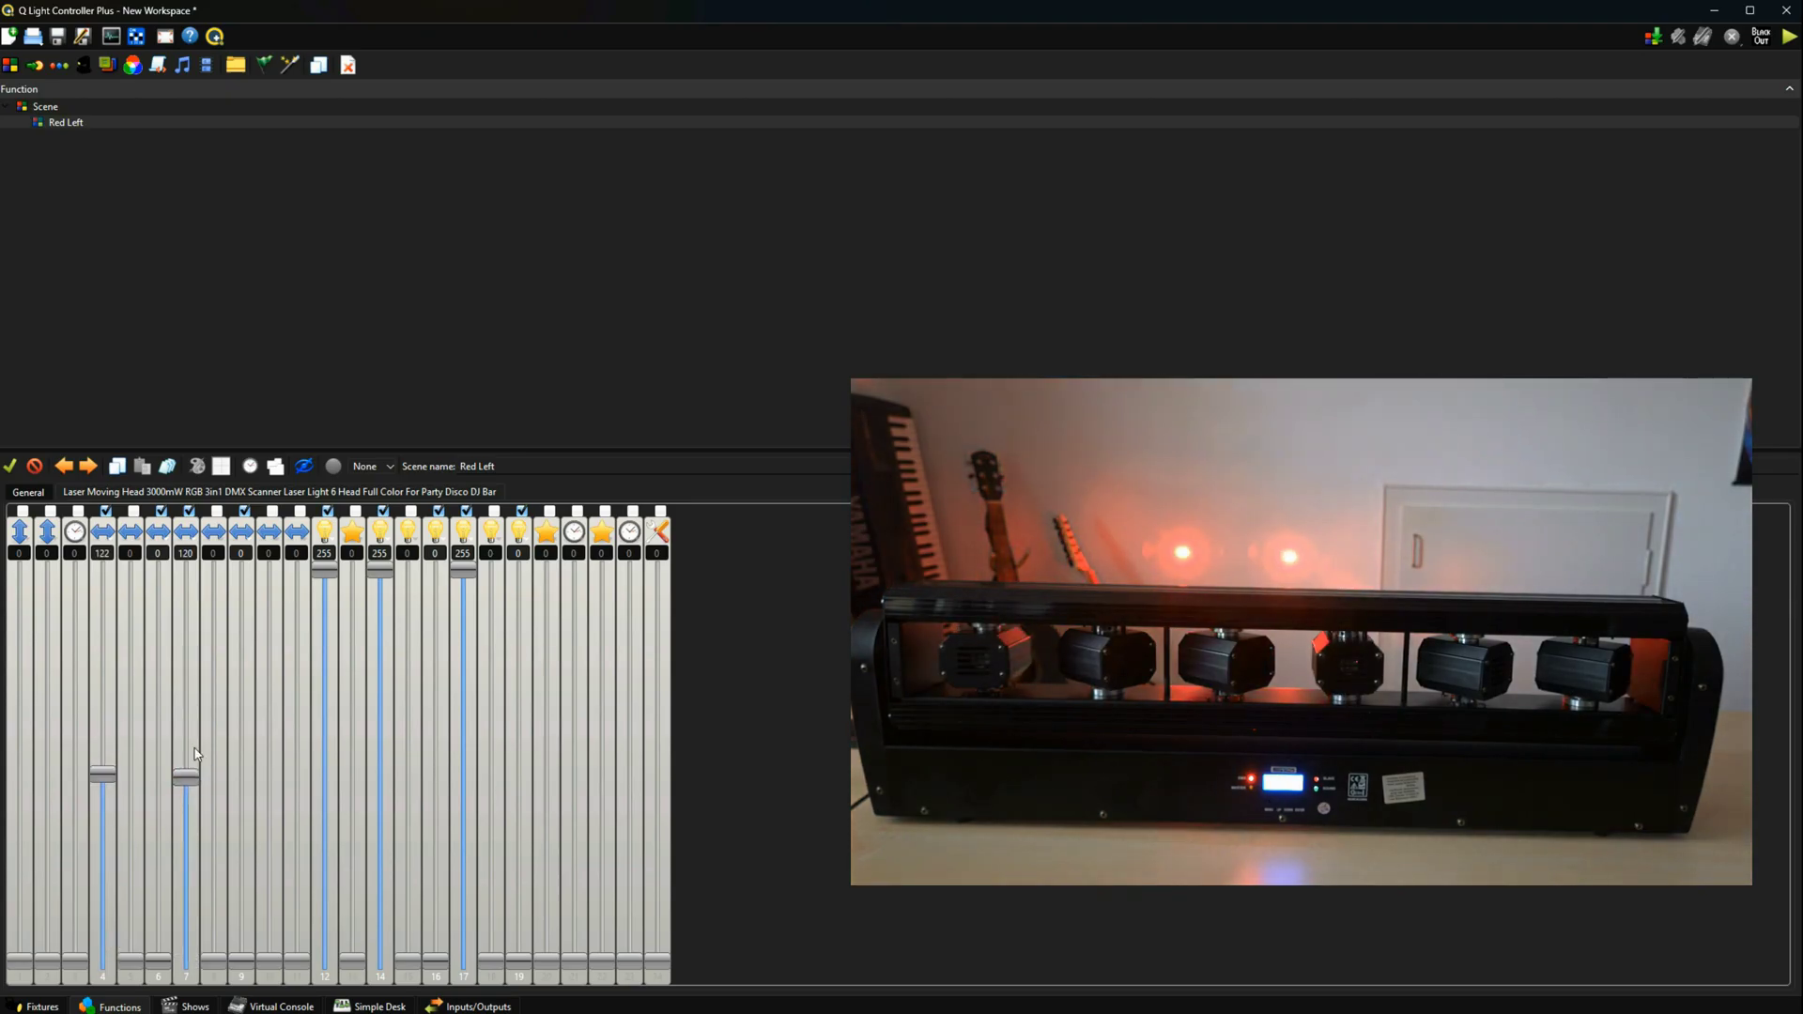
Create a new scene named Red Right from the function list and add the laser fixture
right_click(69, 180)
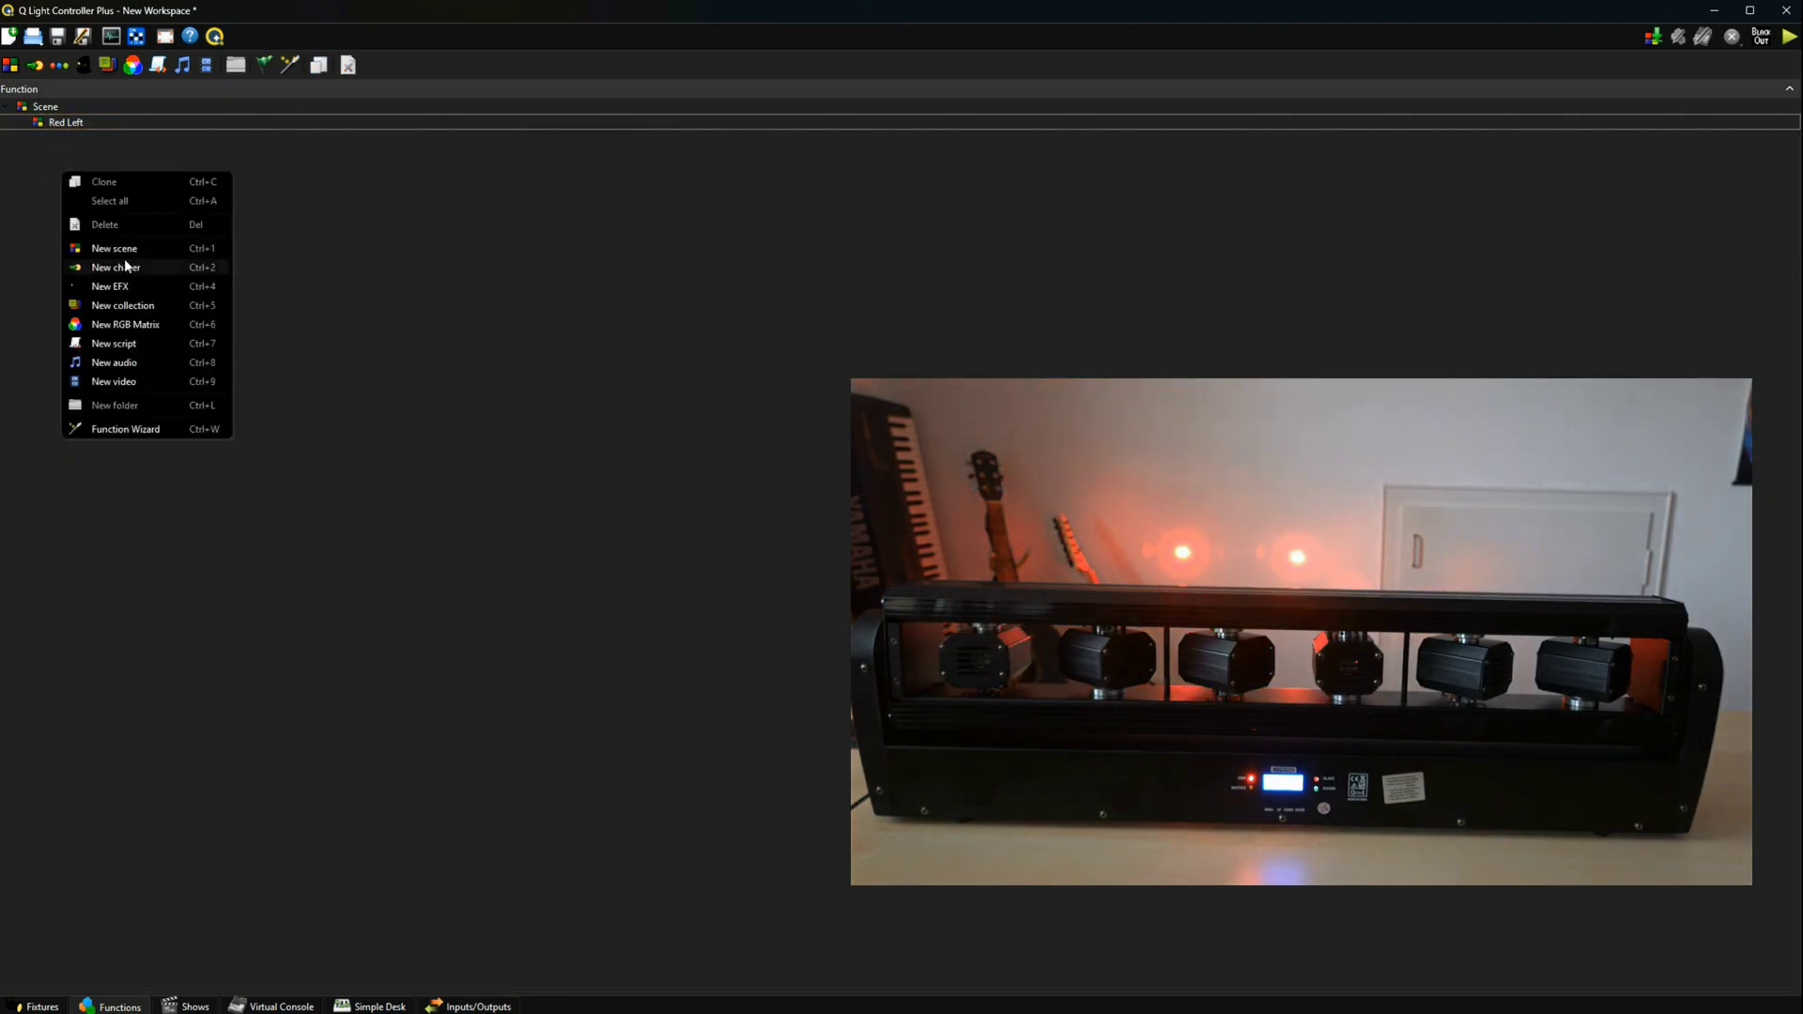
left_click(124, 257)
type("Red Right")
left_click(22, 519)
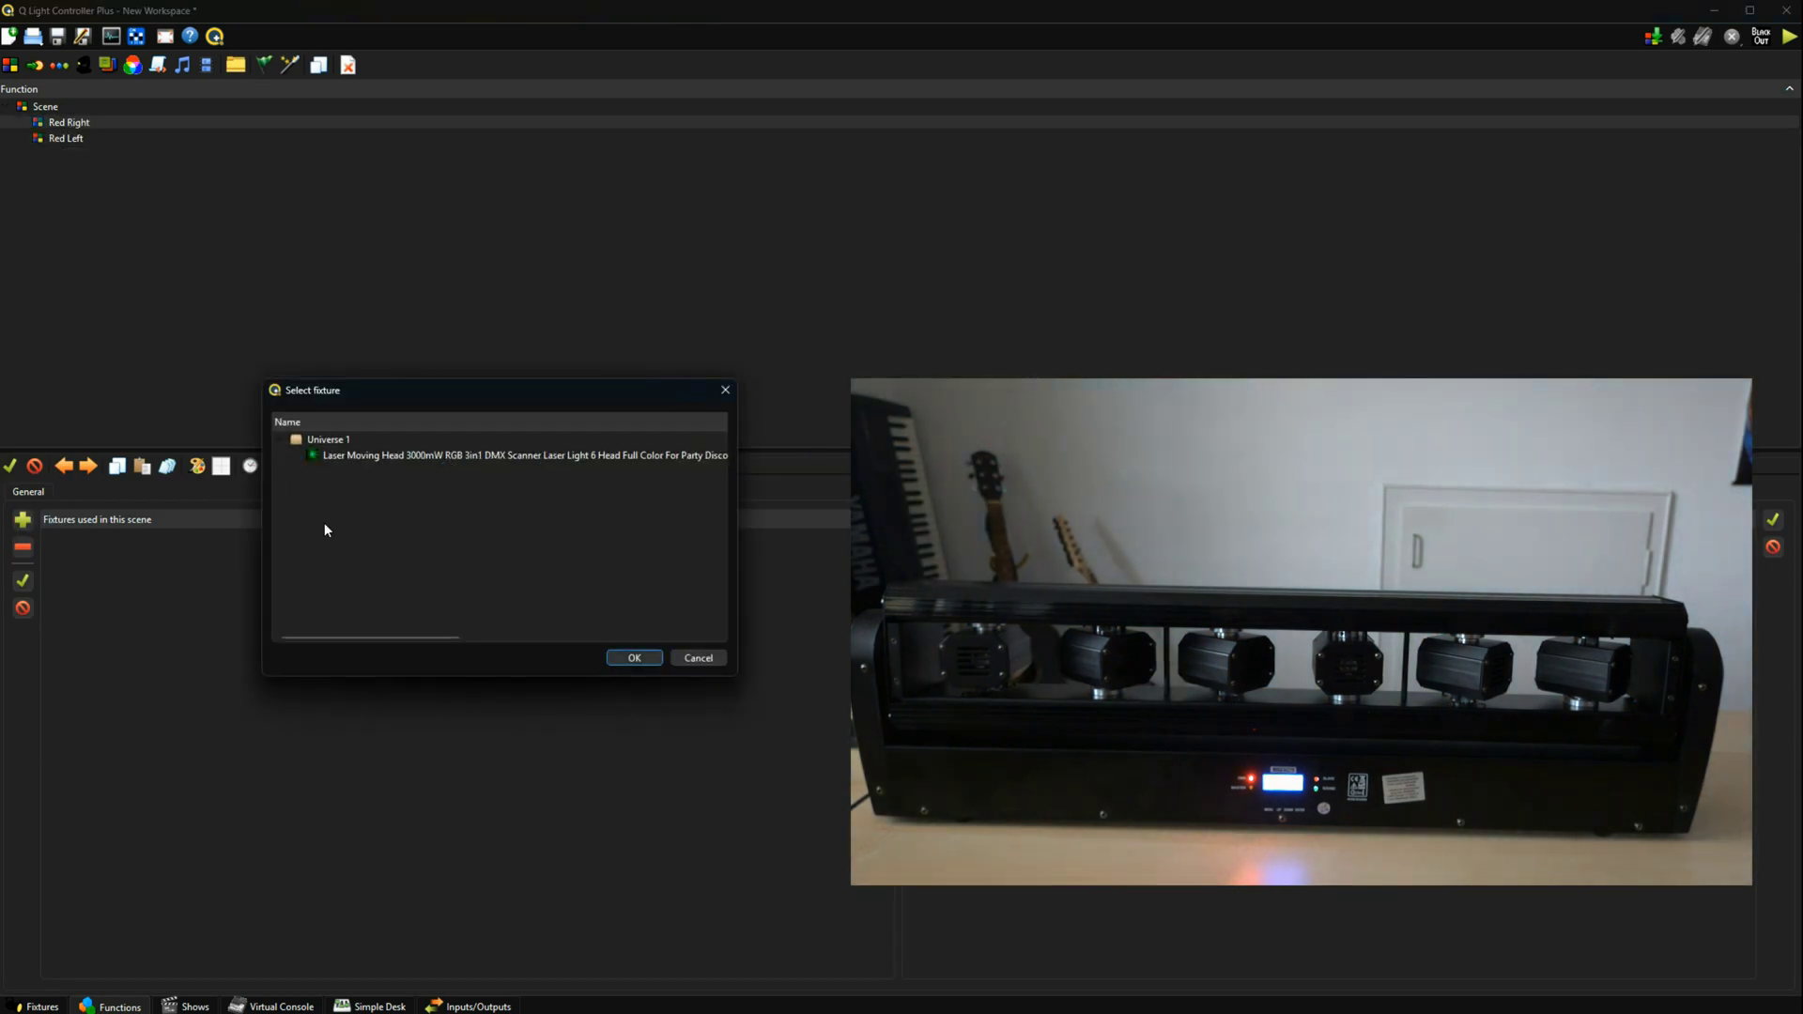
left_click(626, 656)
In Red Right, set channel 4 to 241, channel 7 to 217 and channel 1 to 18
left_click(343, 495)
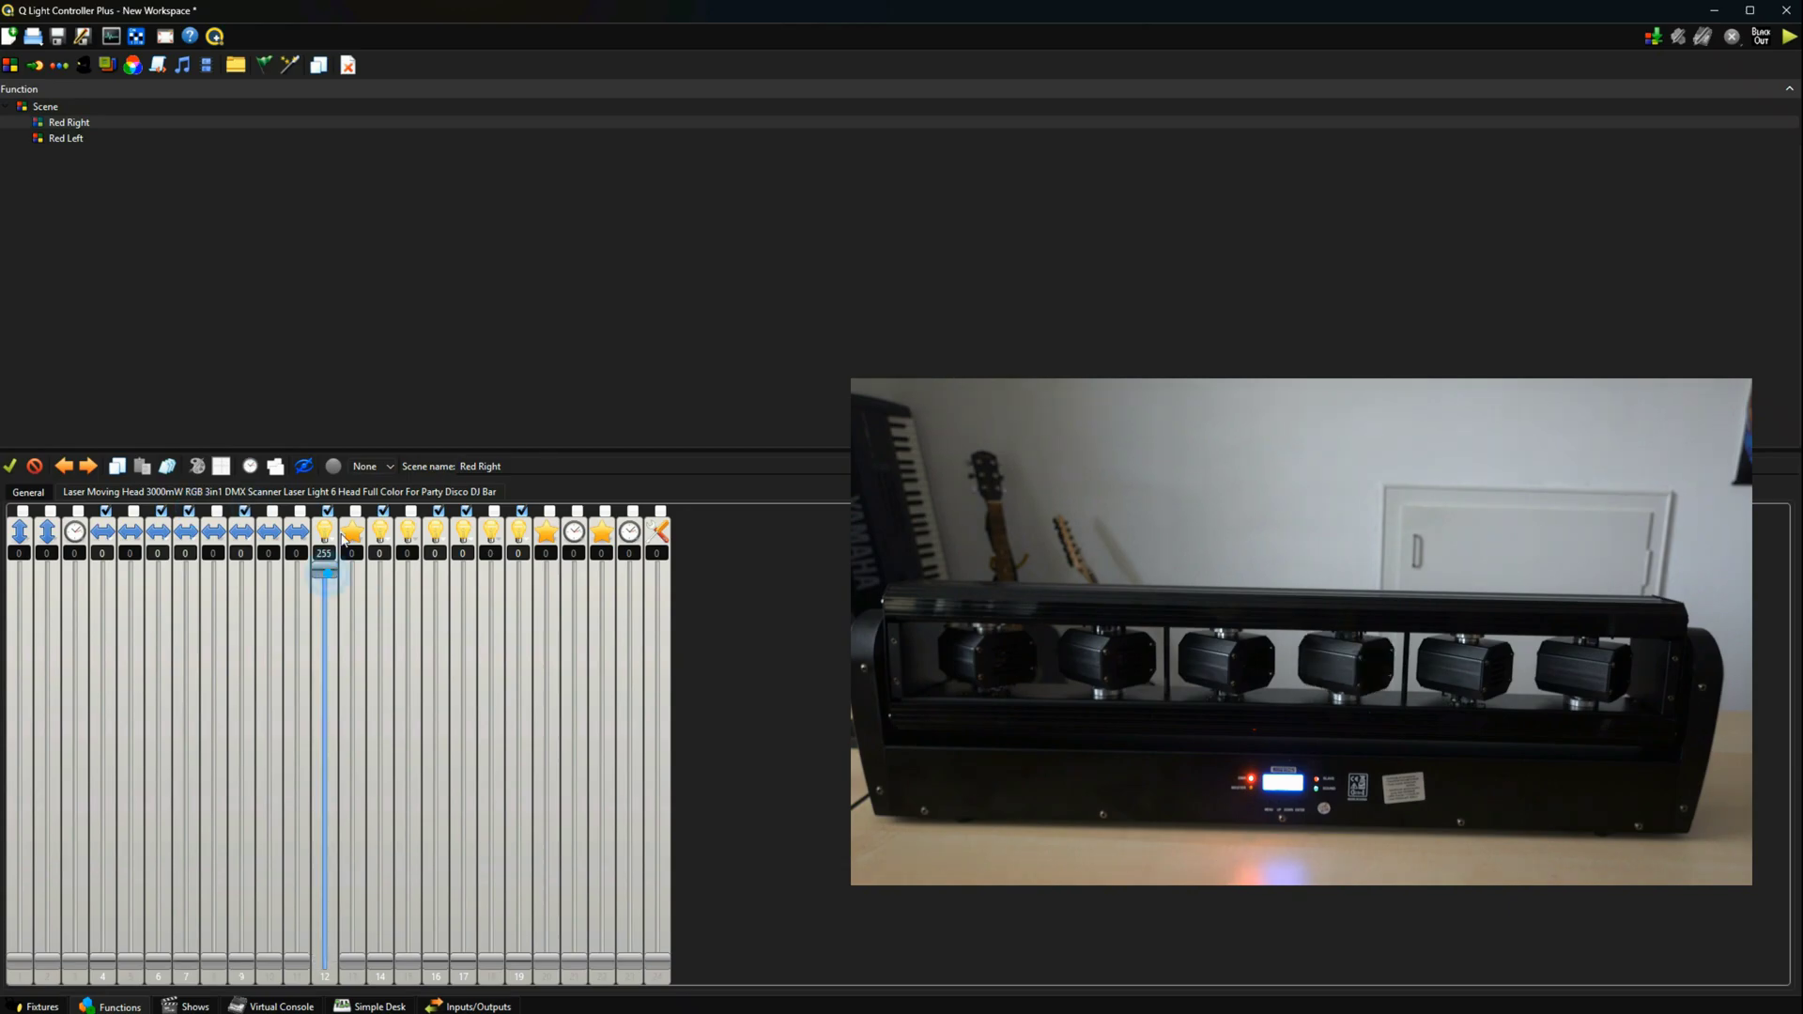
left_click(104, 597)
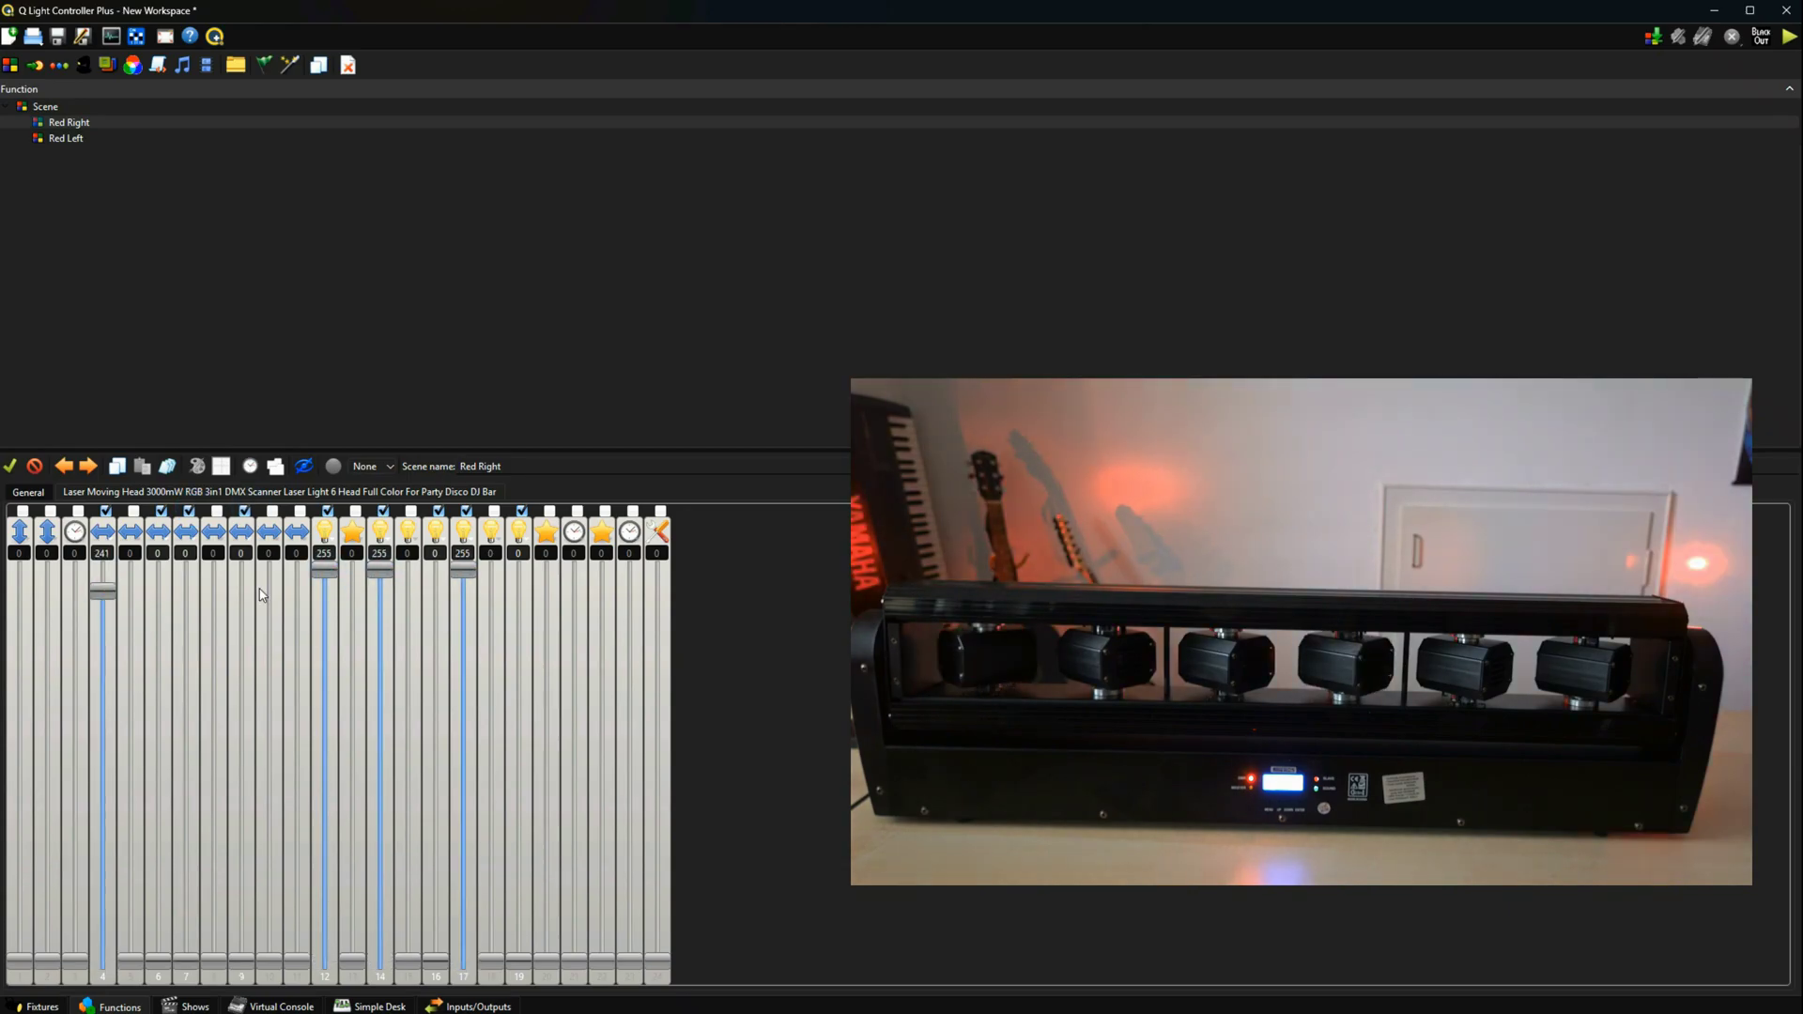
left_click(186, 628)
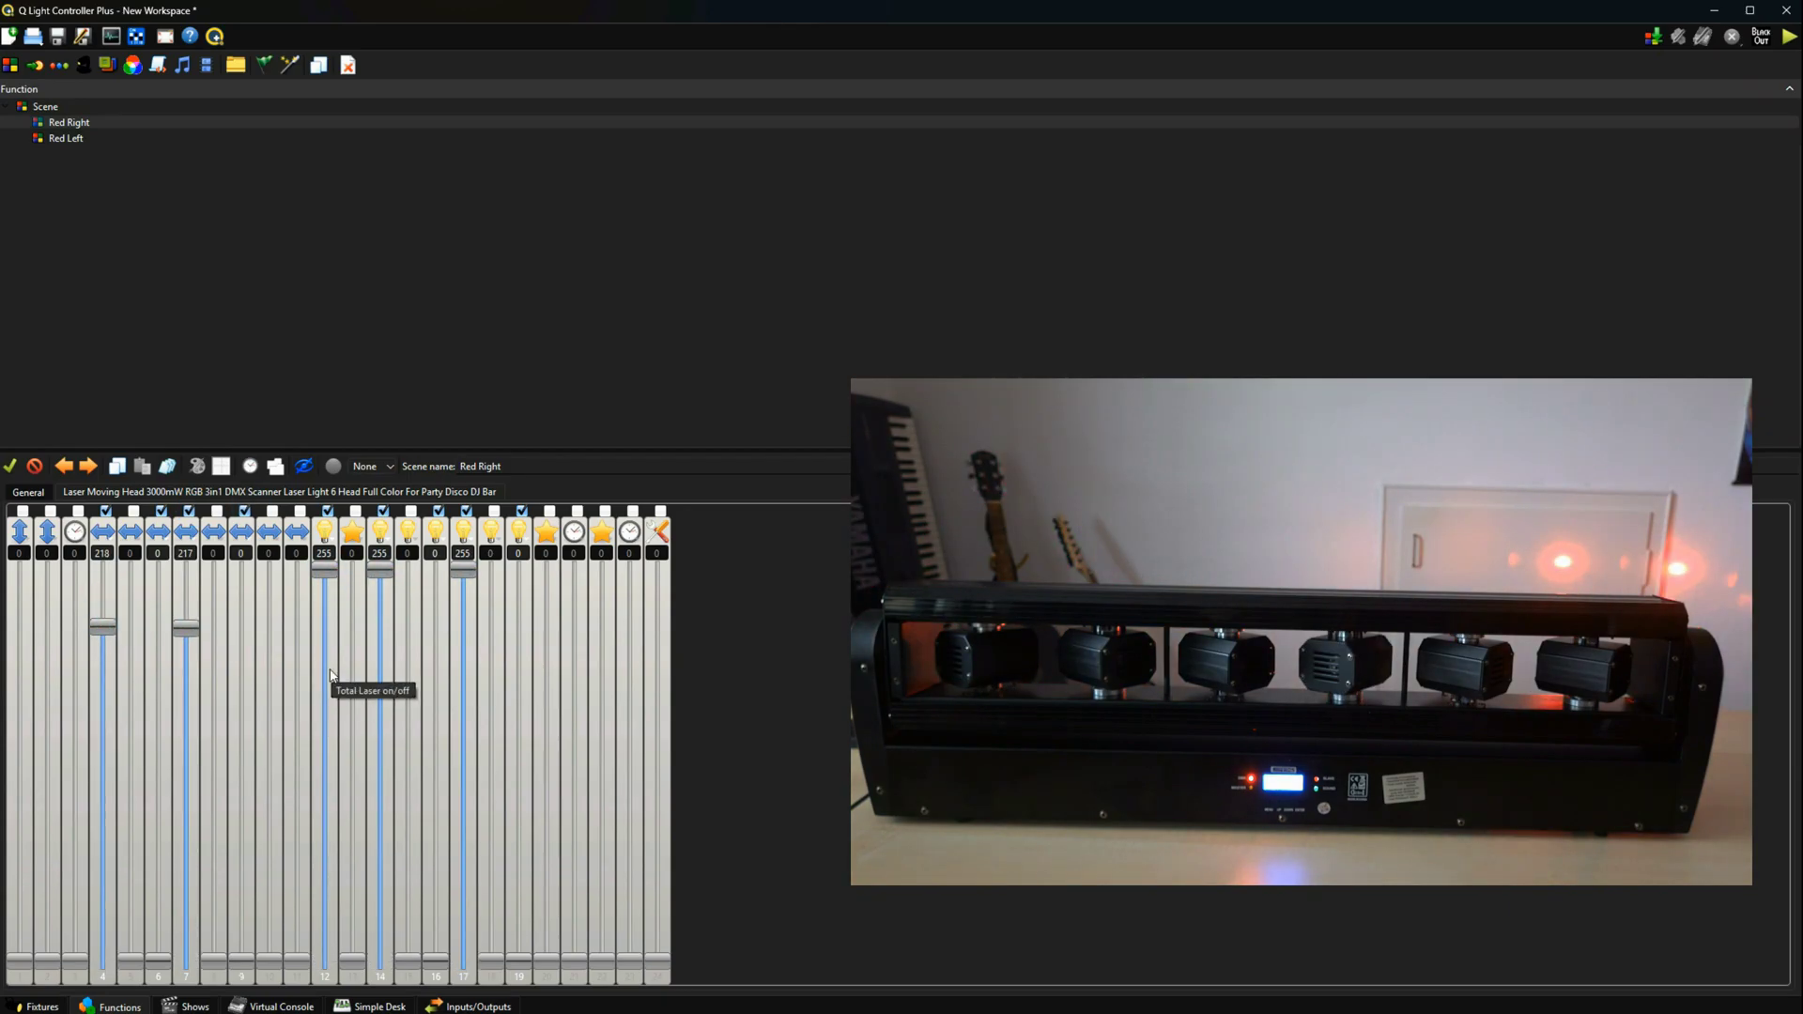
left_click(59, 143)
left_click(72, 124)
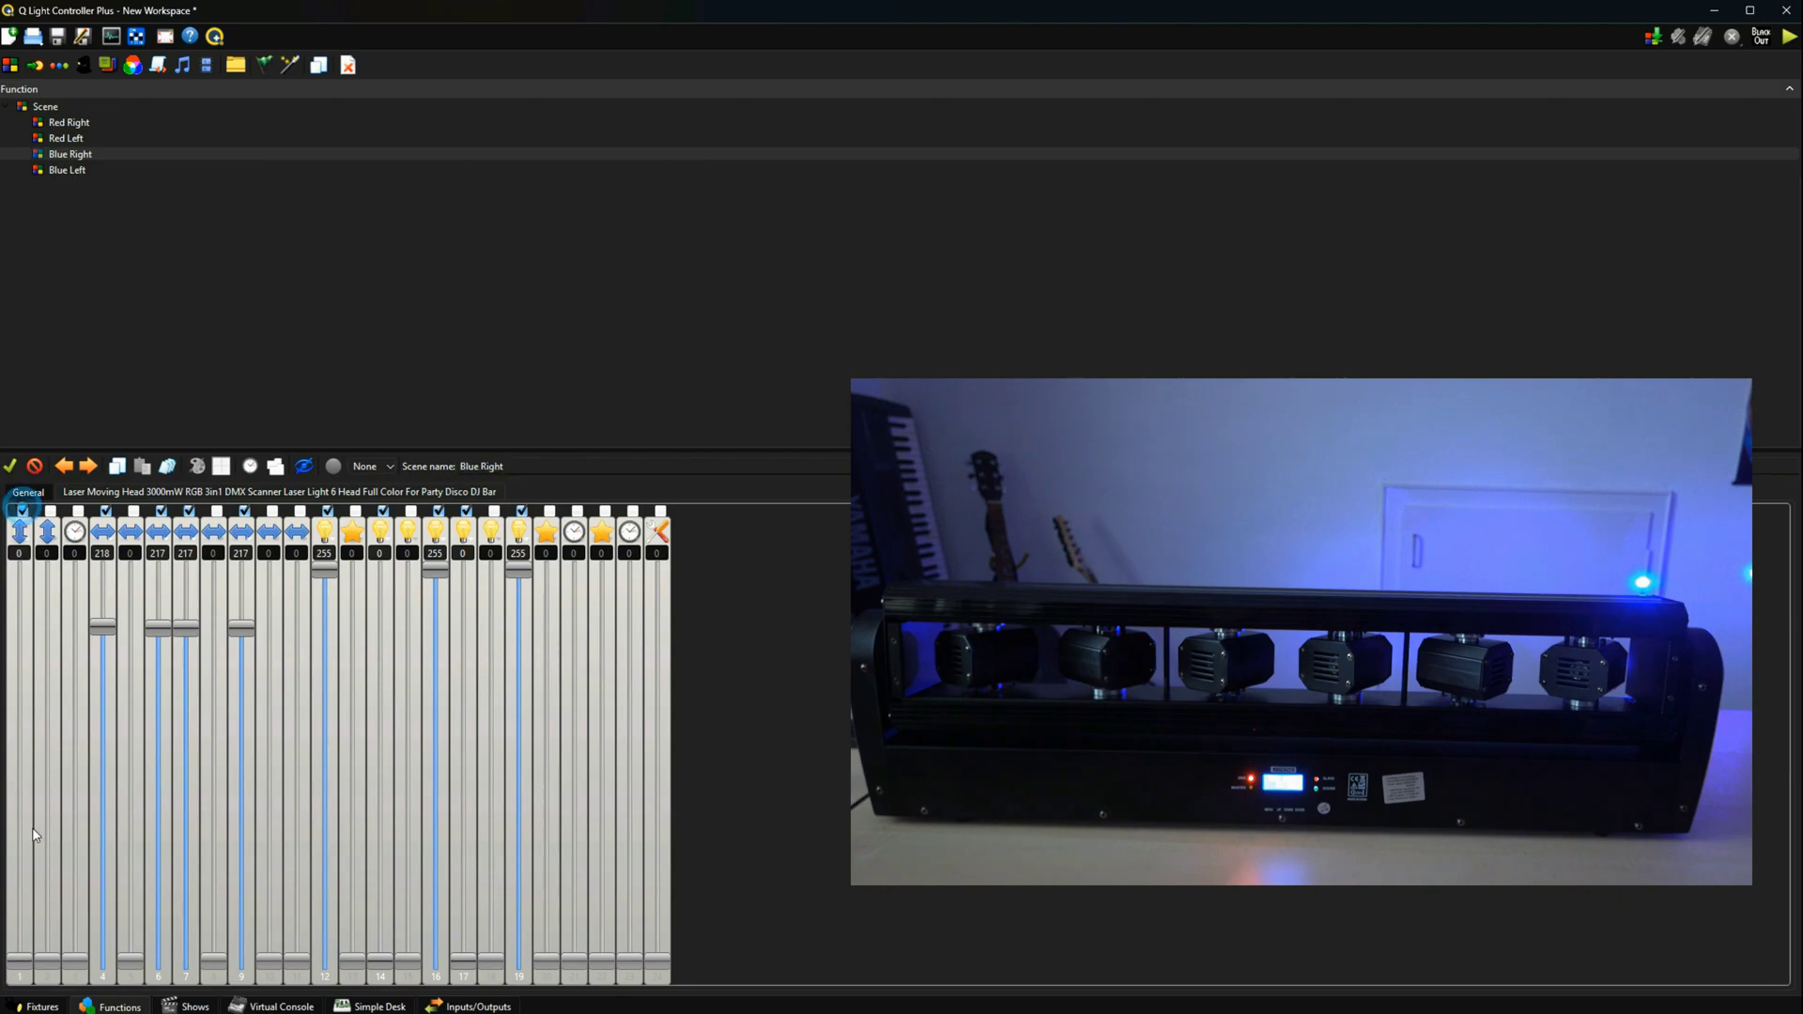
left_click(20, 935)
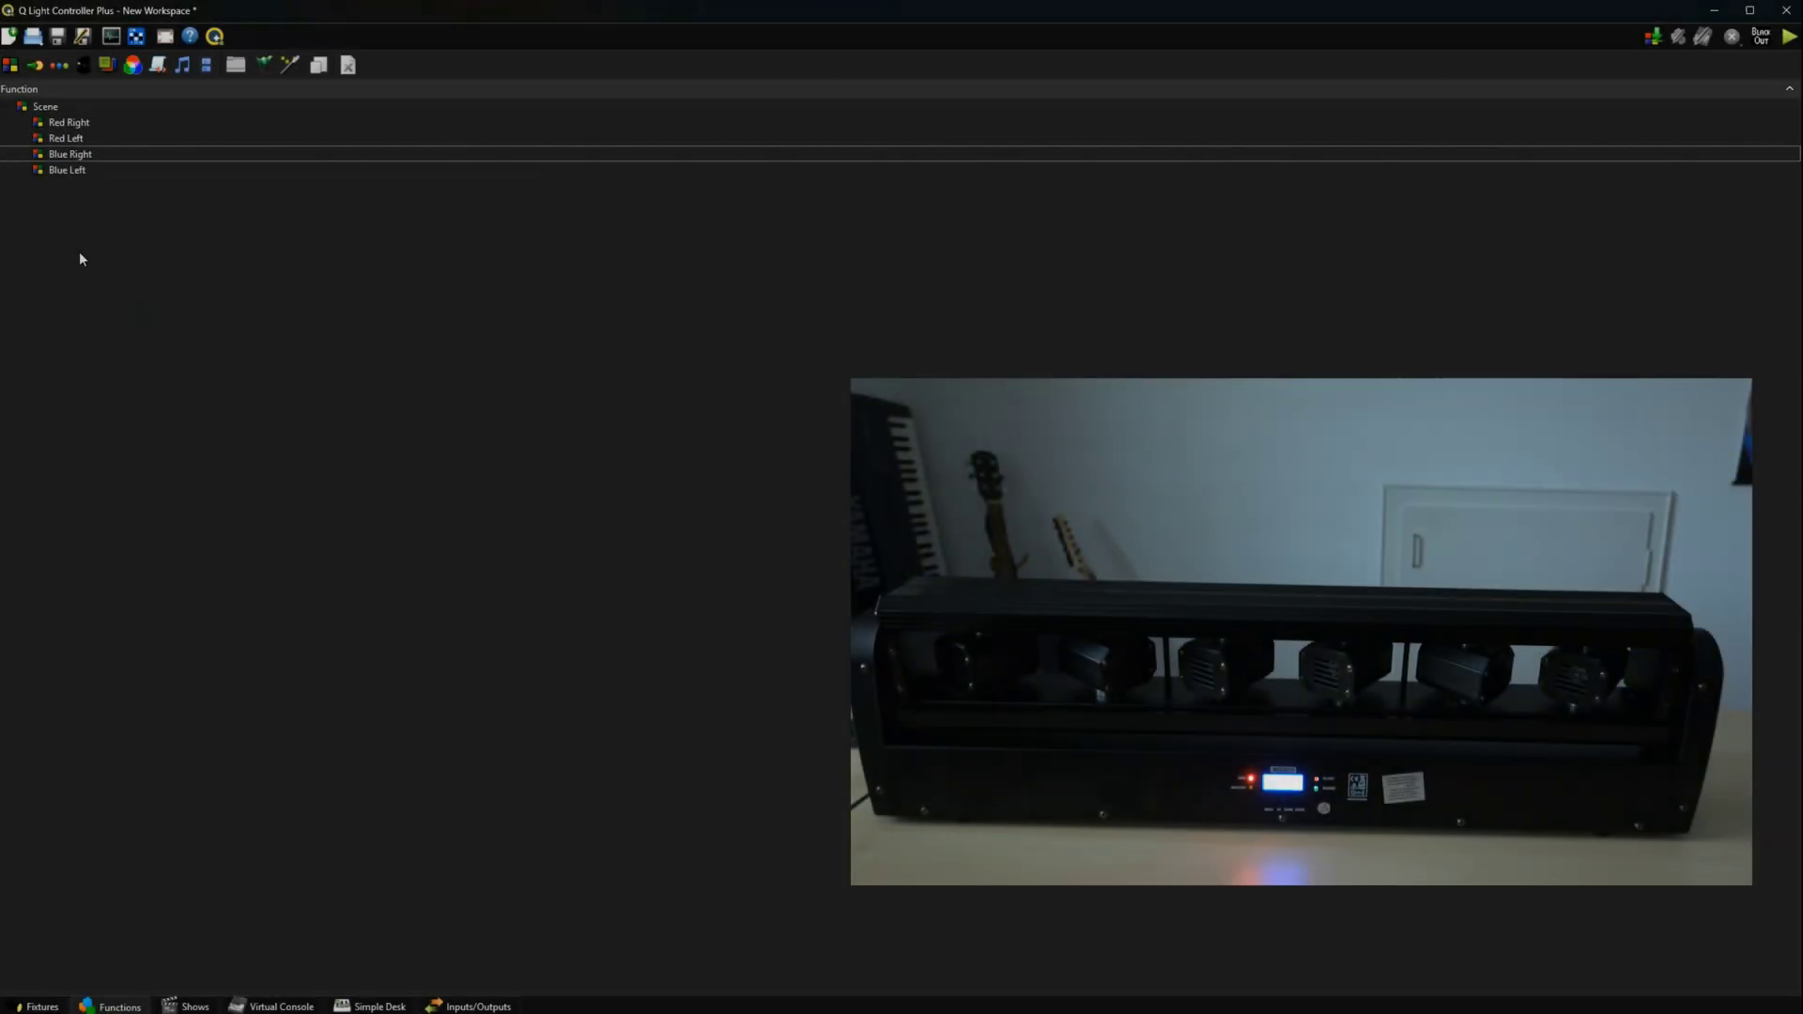
Create a new chaser with Red Left as its first step, lasting 1 second
right_click(42, 206)
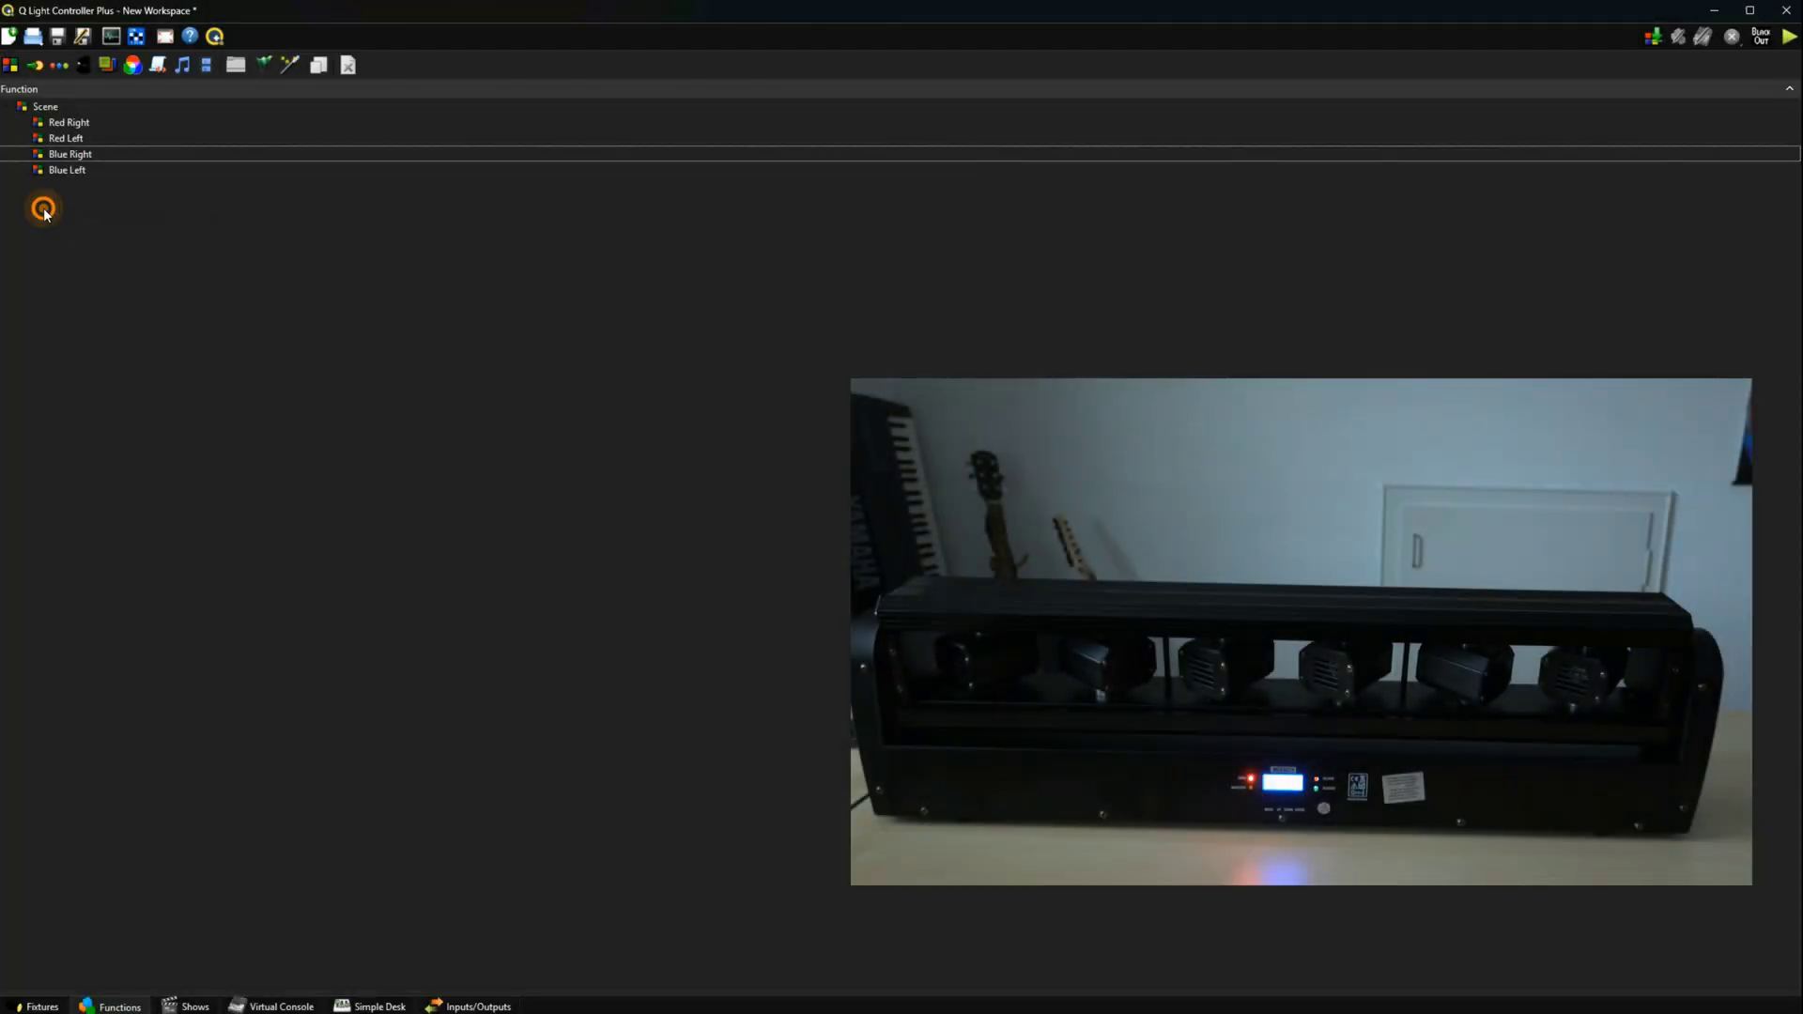
left_click(112, 306)
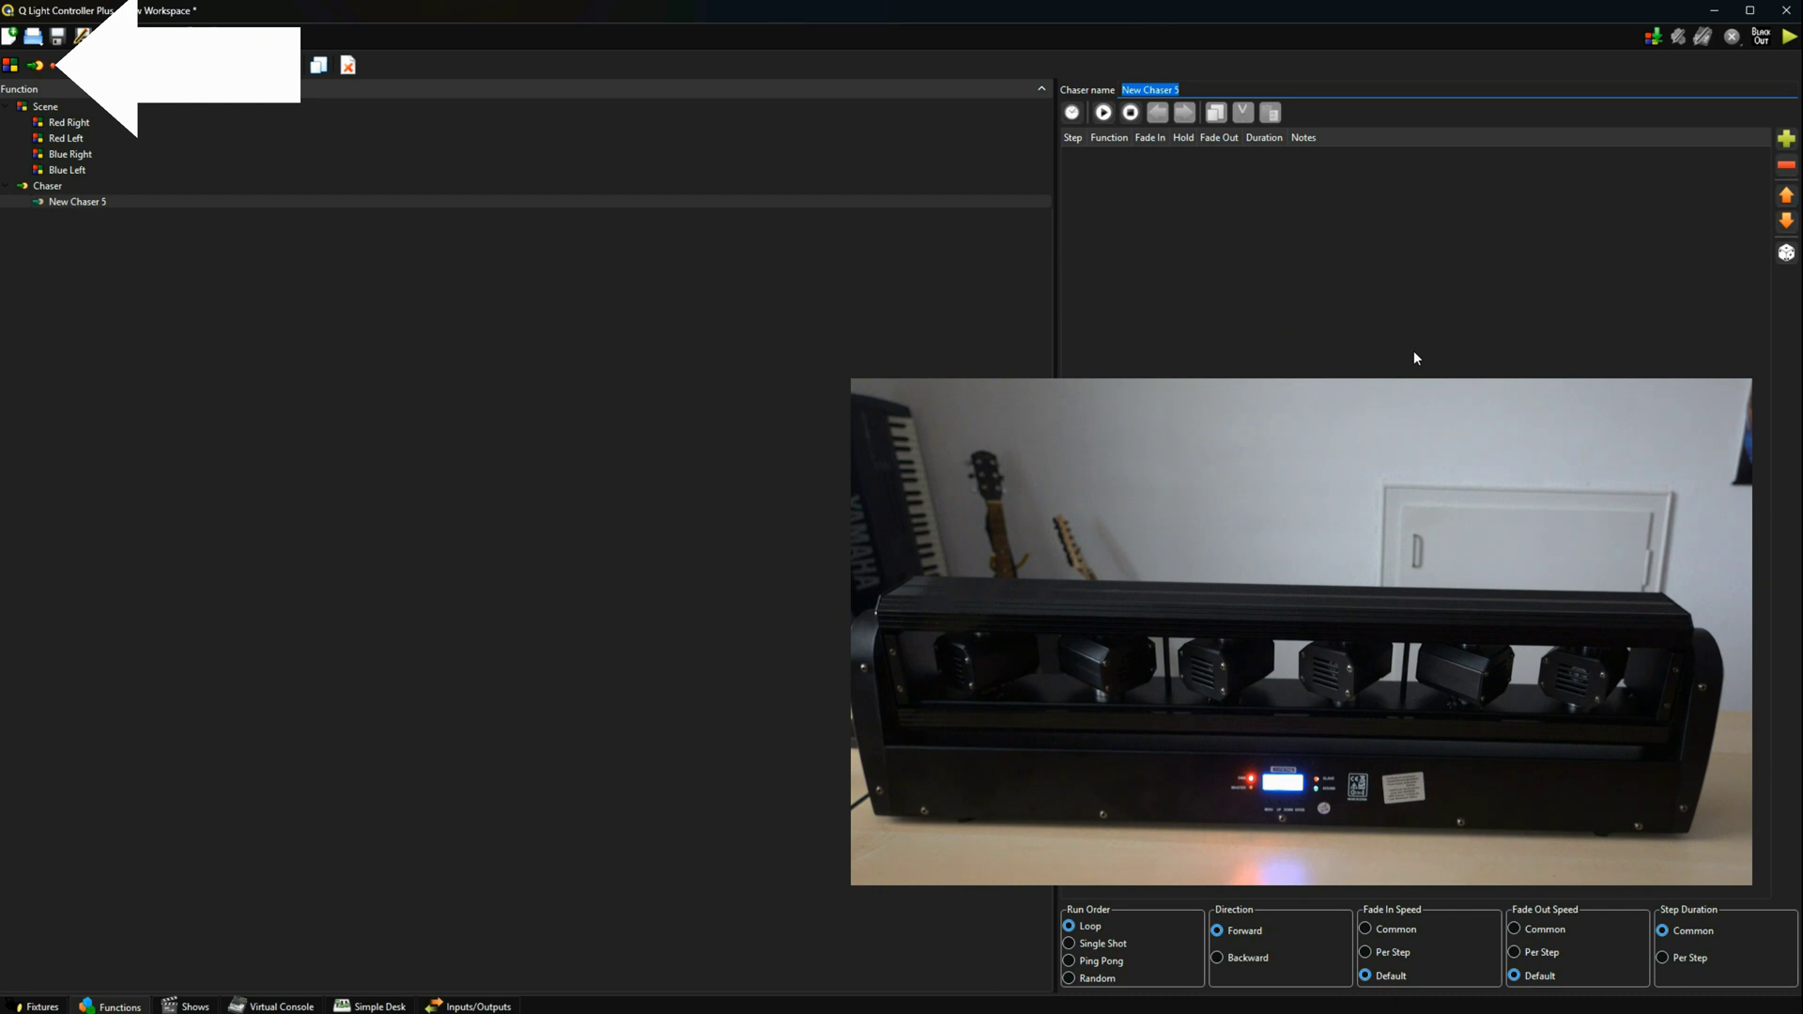
left_click(1786, 138)
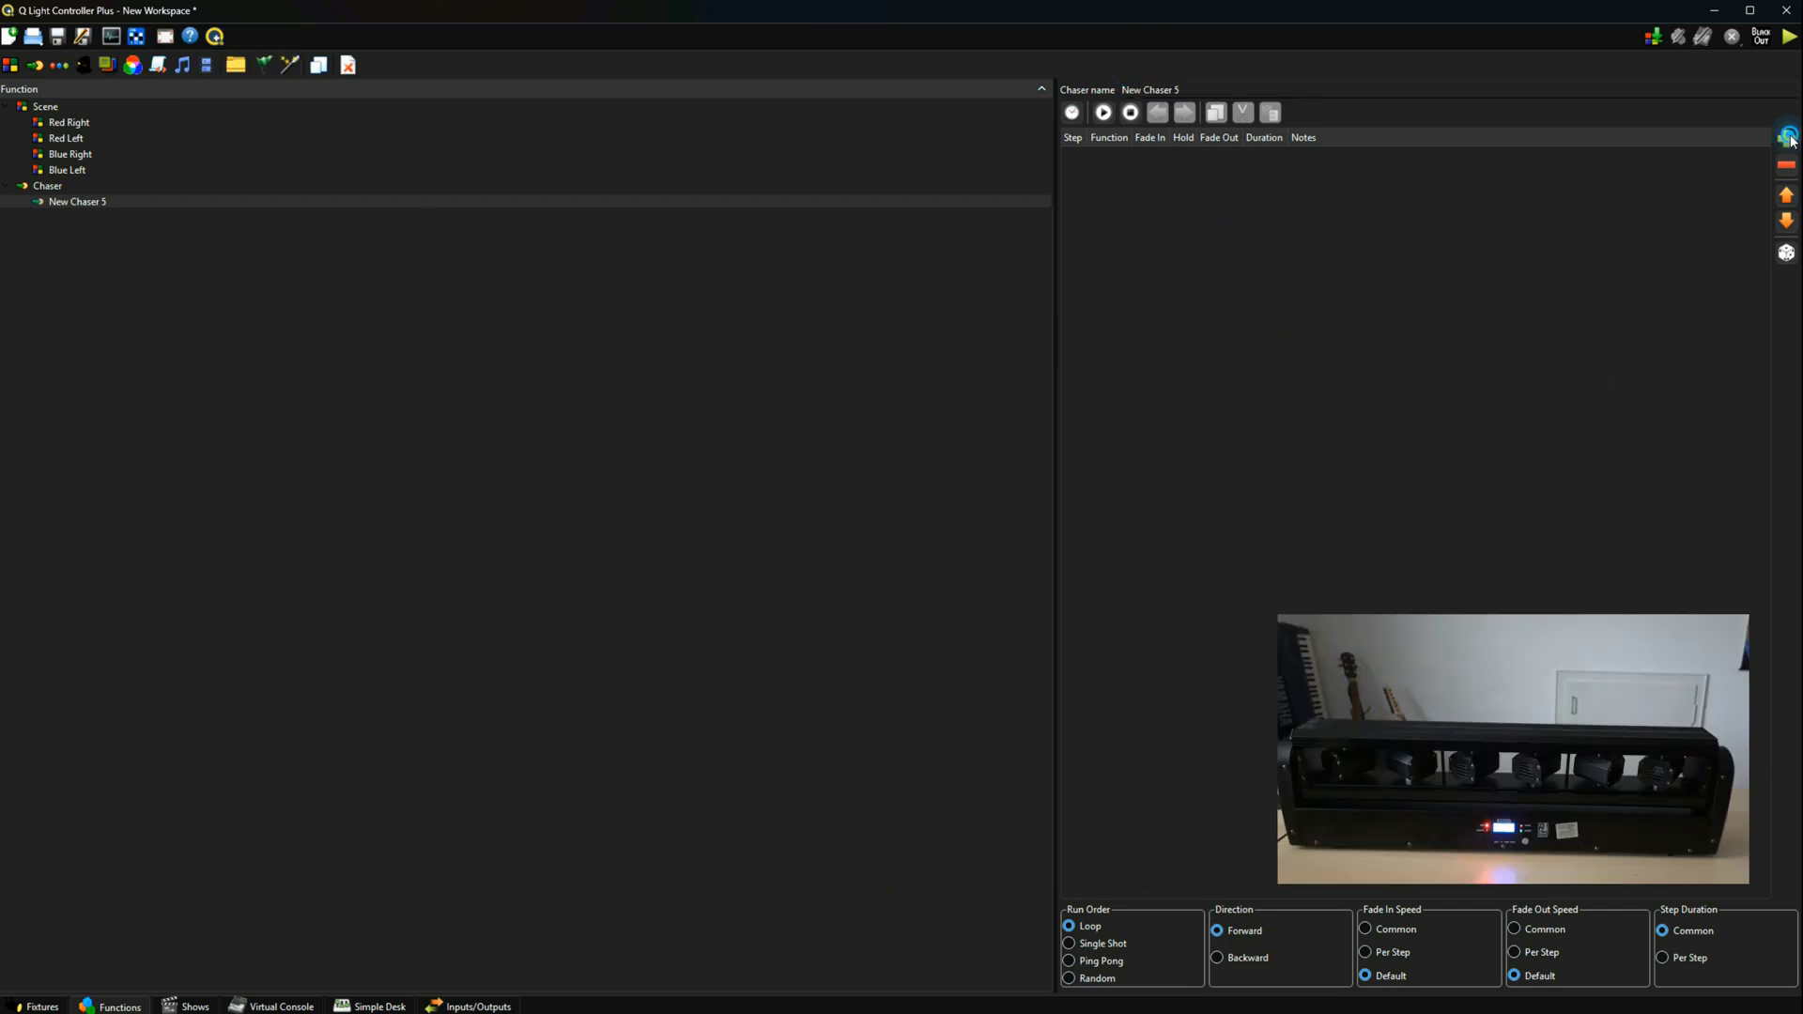
left_click(952, 541)
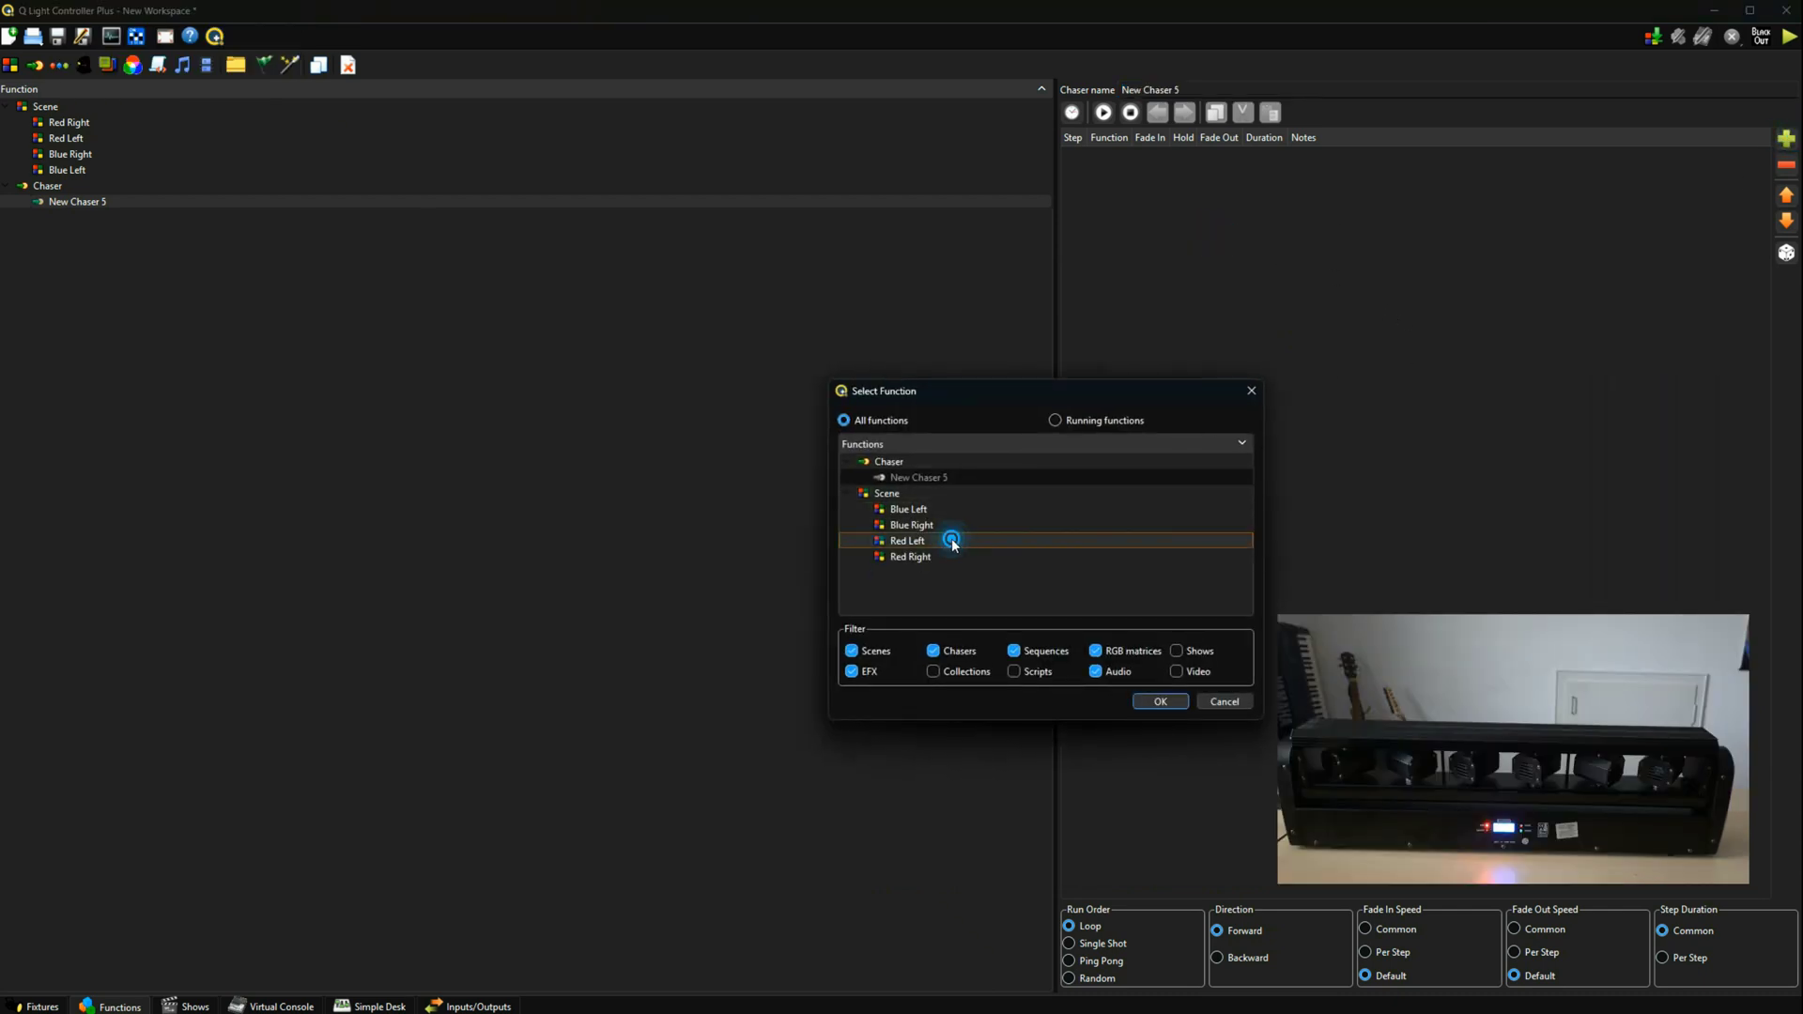
left_click(1141, 708)
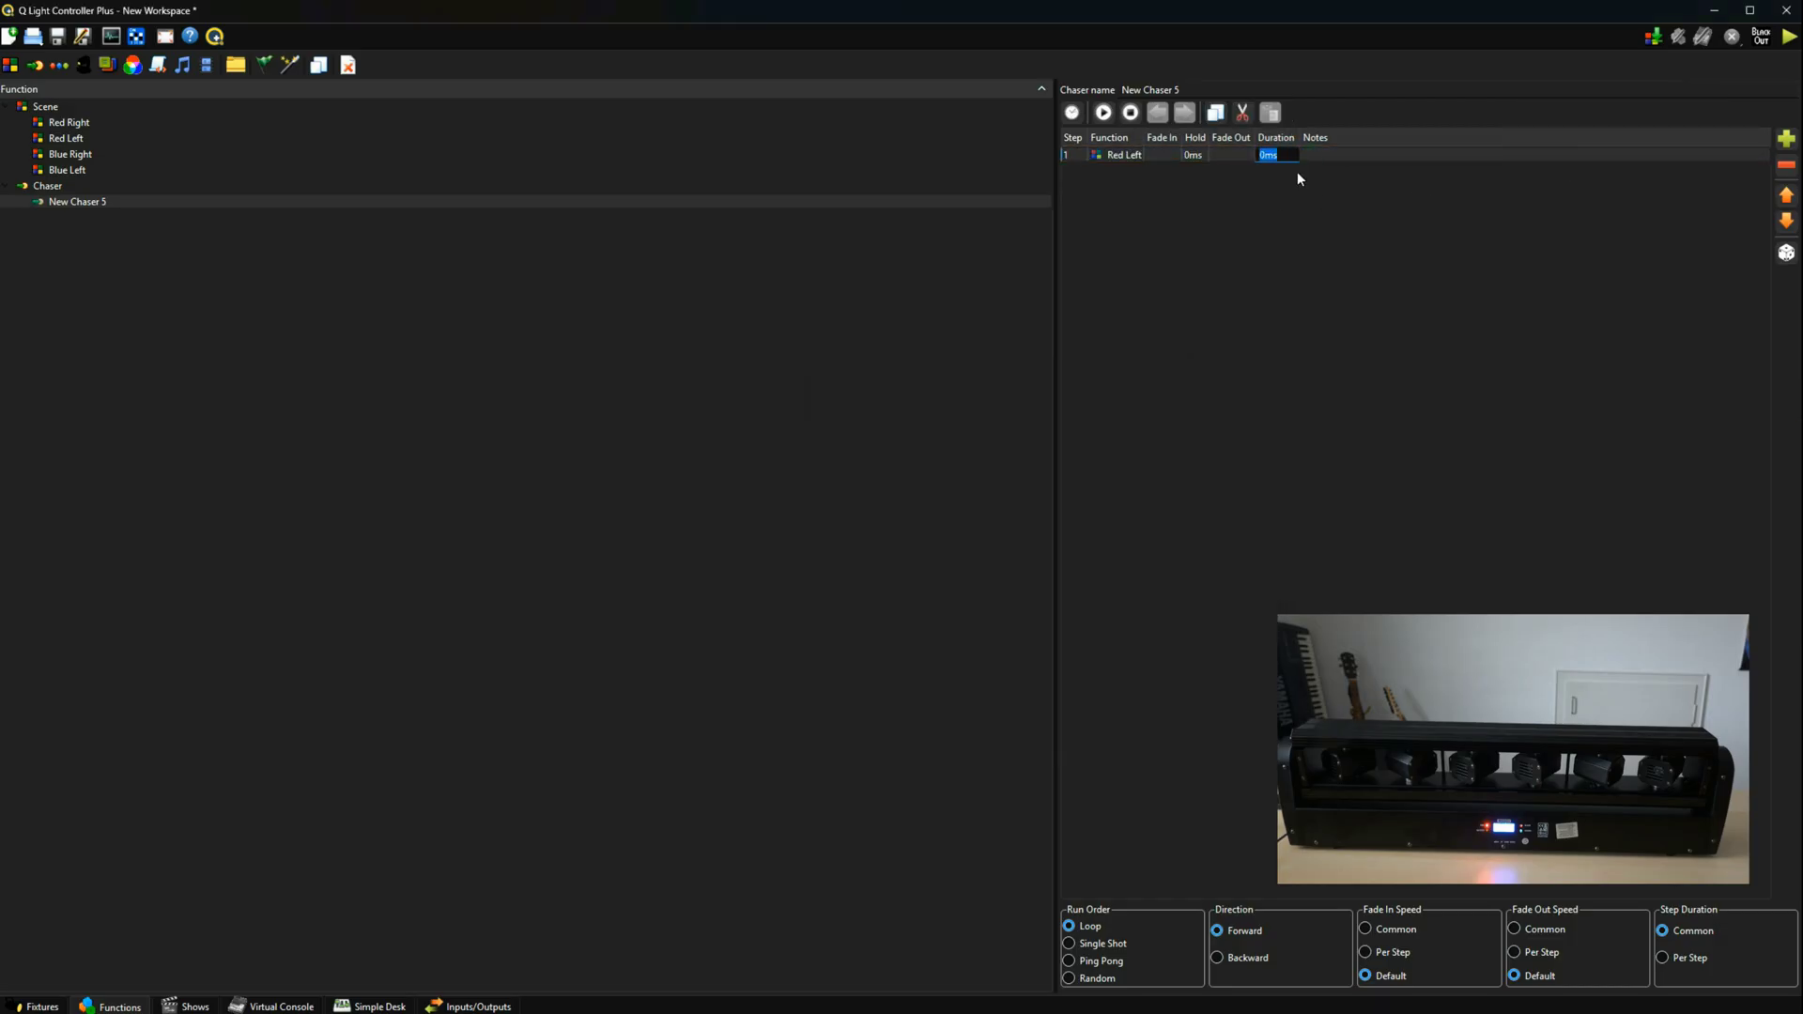
type("1s")
key("Return")
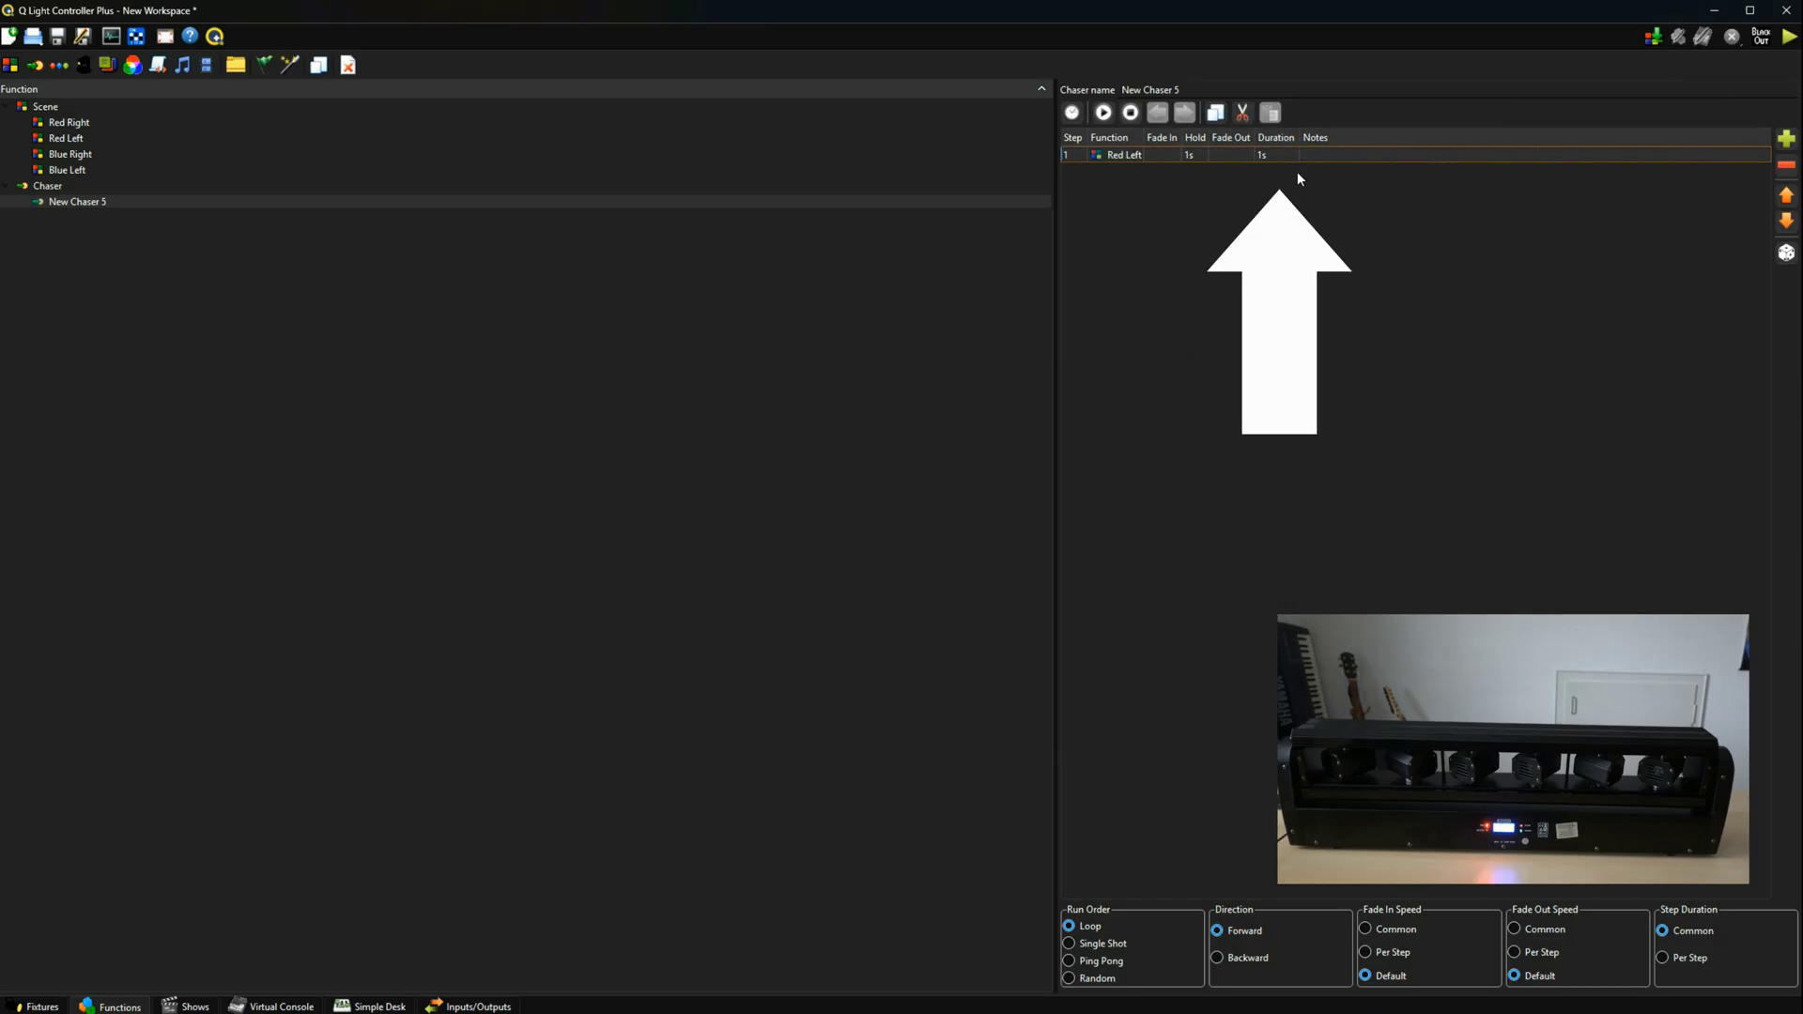
Add Red Right, Blue Right and Blue Left as steps 2–4, then play the chaser
left_click(1786, 139)
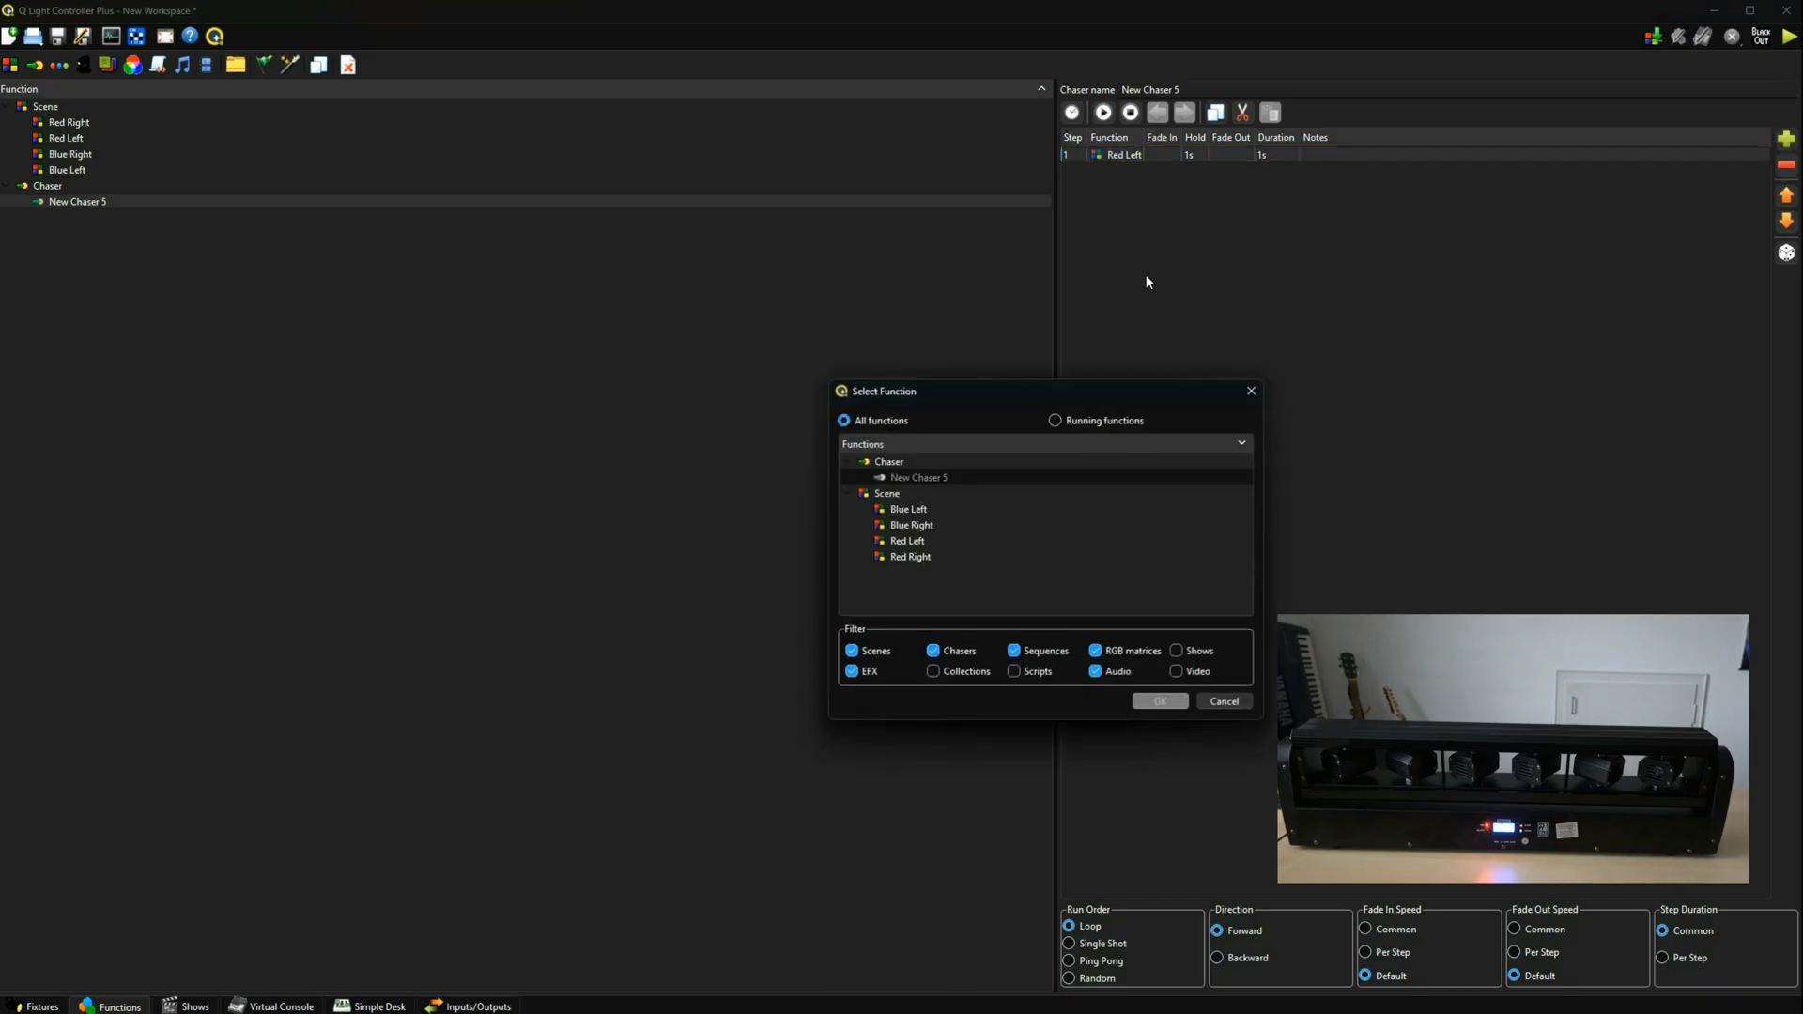
double_click(934, 557)
left_click(1788, 140)
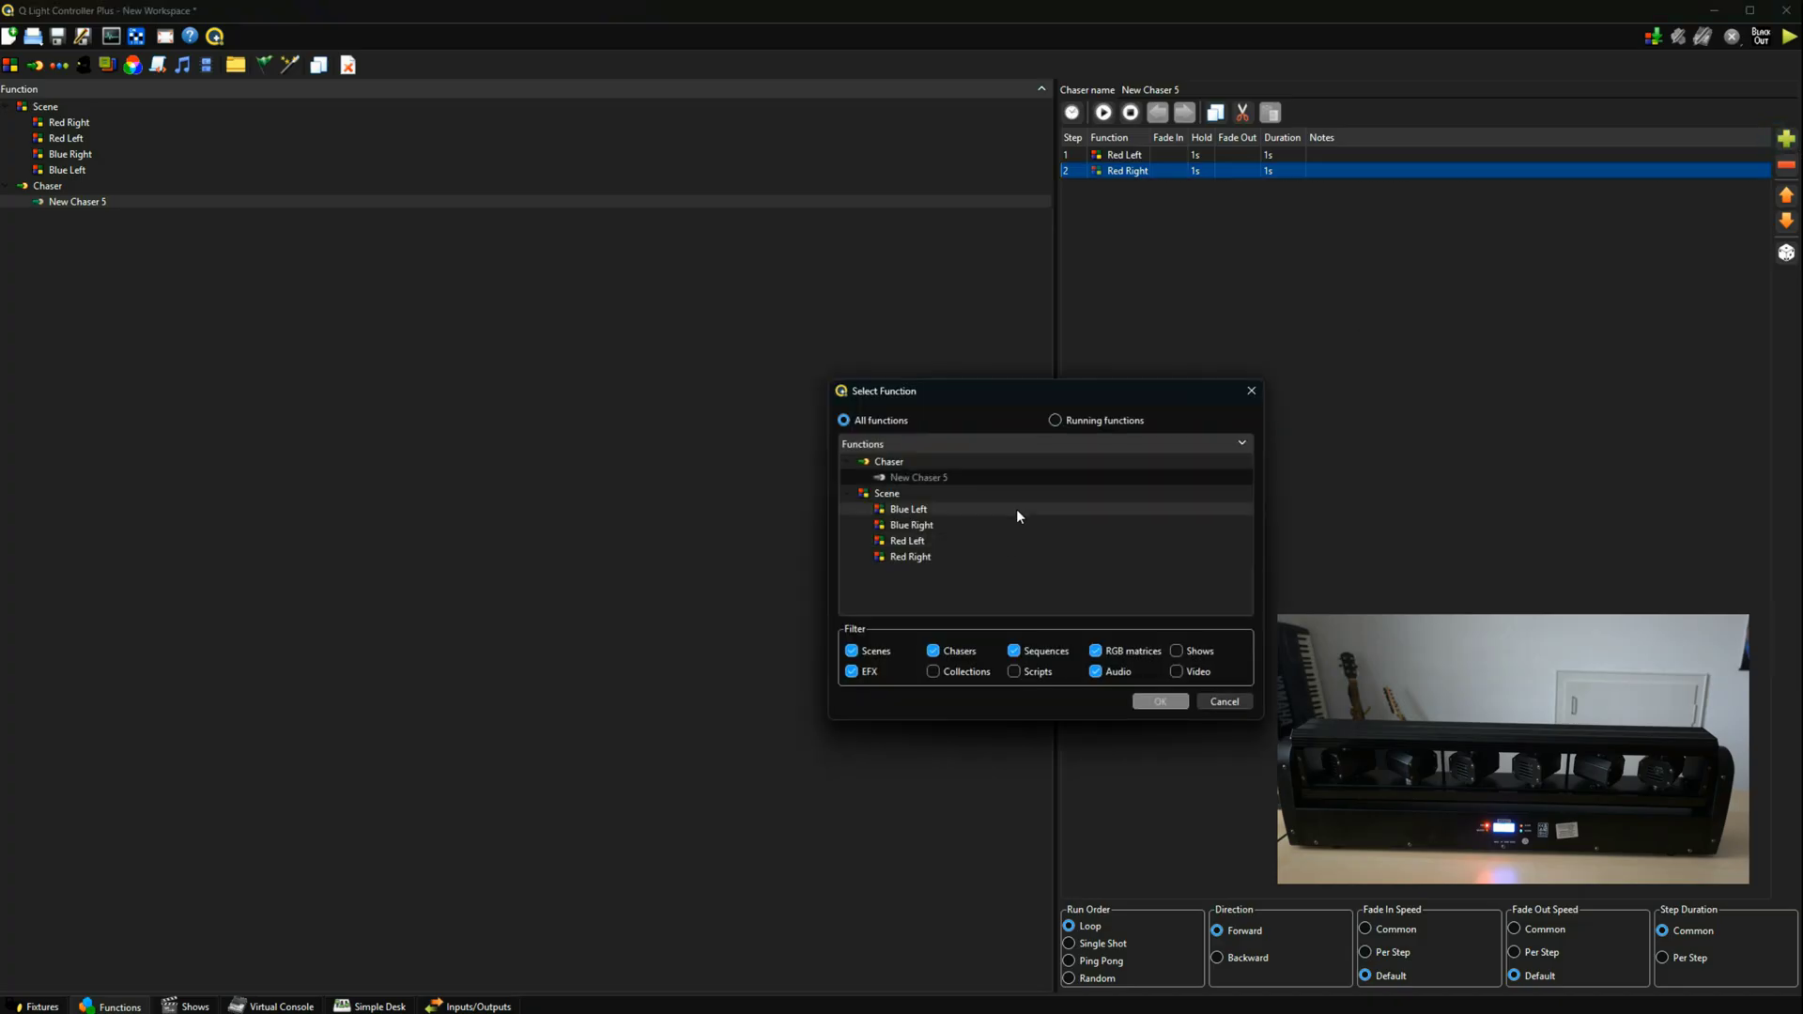
double_click(966, 529)
left_click(1786, 139)
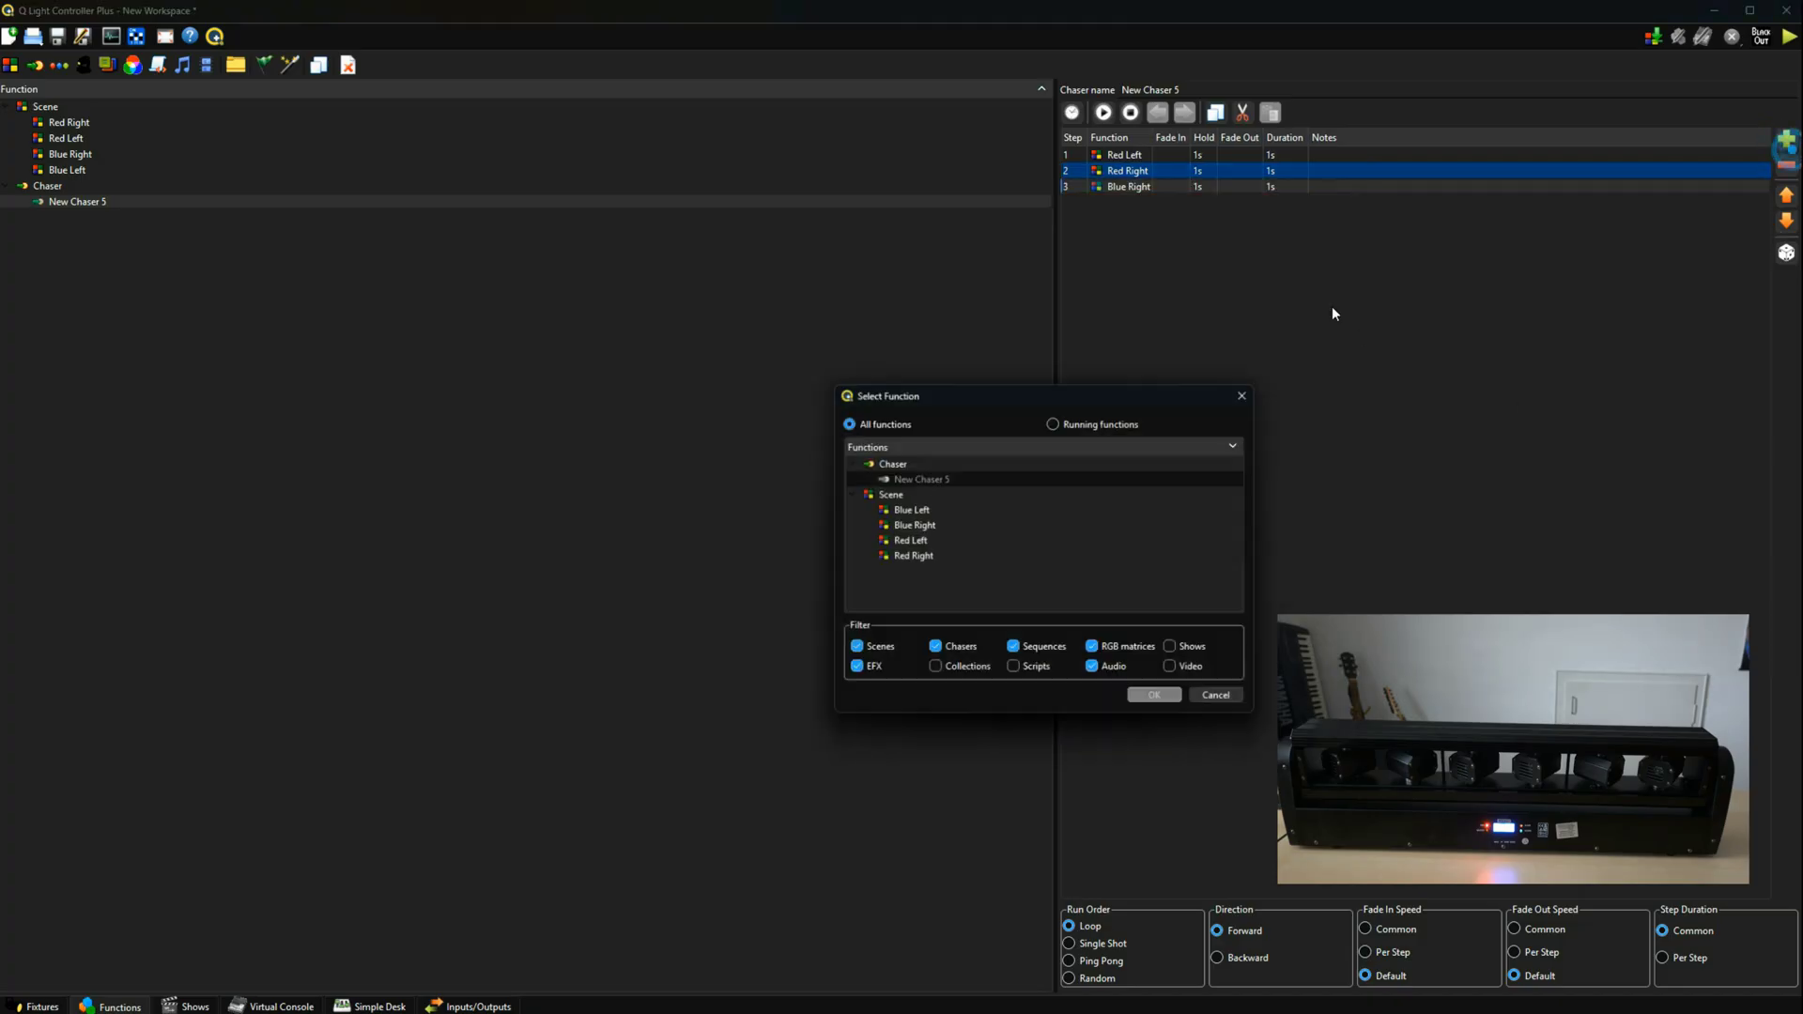
double_click(973, 510)
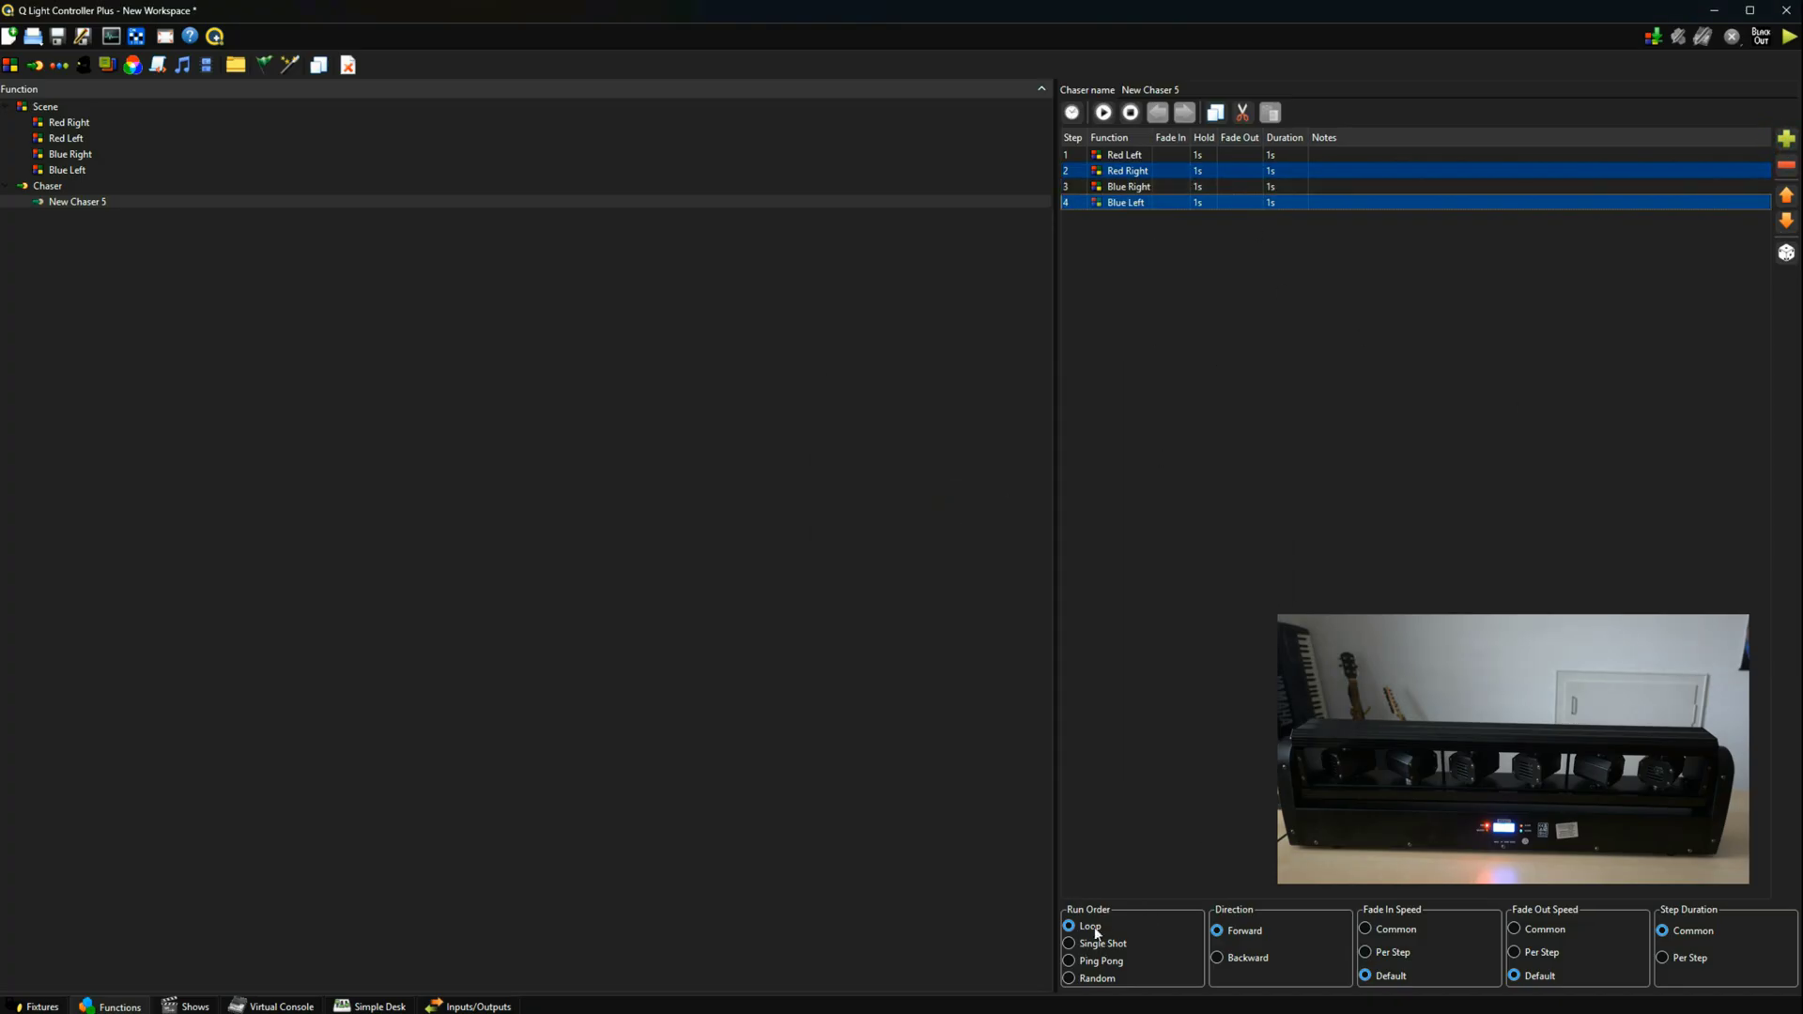
left_click(1103, 113)
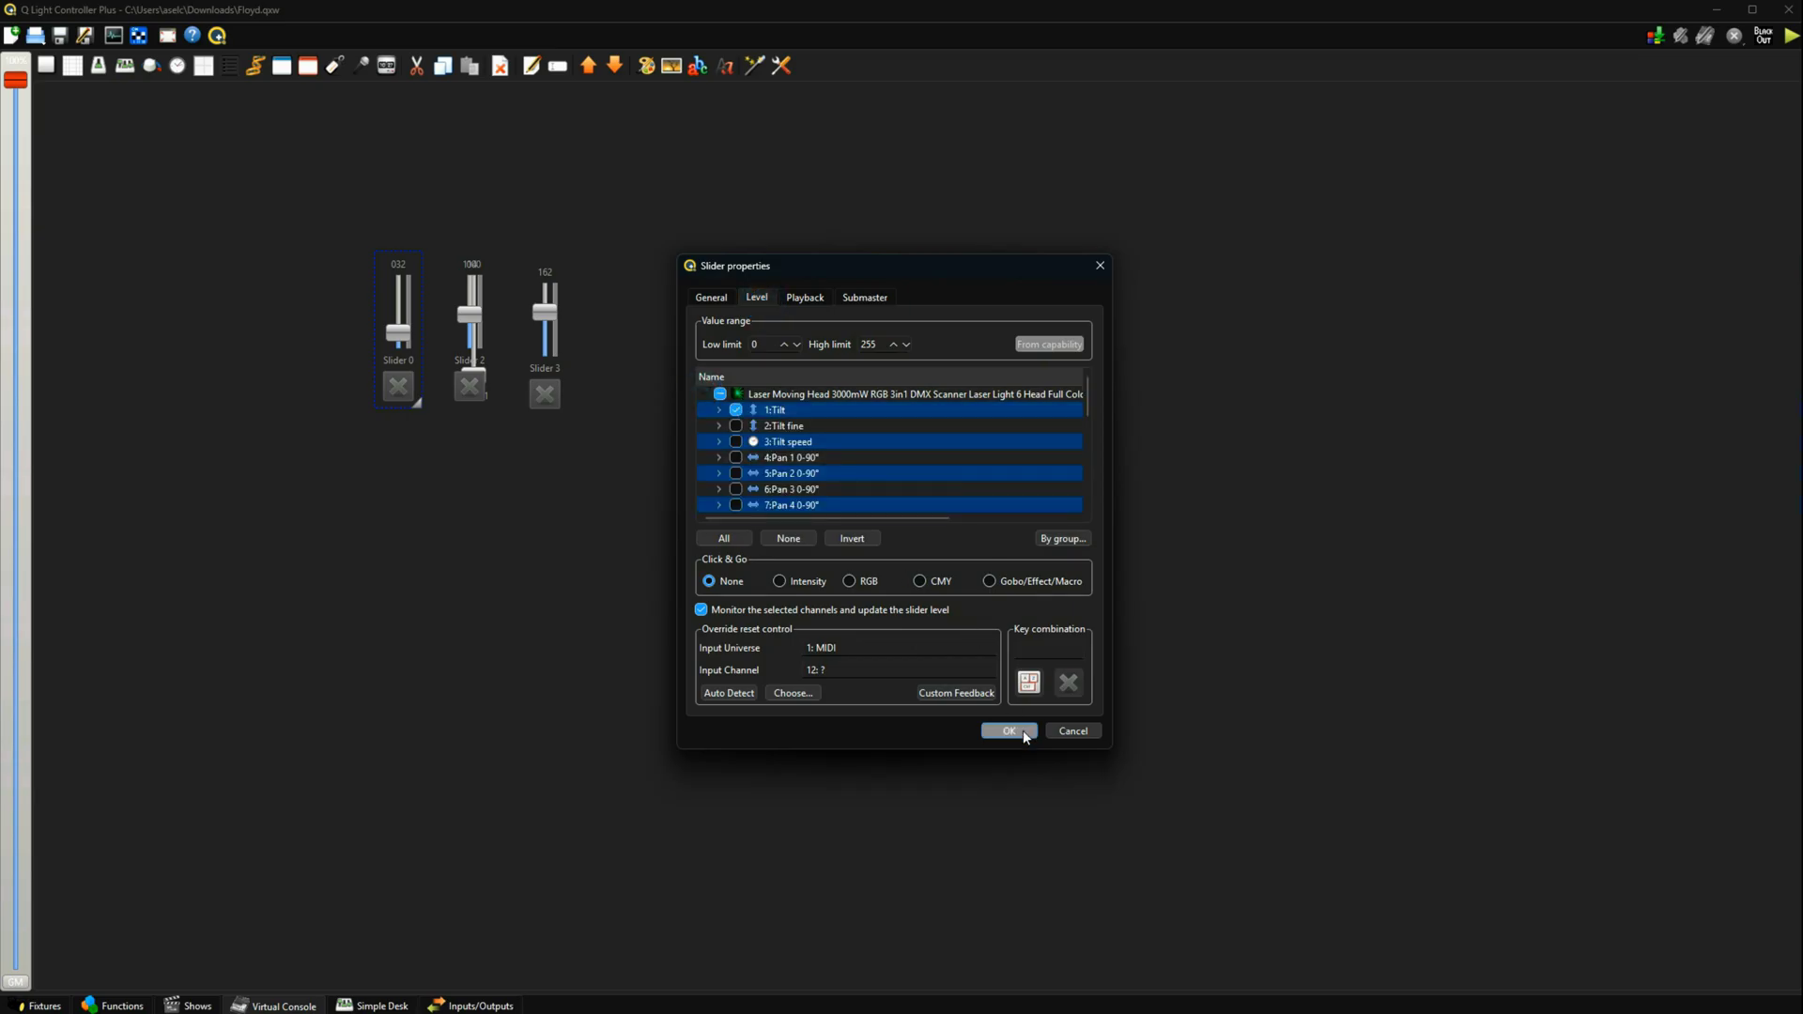
Confirm Slider 0's settings and view Slider 2's channel level settings
left_click(1009, 731)
double_click(474, 319)
left_click(757, 298)
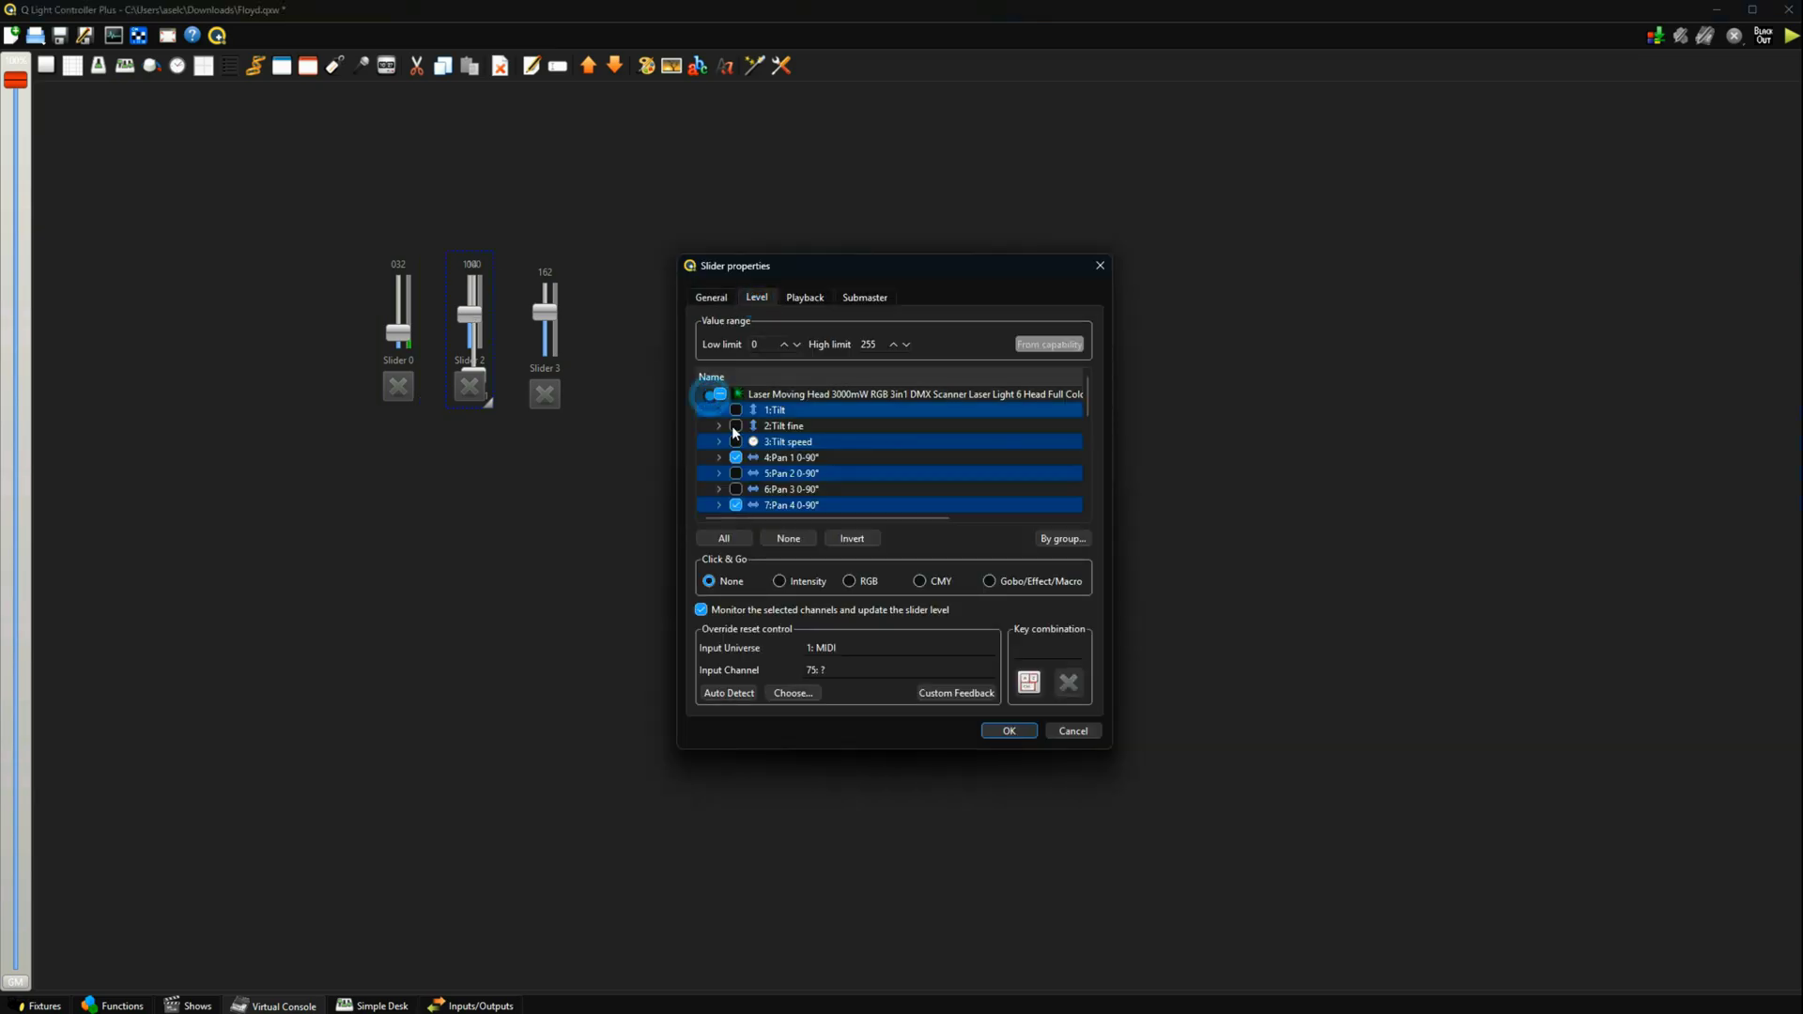
Confirm Slider 2 and view Slider 3's level settings controlling the laser's Pan 3 channel
left_click(1005, 732)
double_click(548, 297)
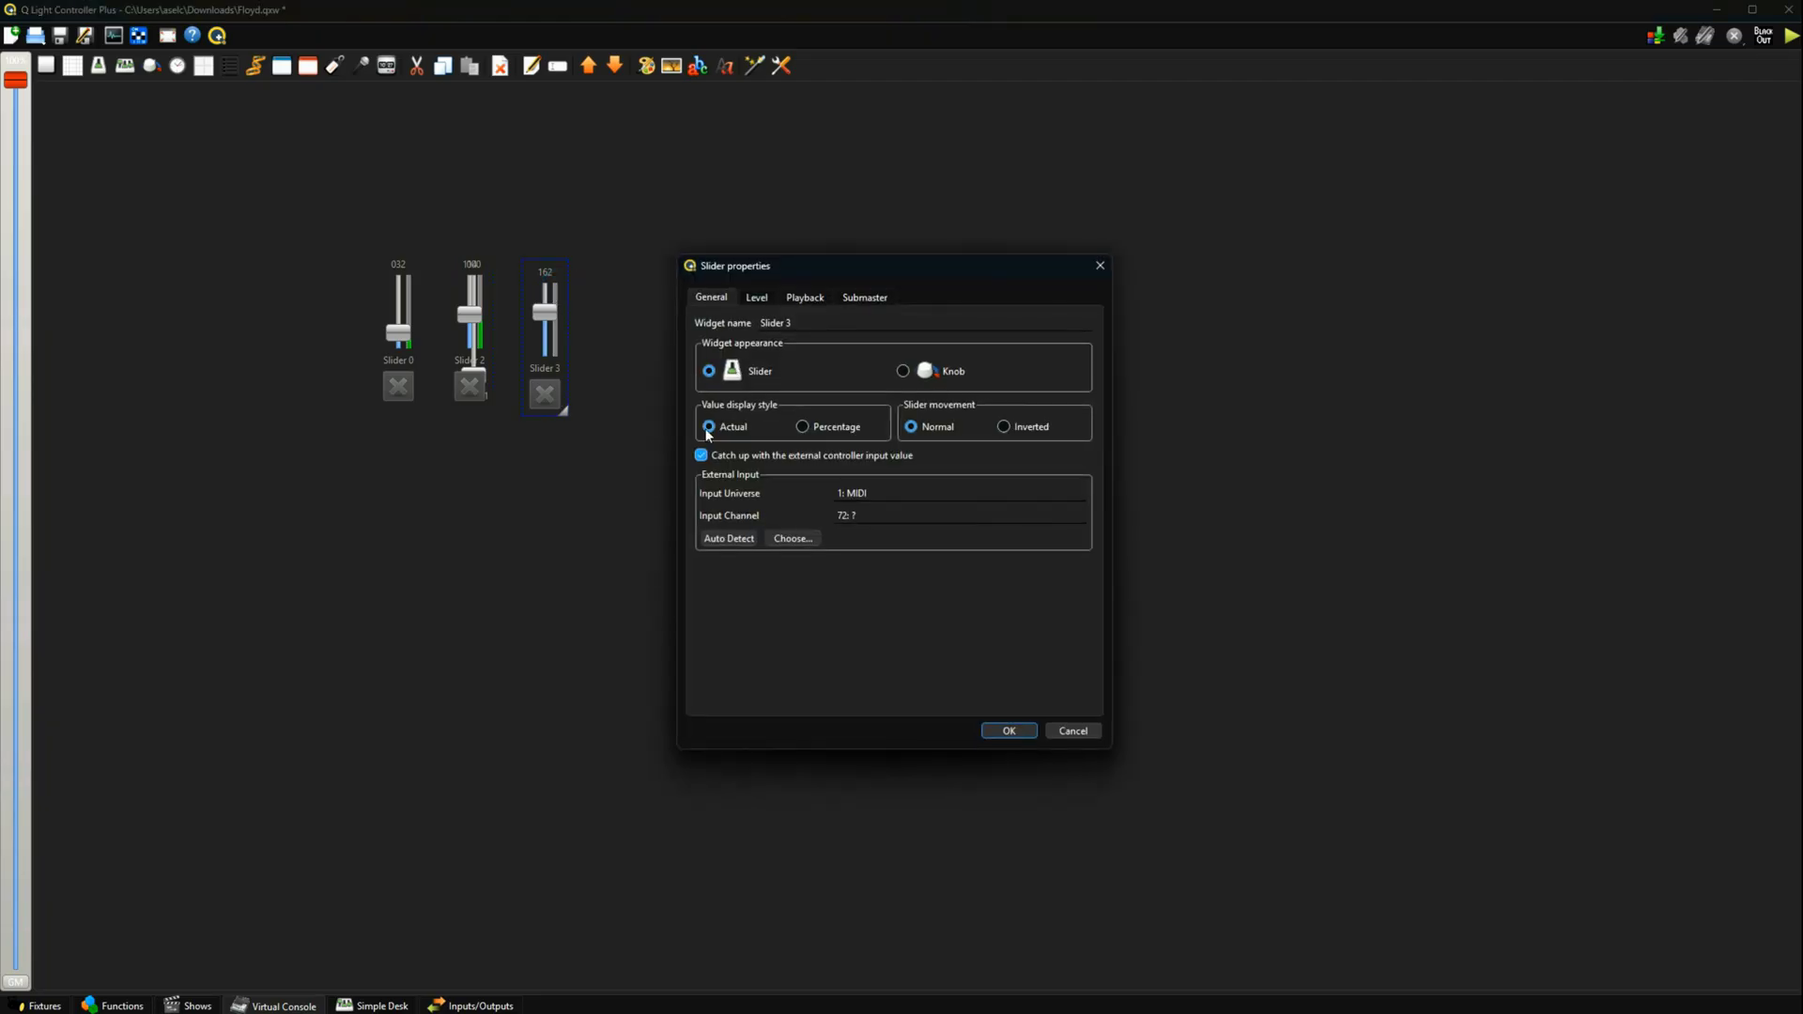
left_click(752, 297)
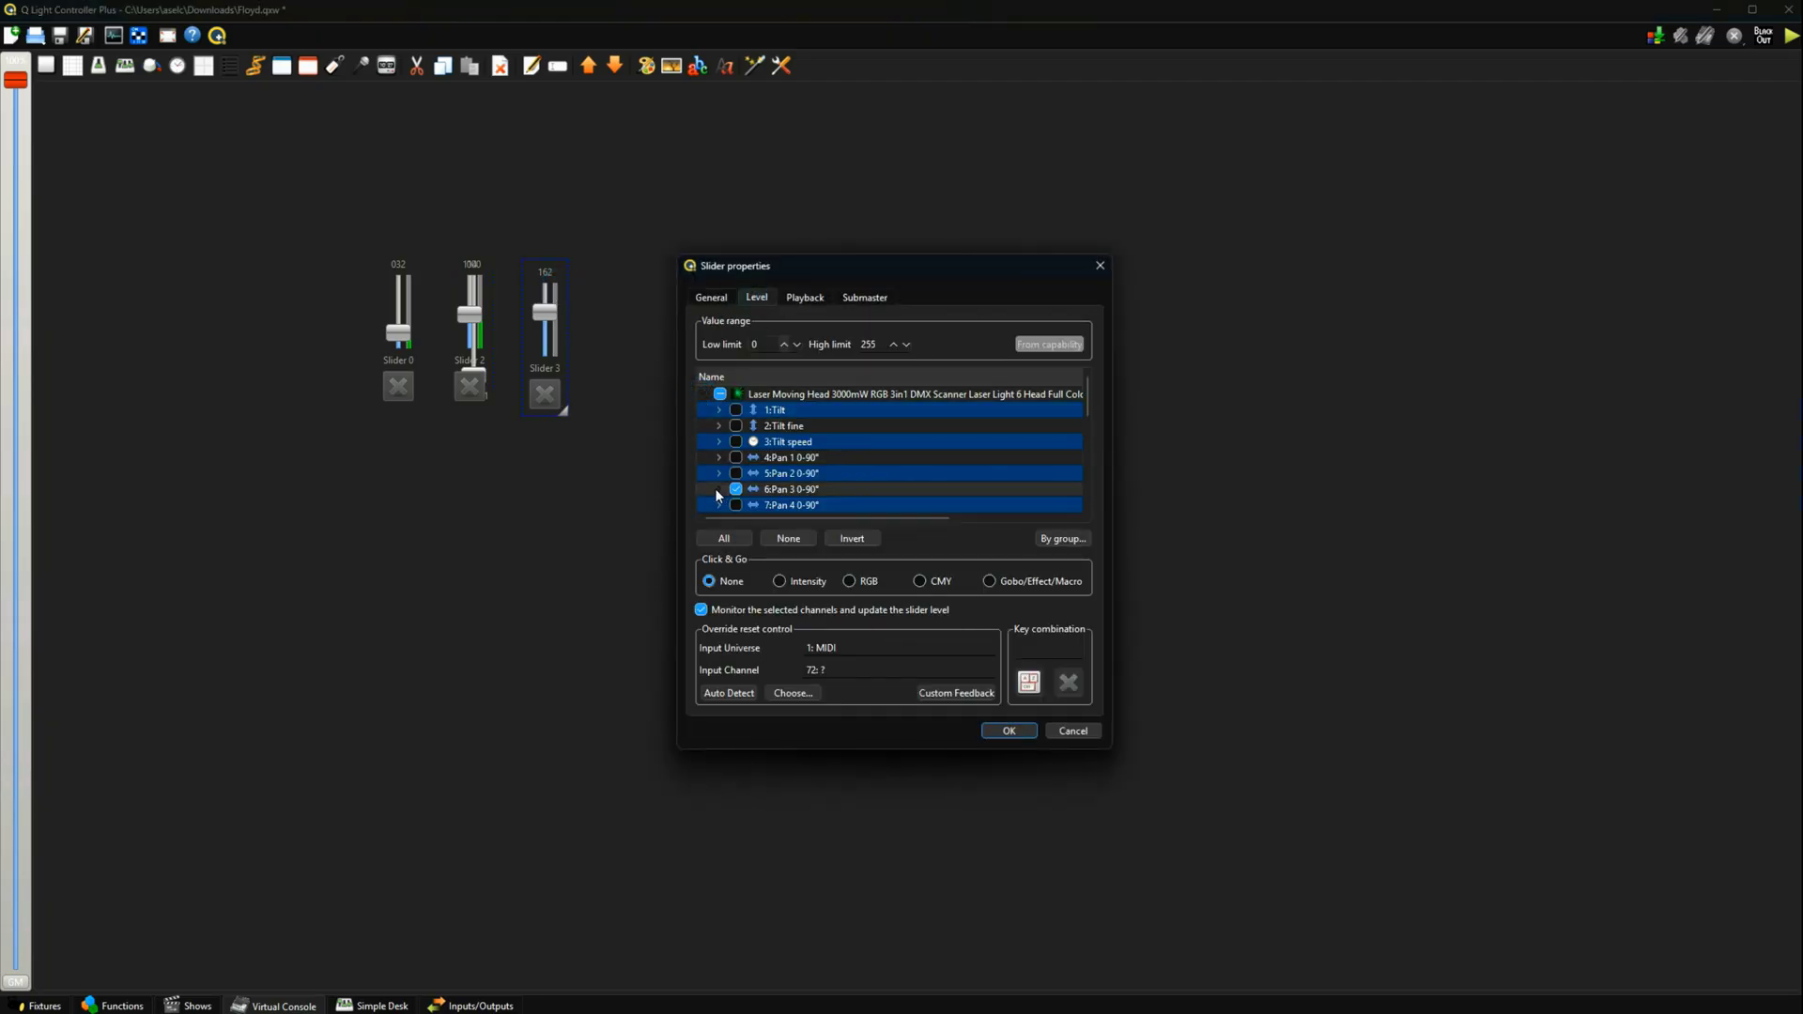